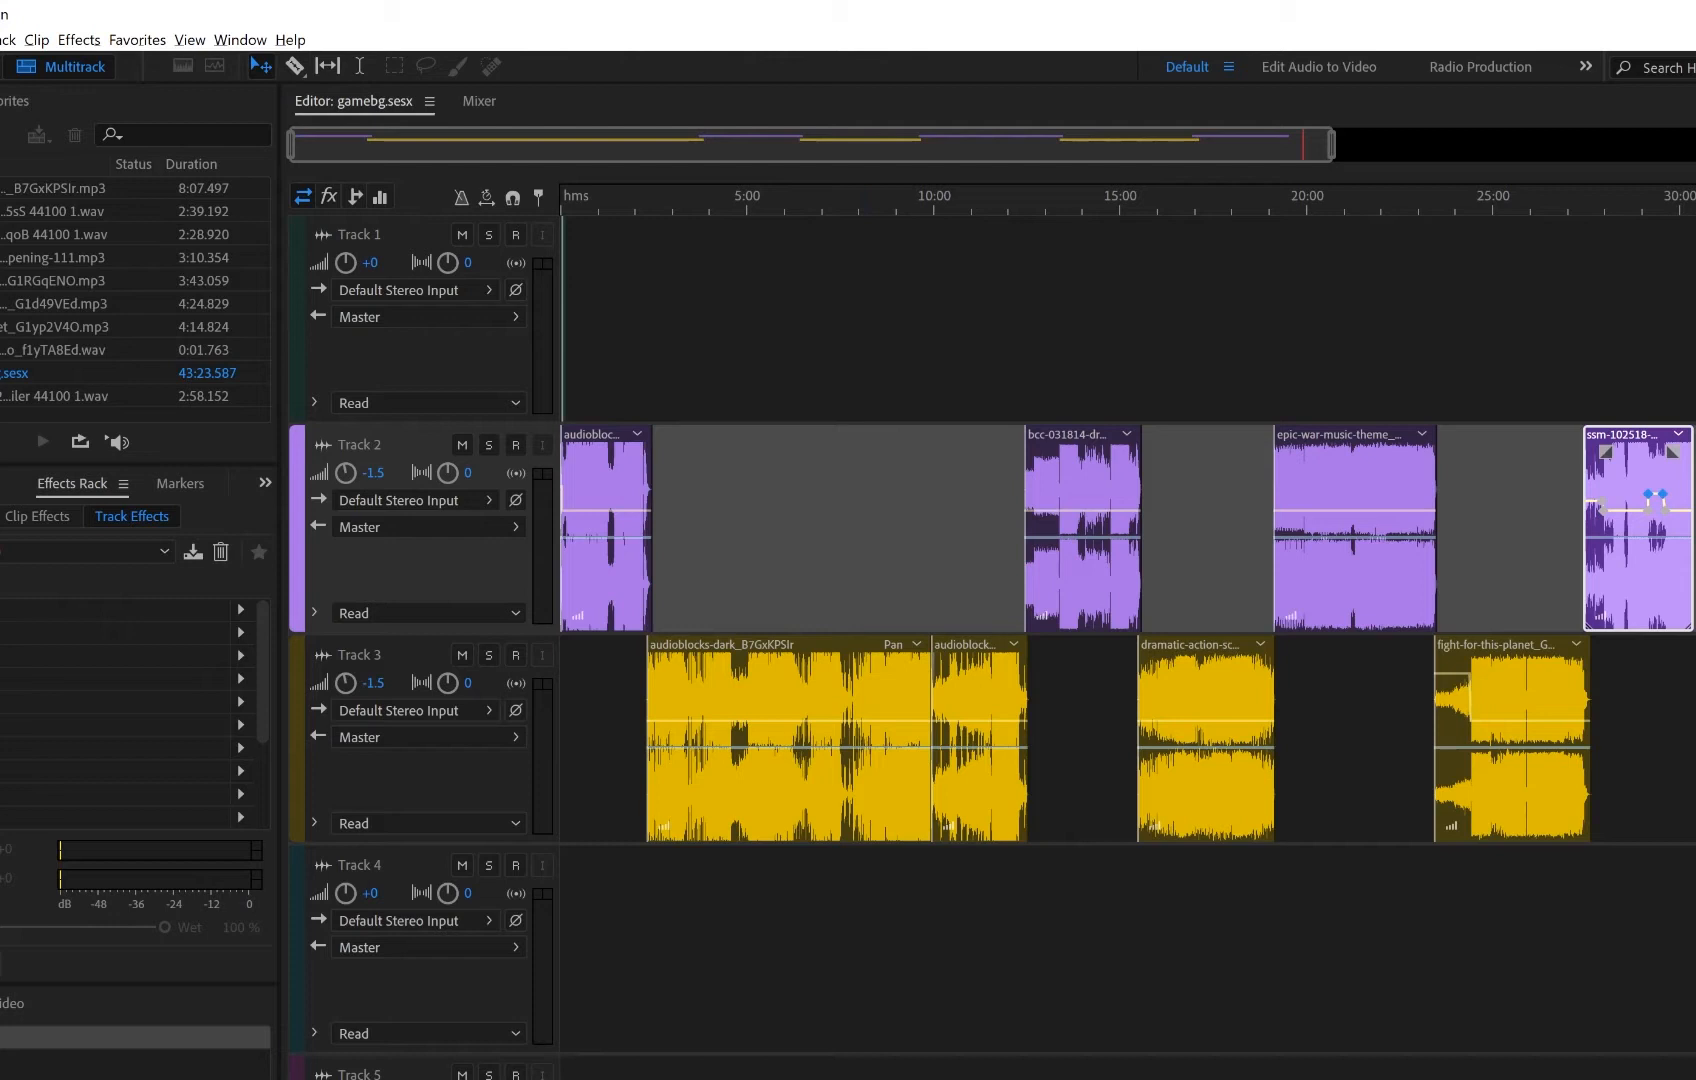
- Open the keyboard shortcut editor and view which commands are assigned to Ctrl key combinations
key("alt+e")
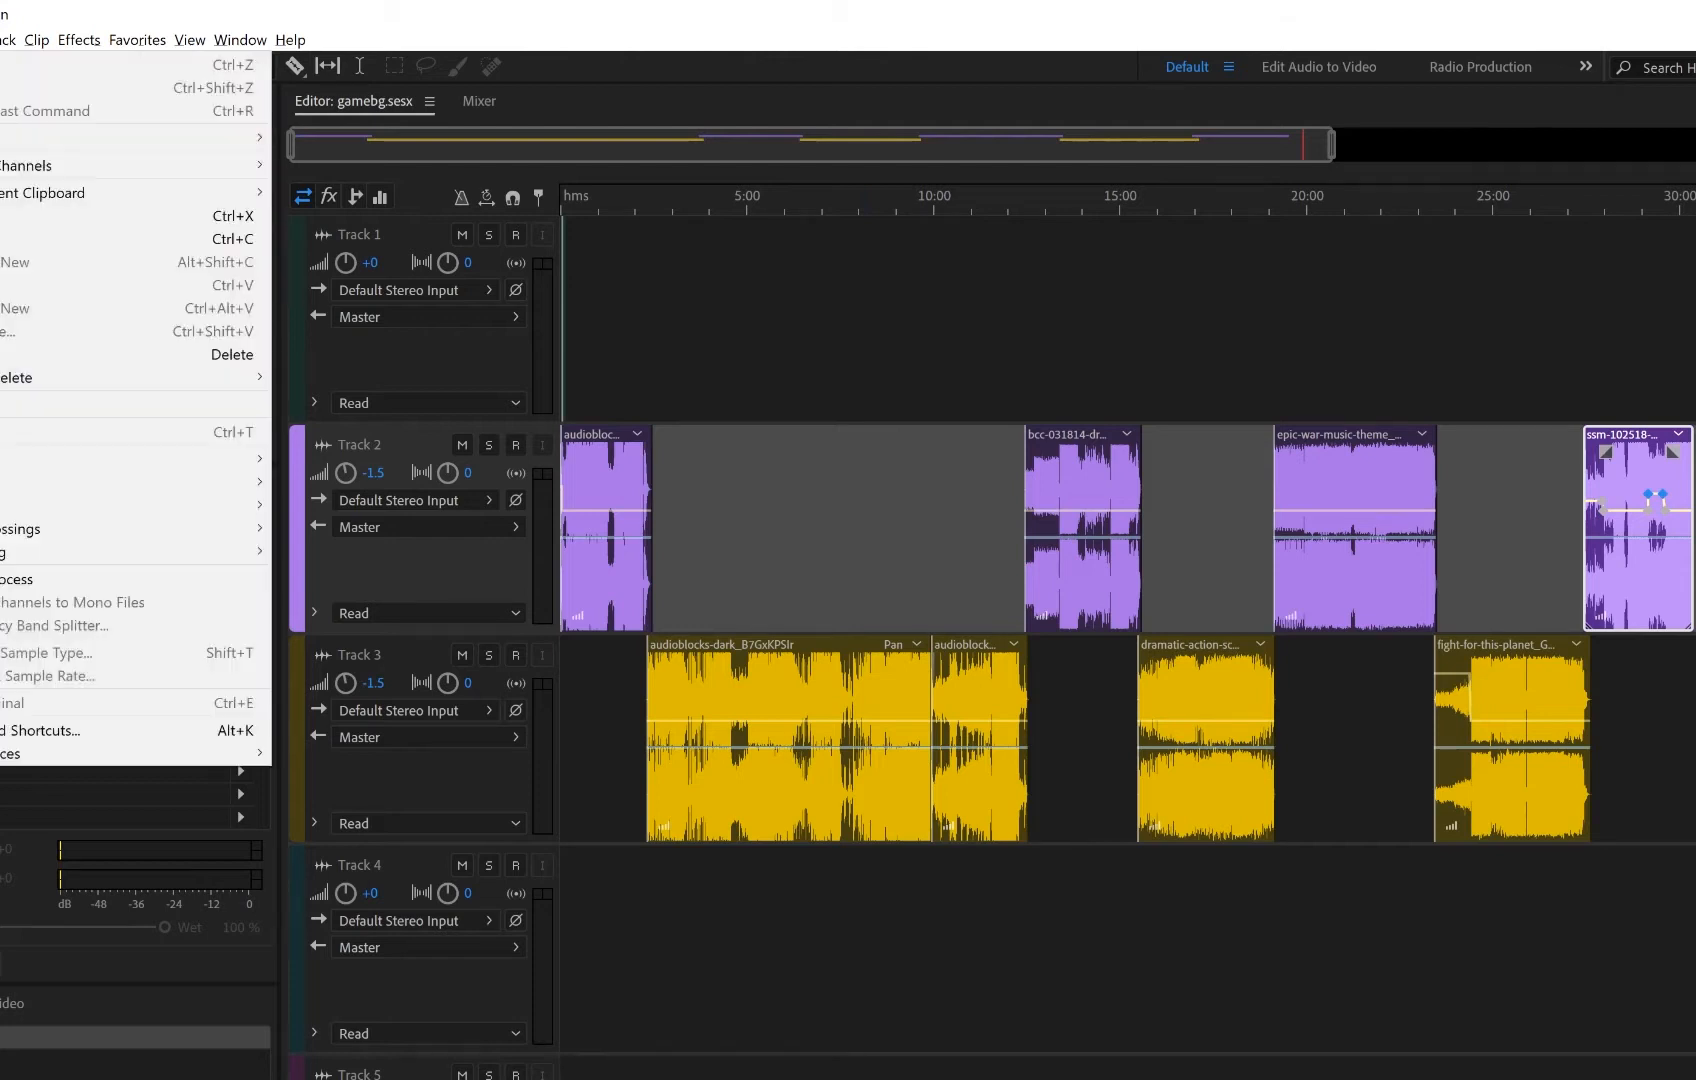
left_click(228, 735)
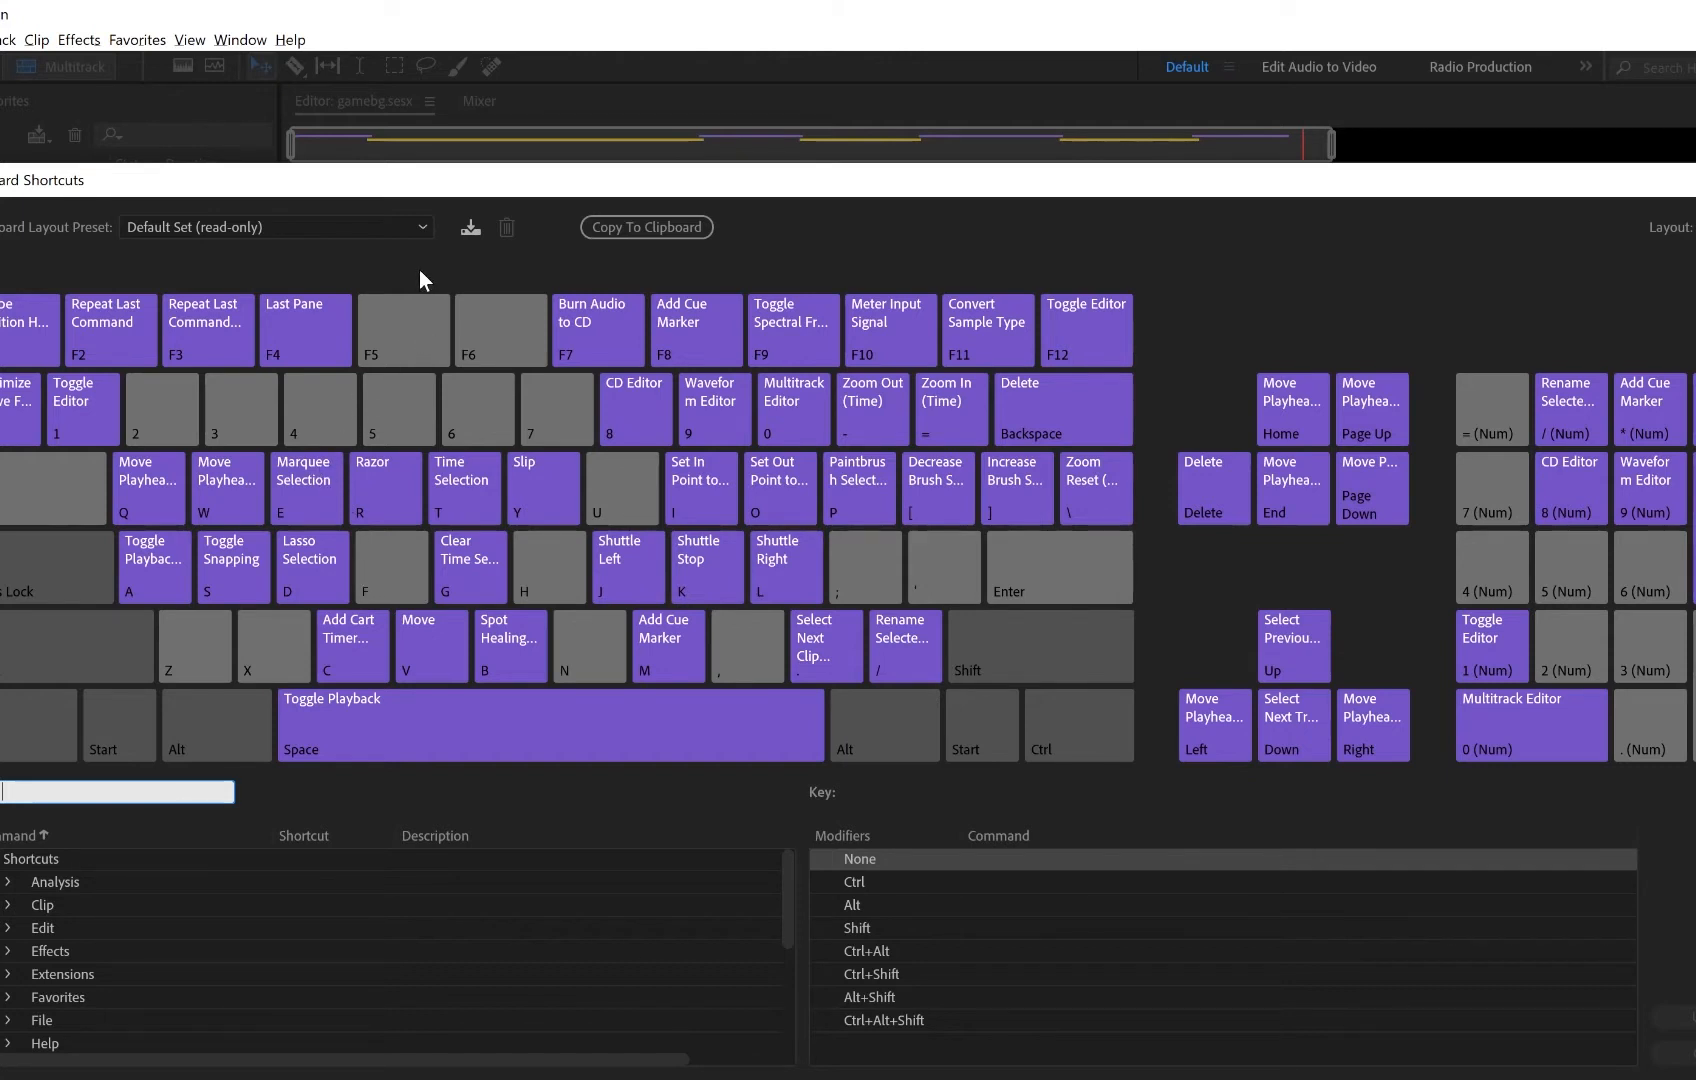
key("ctrl")
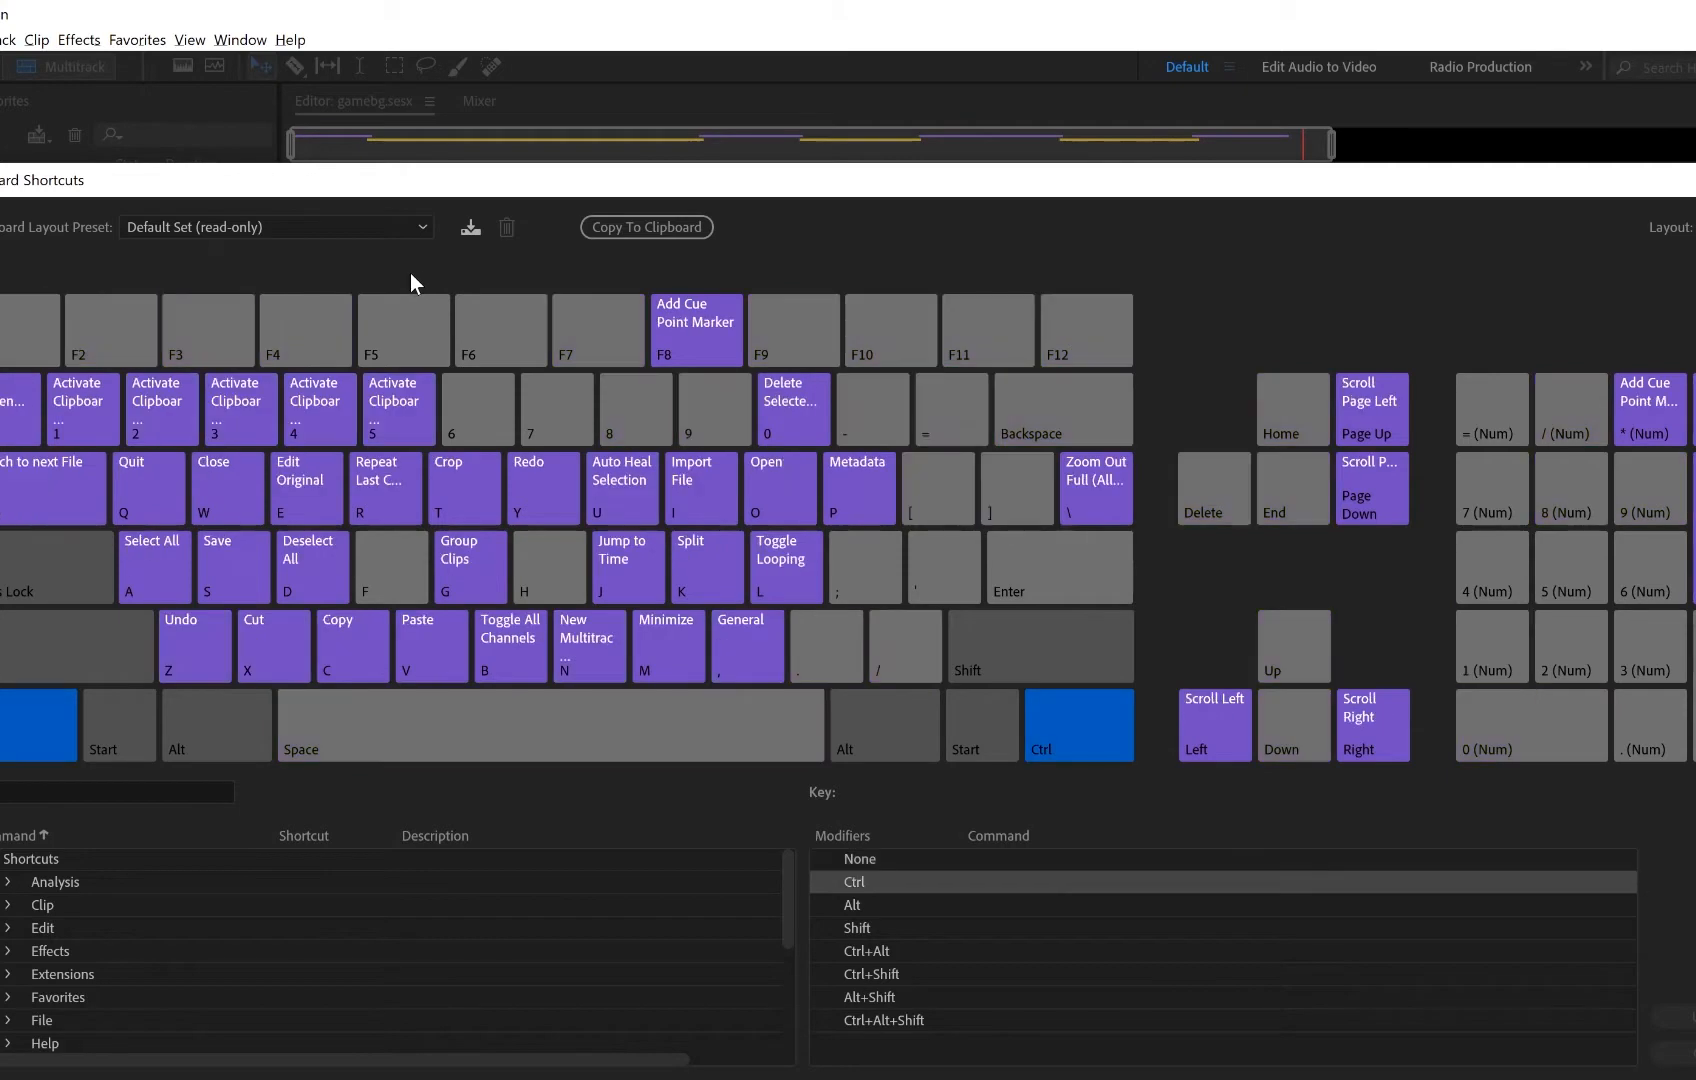
left_click_drag(371, 182, 312, 52)
key("ctrl")
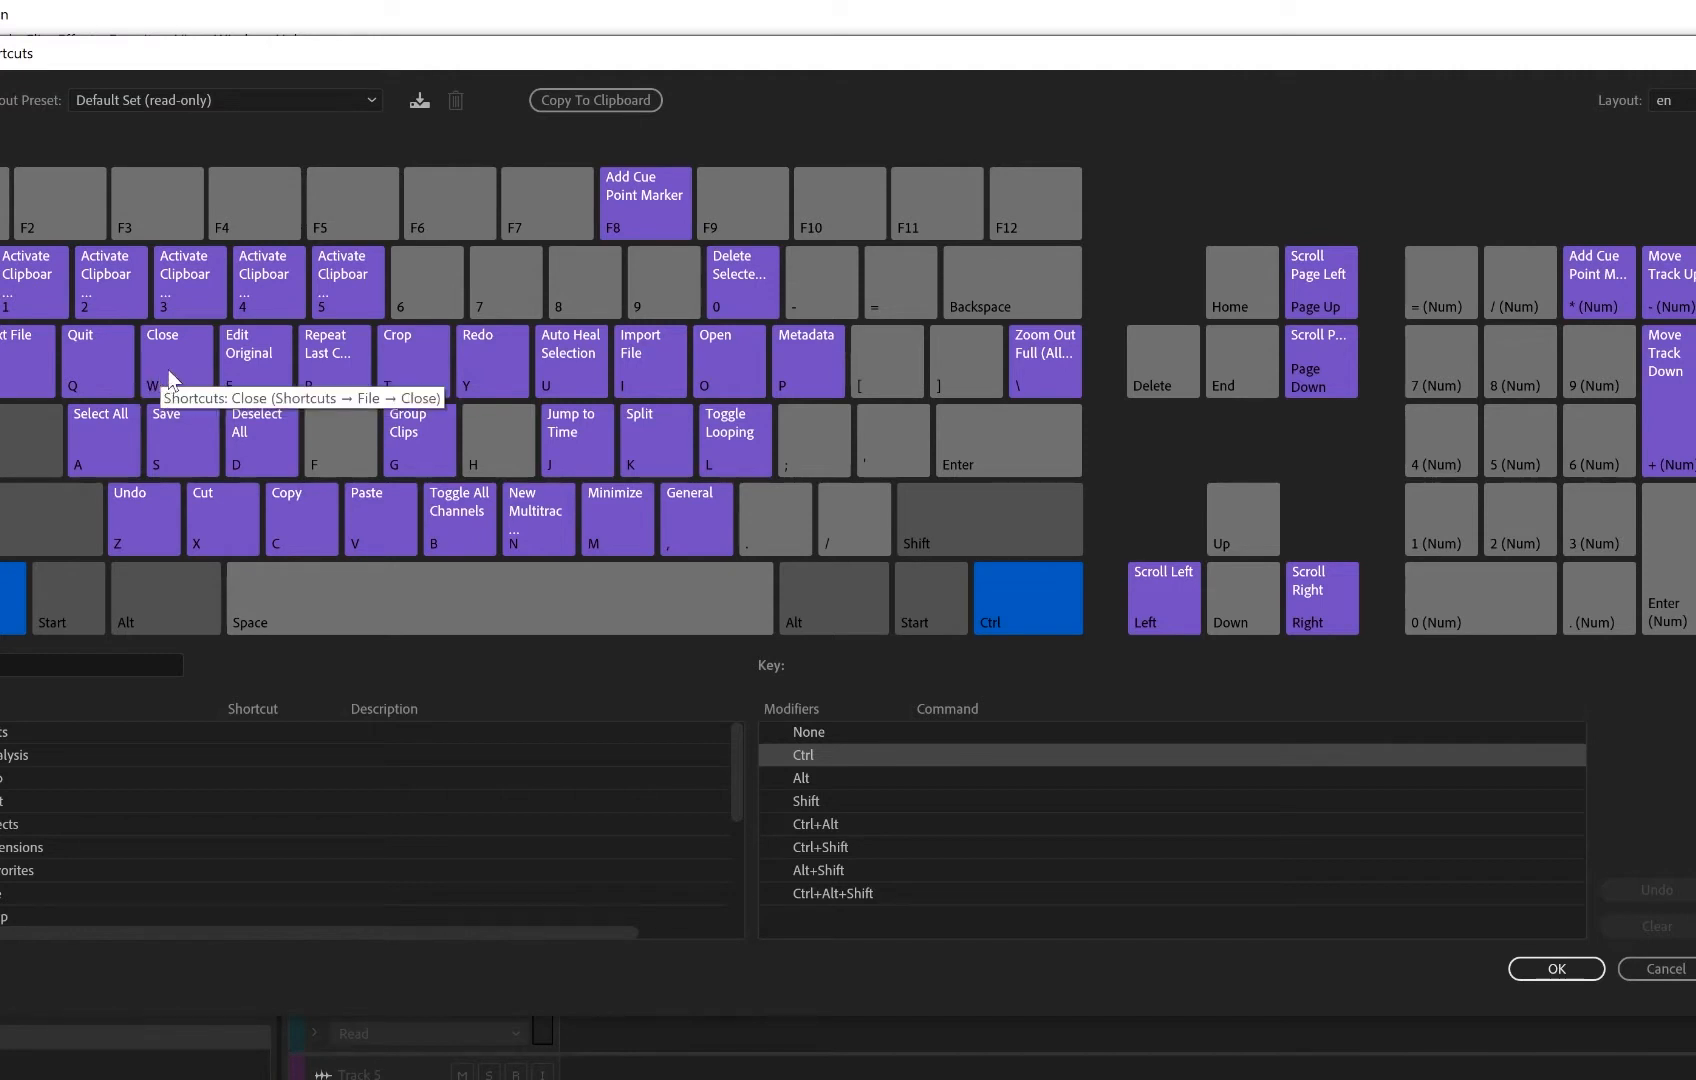
key("ctrl")
- Search the shortcut commands for "rip" and assign G to Ripple Delete Gap in Selected Track
left_click(88, 665)
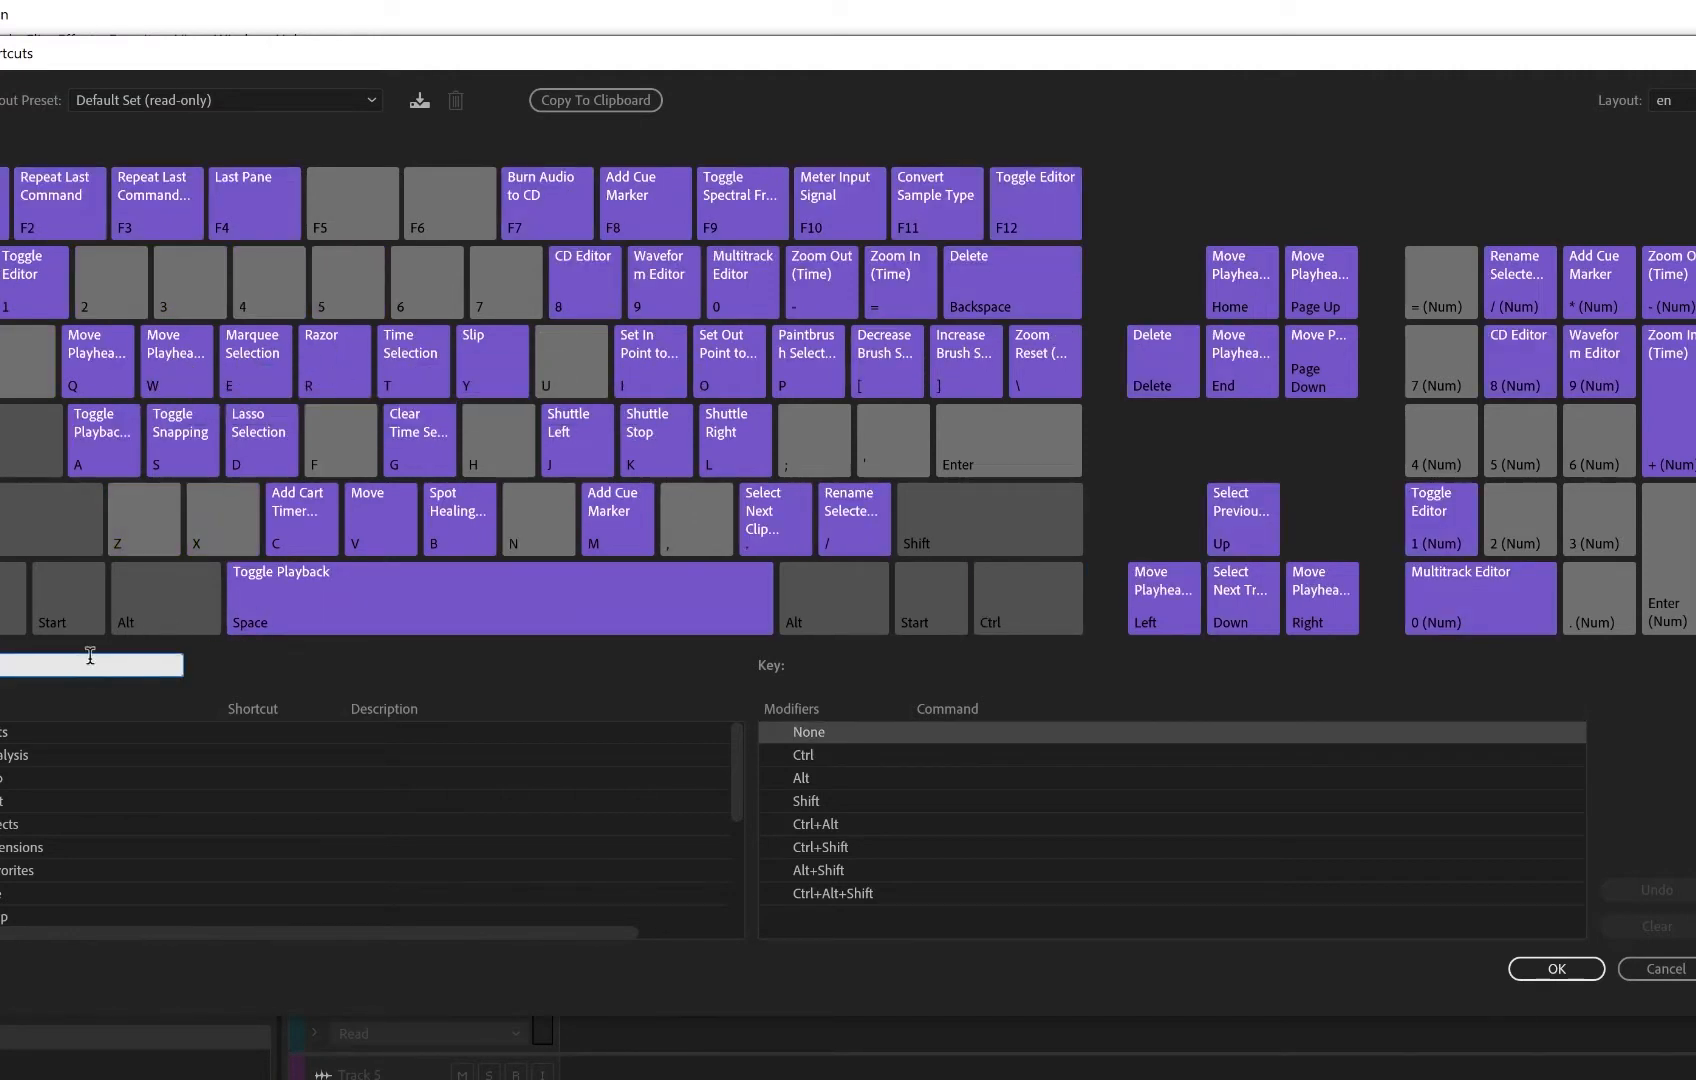
type("rip")
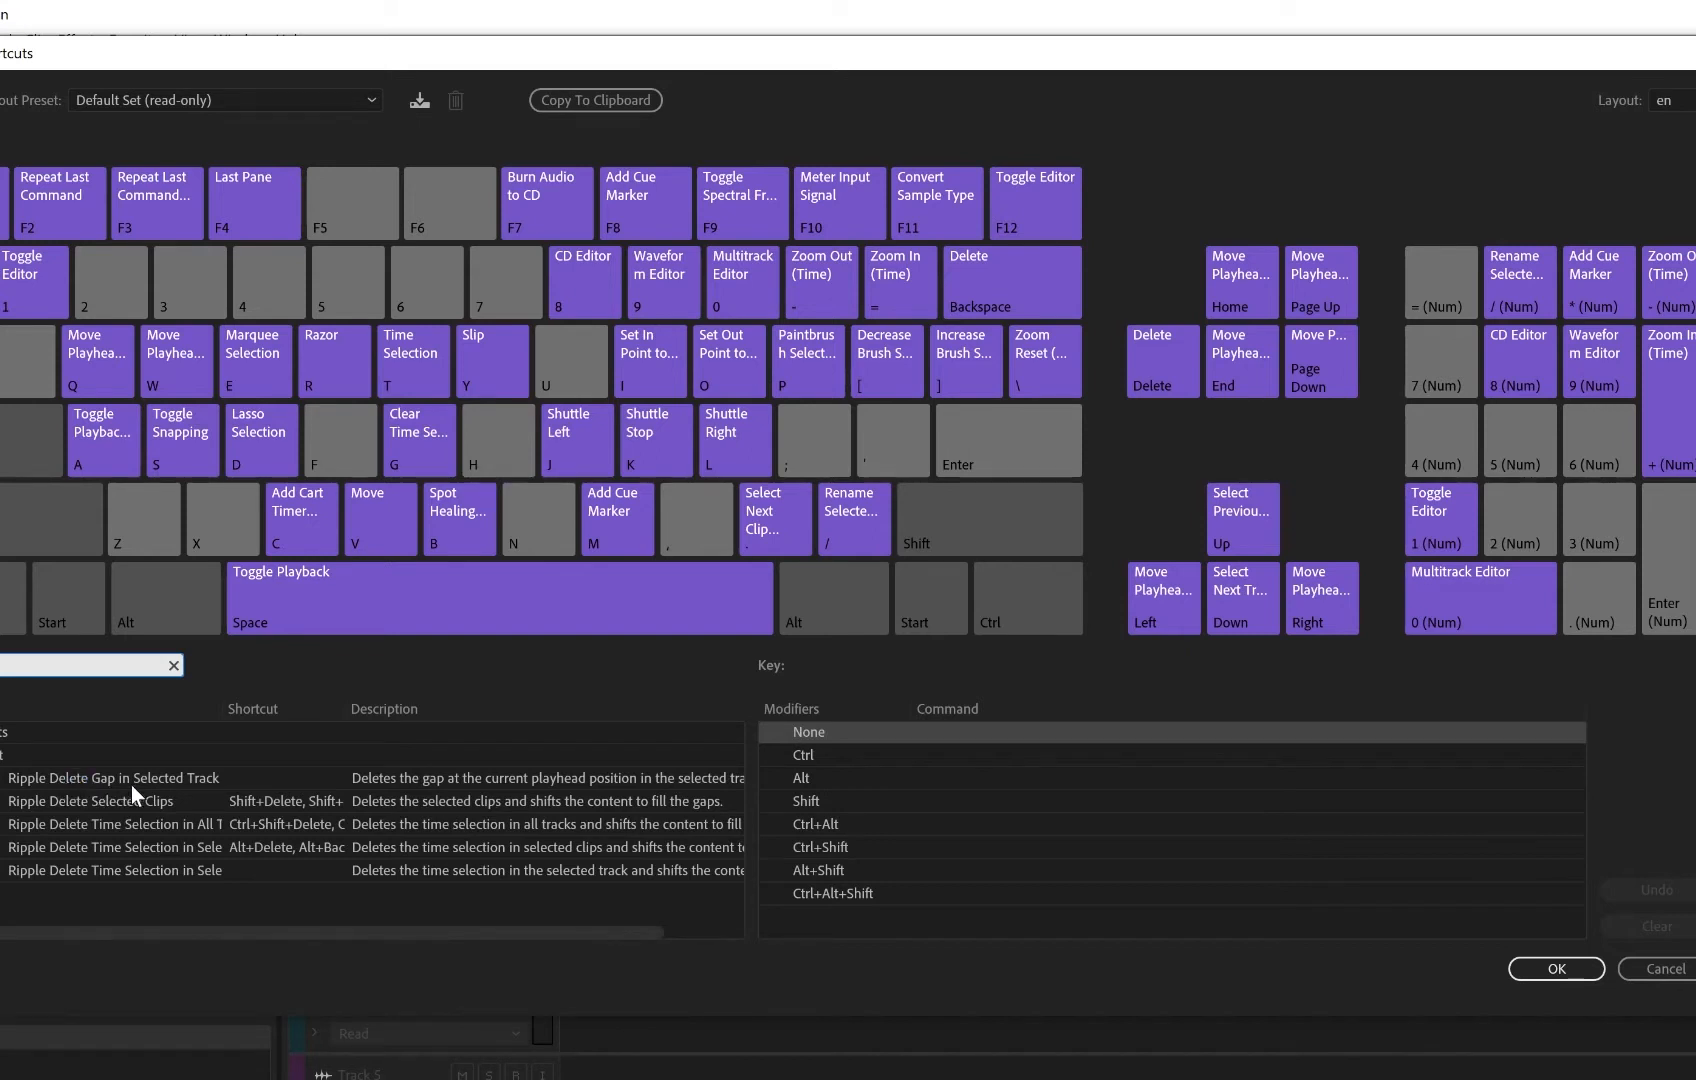
left_click(262, 778)
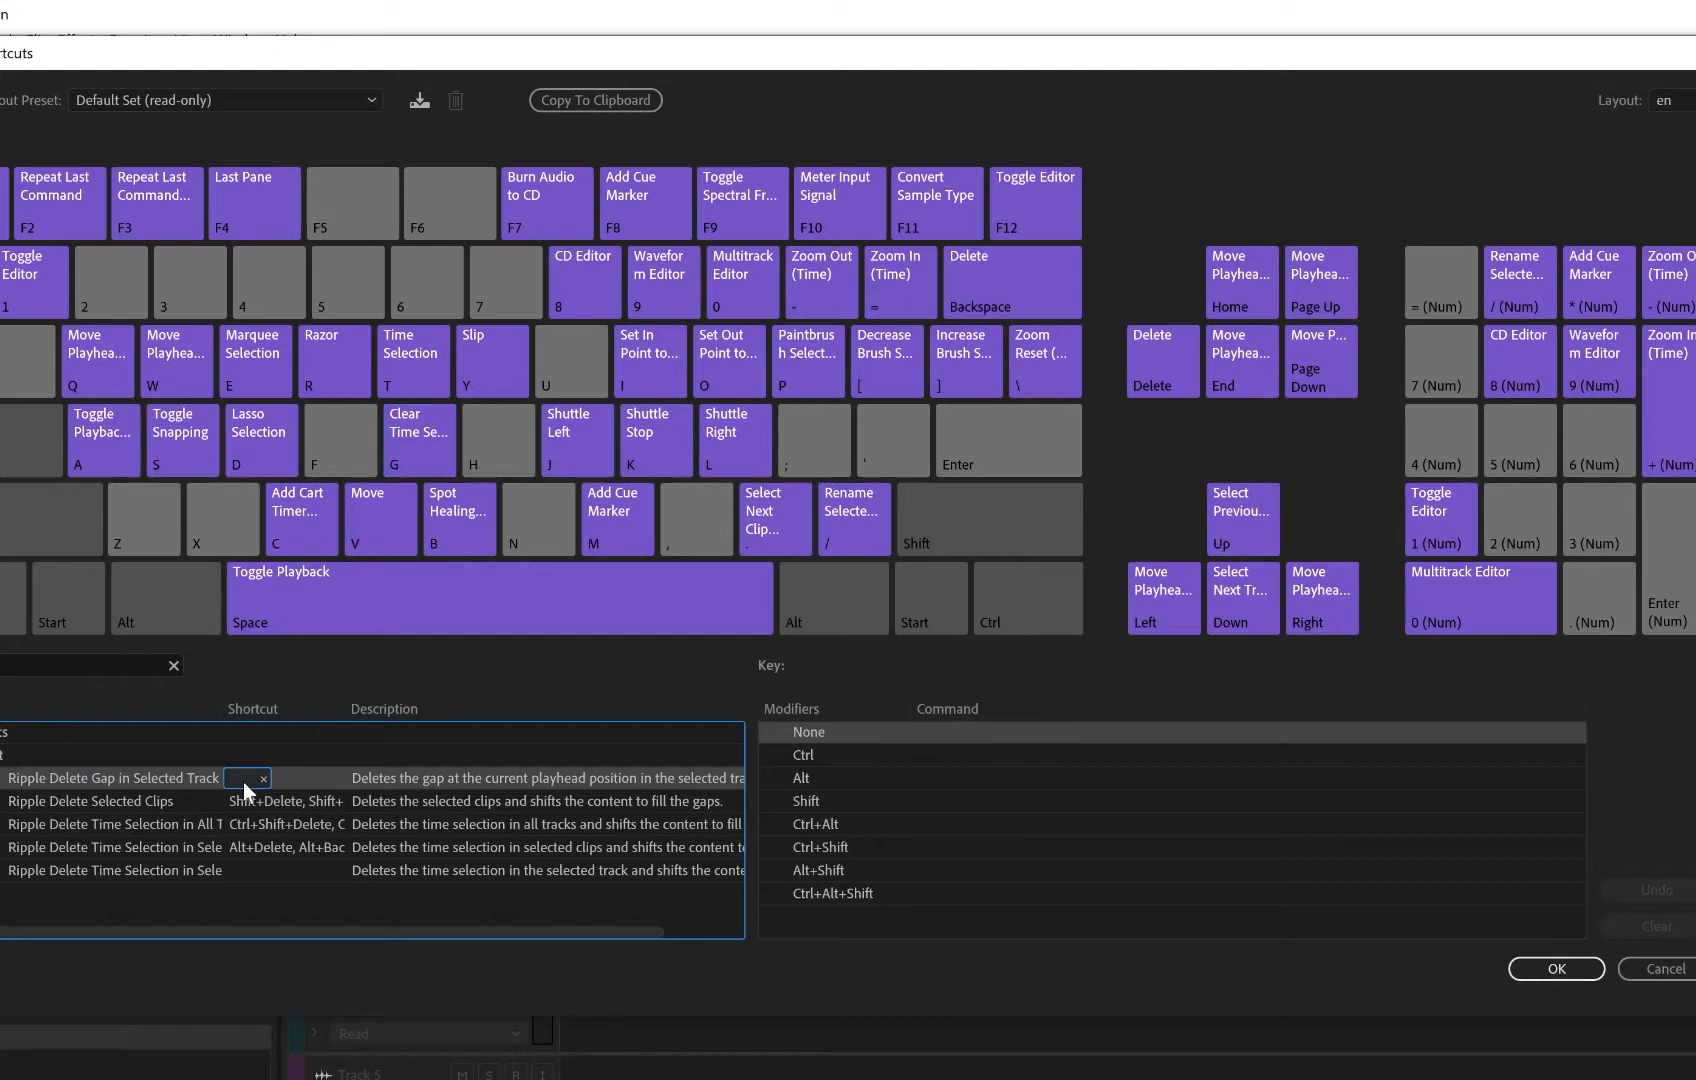
key("g")
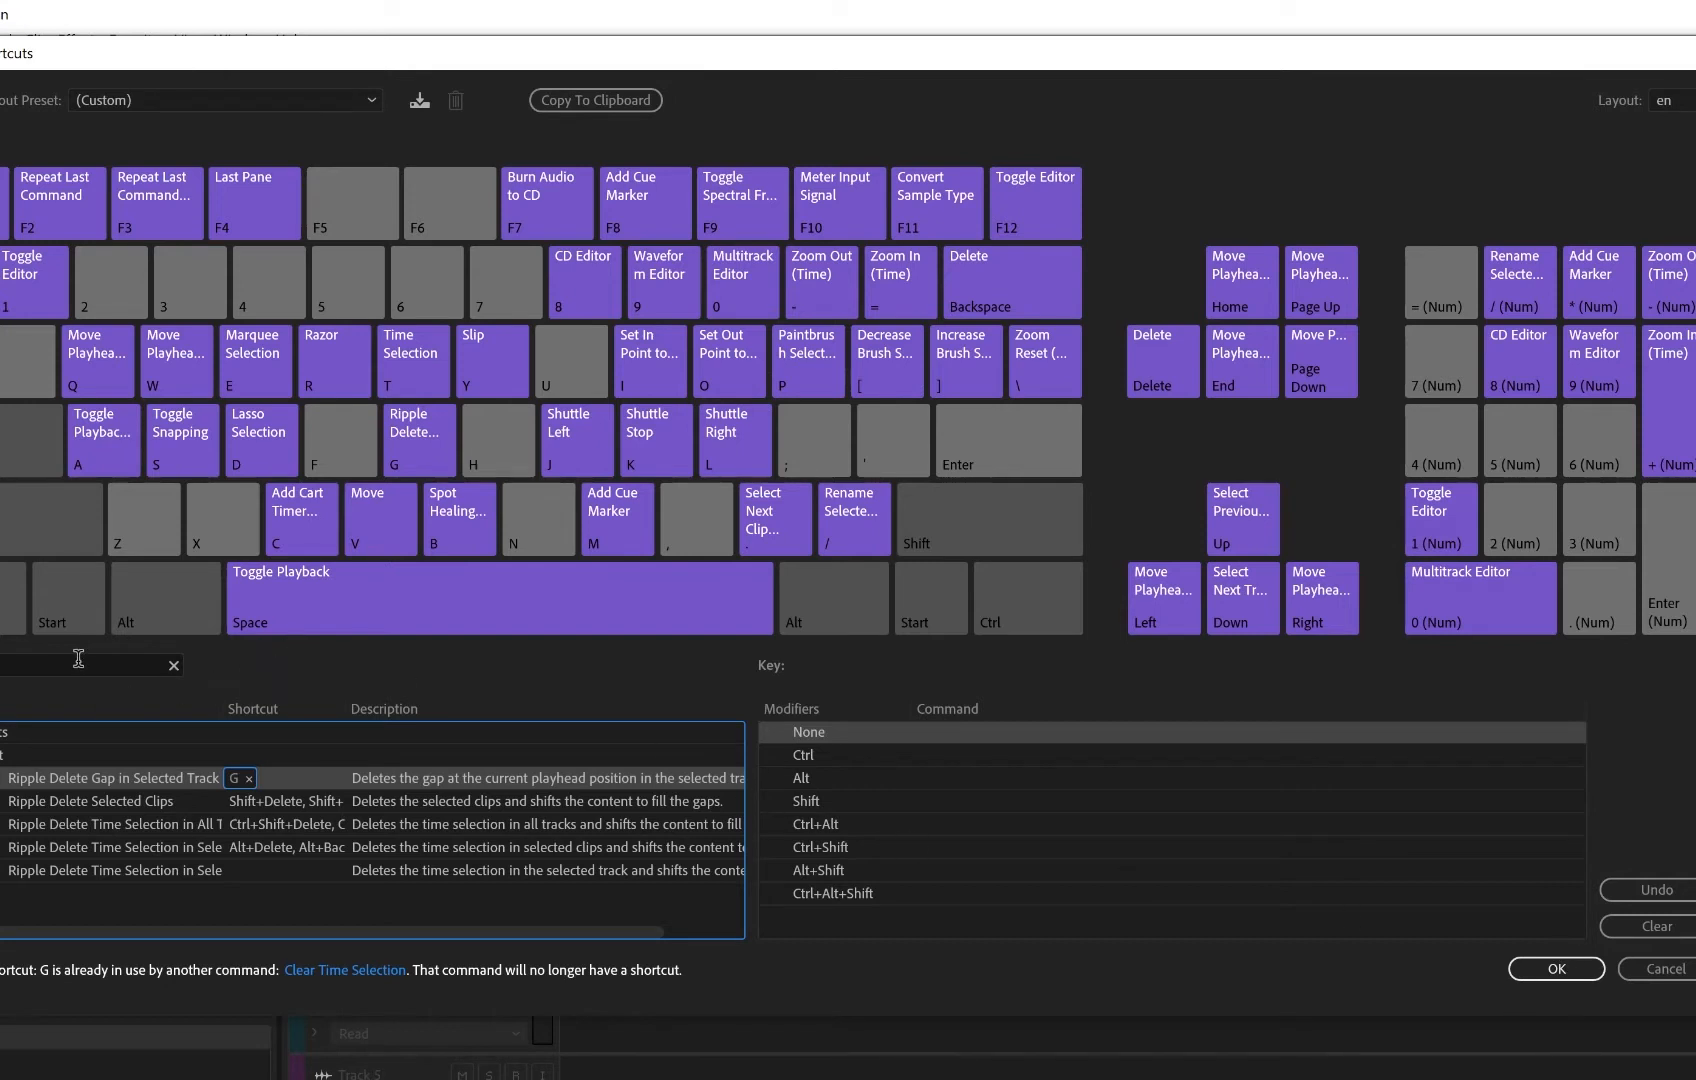
- Search the shortcut commands for "end" and assign E to Select Clips to End of Session
left_click(26, 660)
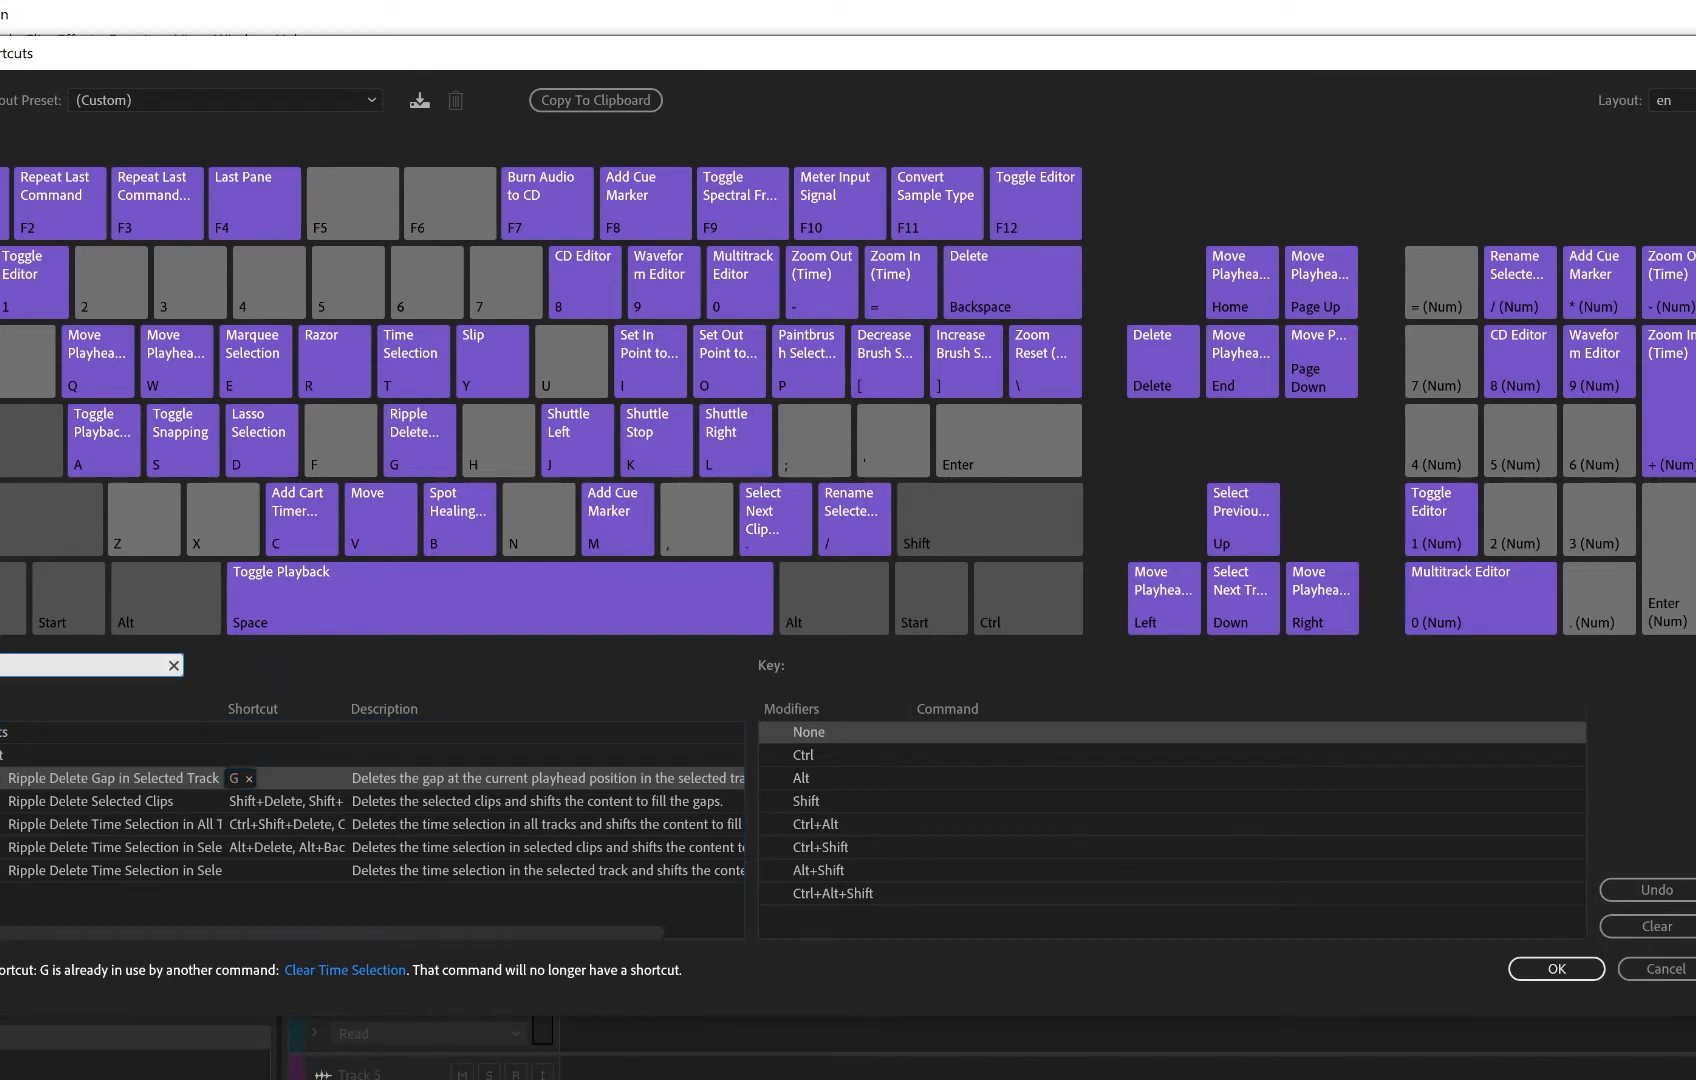
type("end")
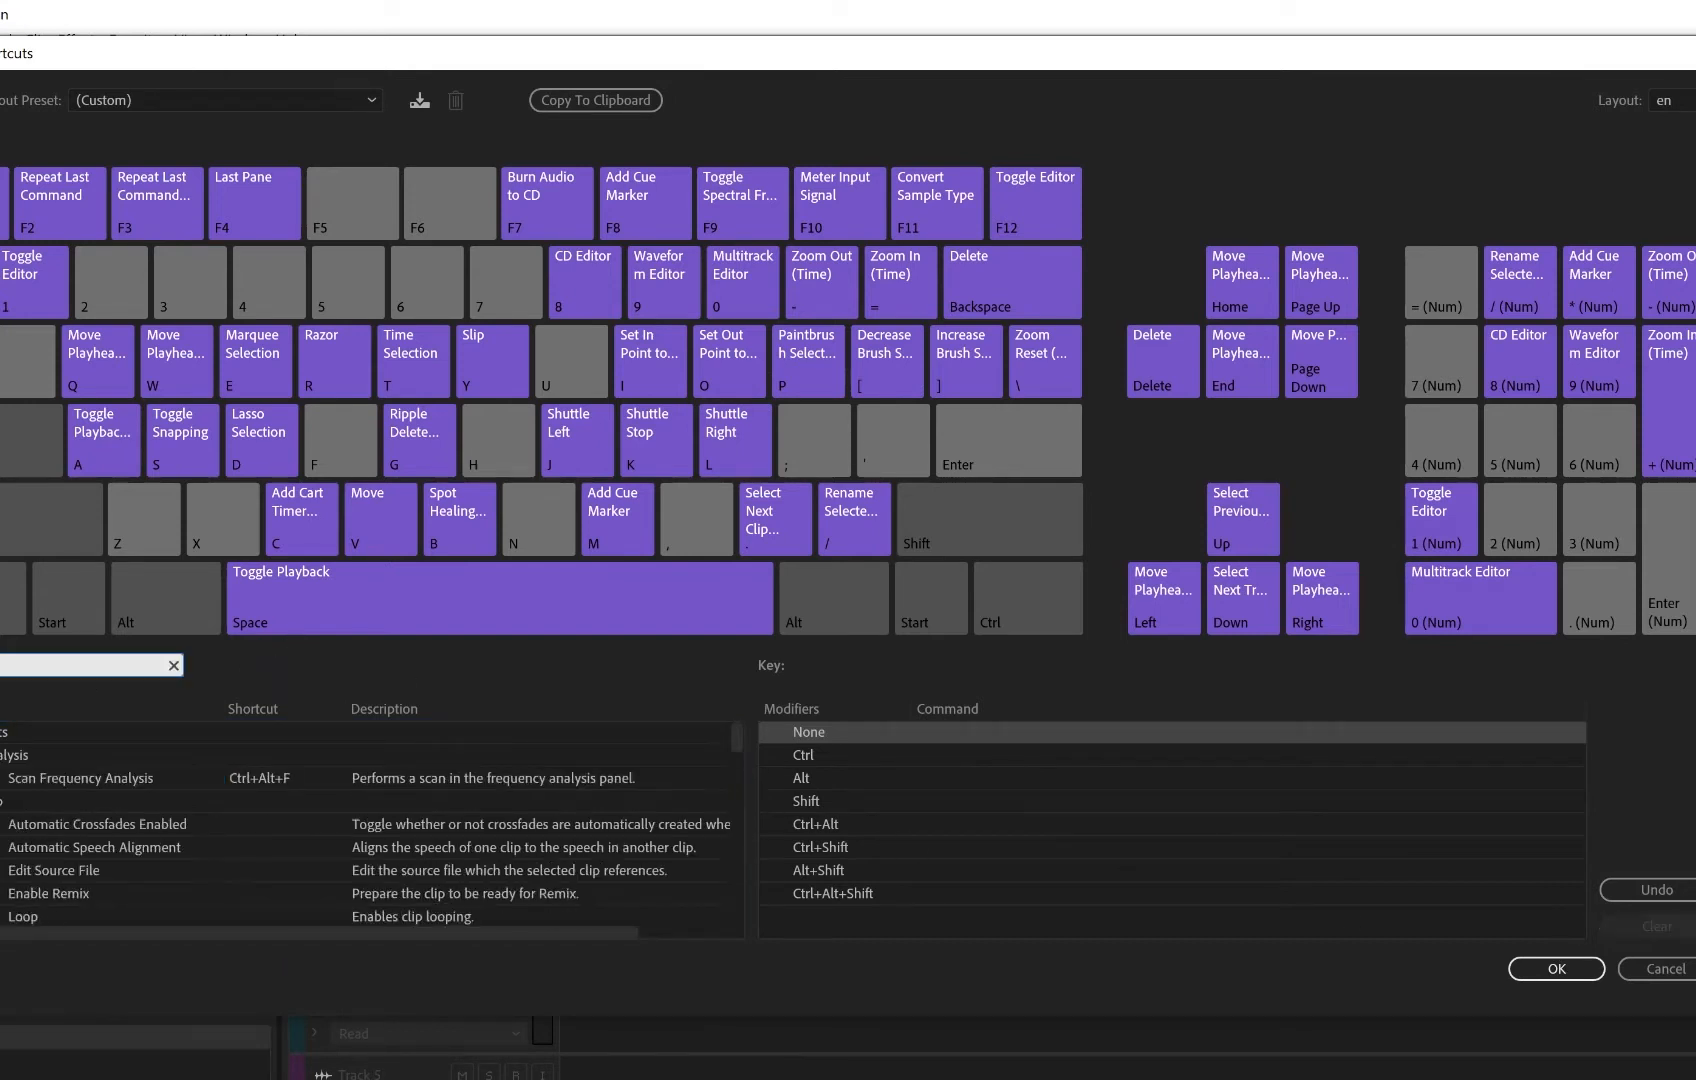
scroll(132, 818, "down", 5)
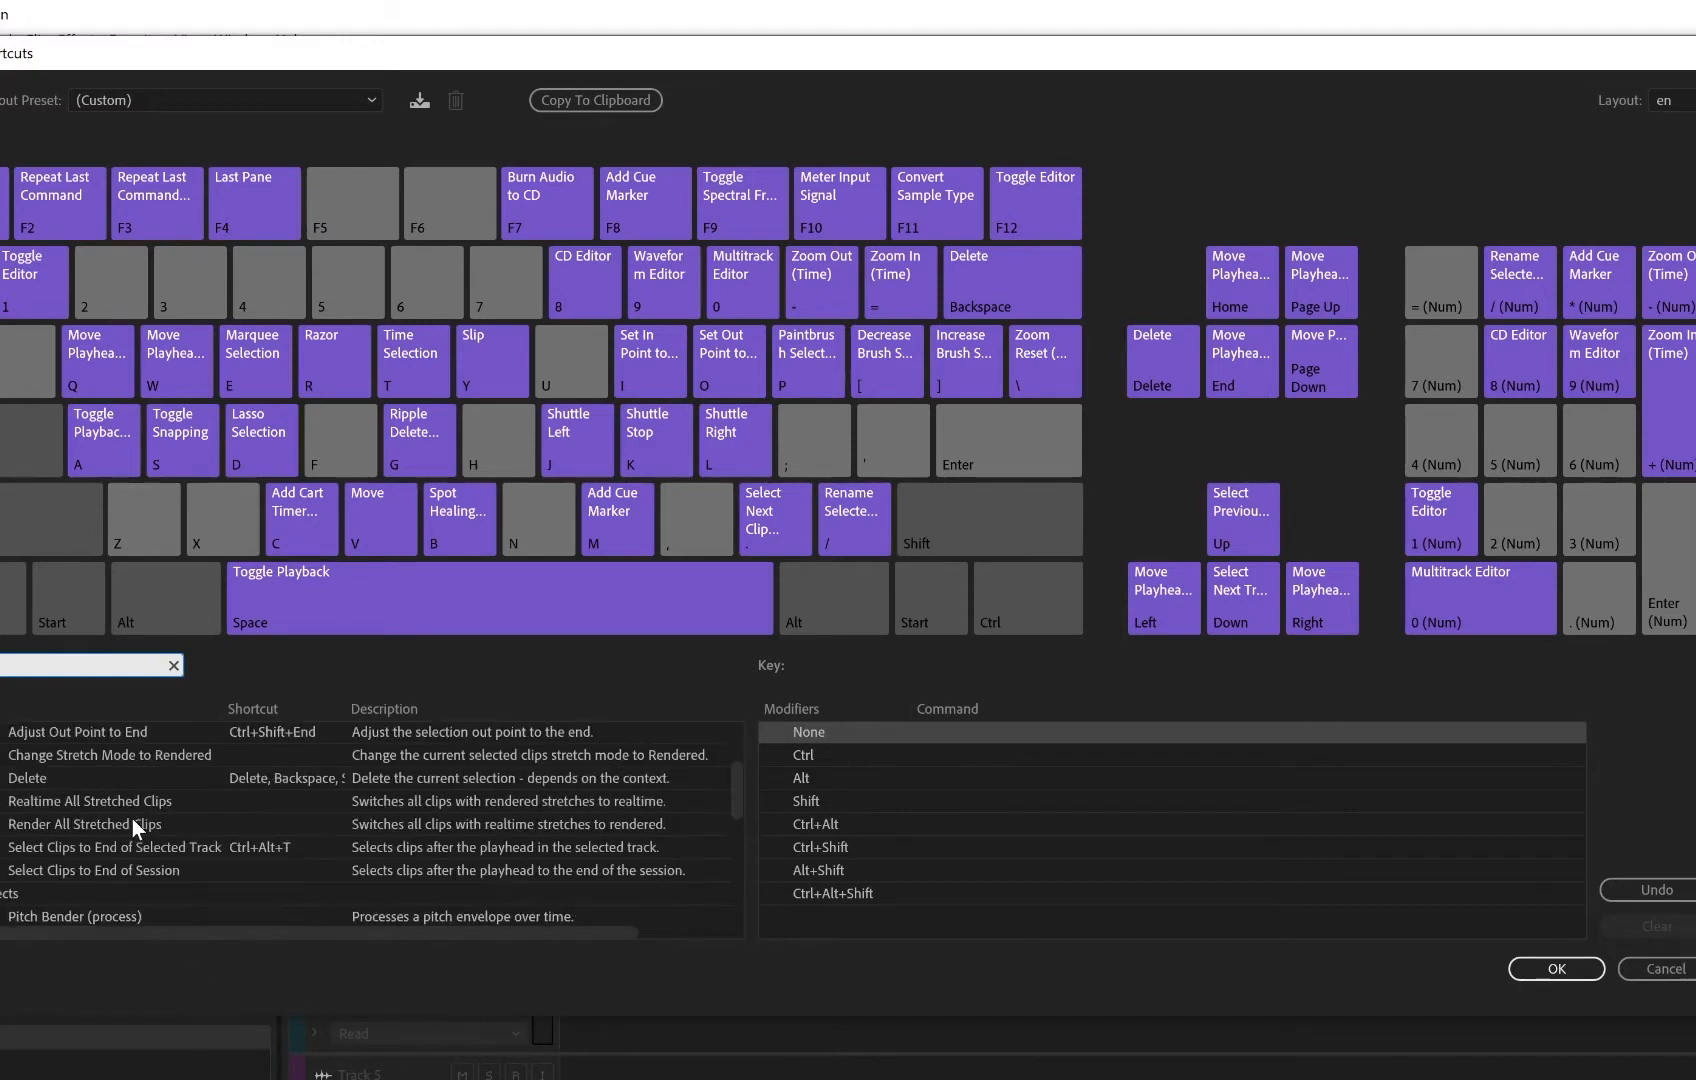
scroll(129, 828, "down", 2)
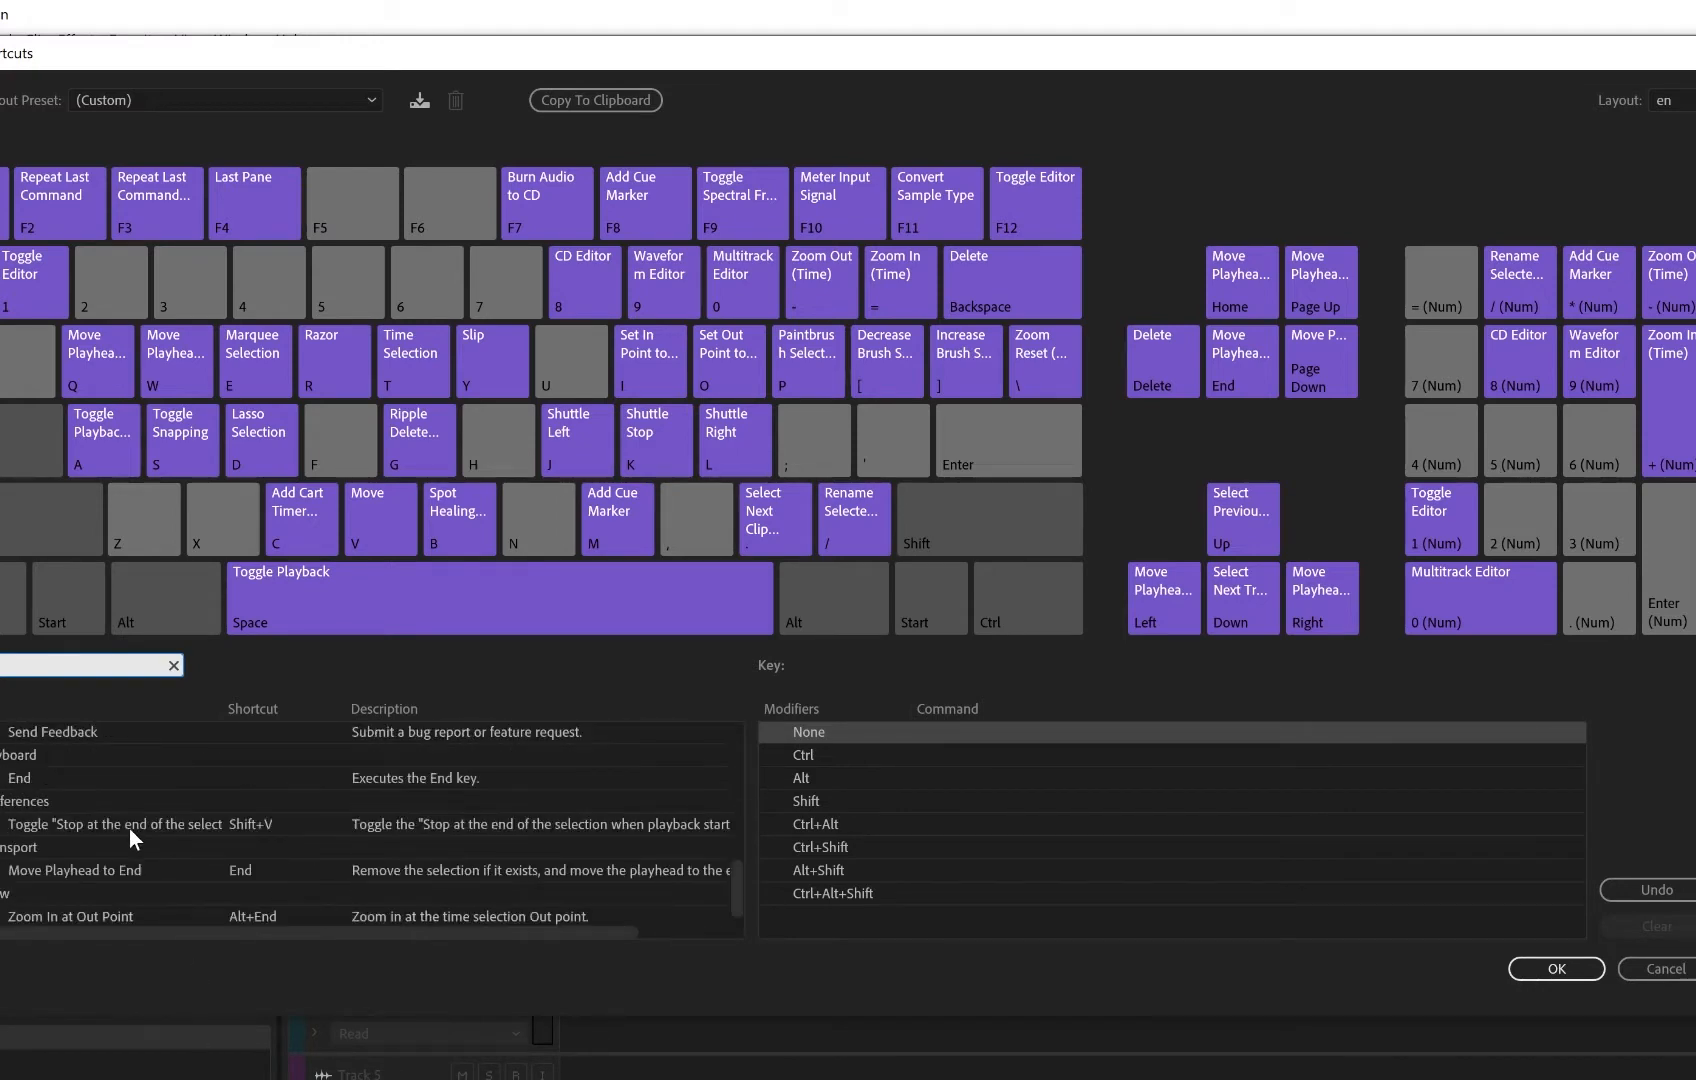
scroll(129, 830, "up", 6)
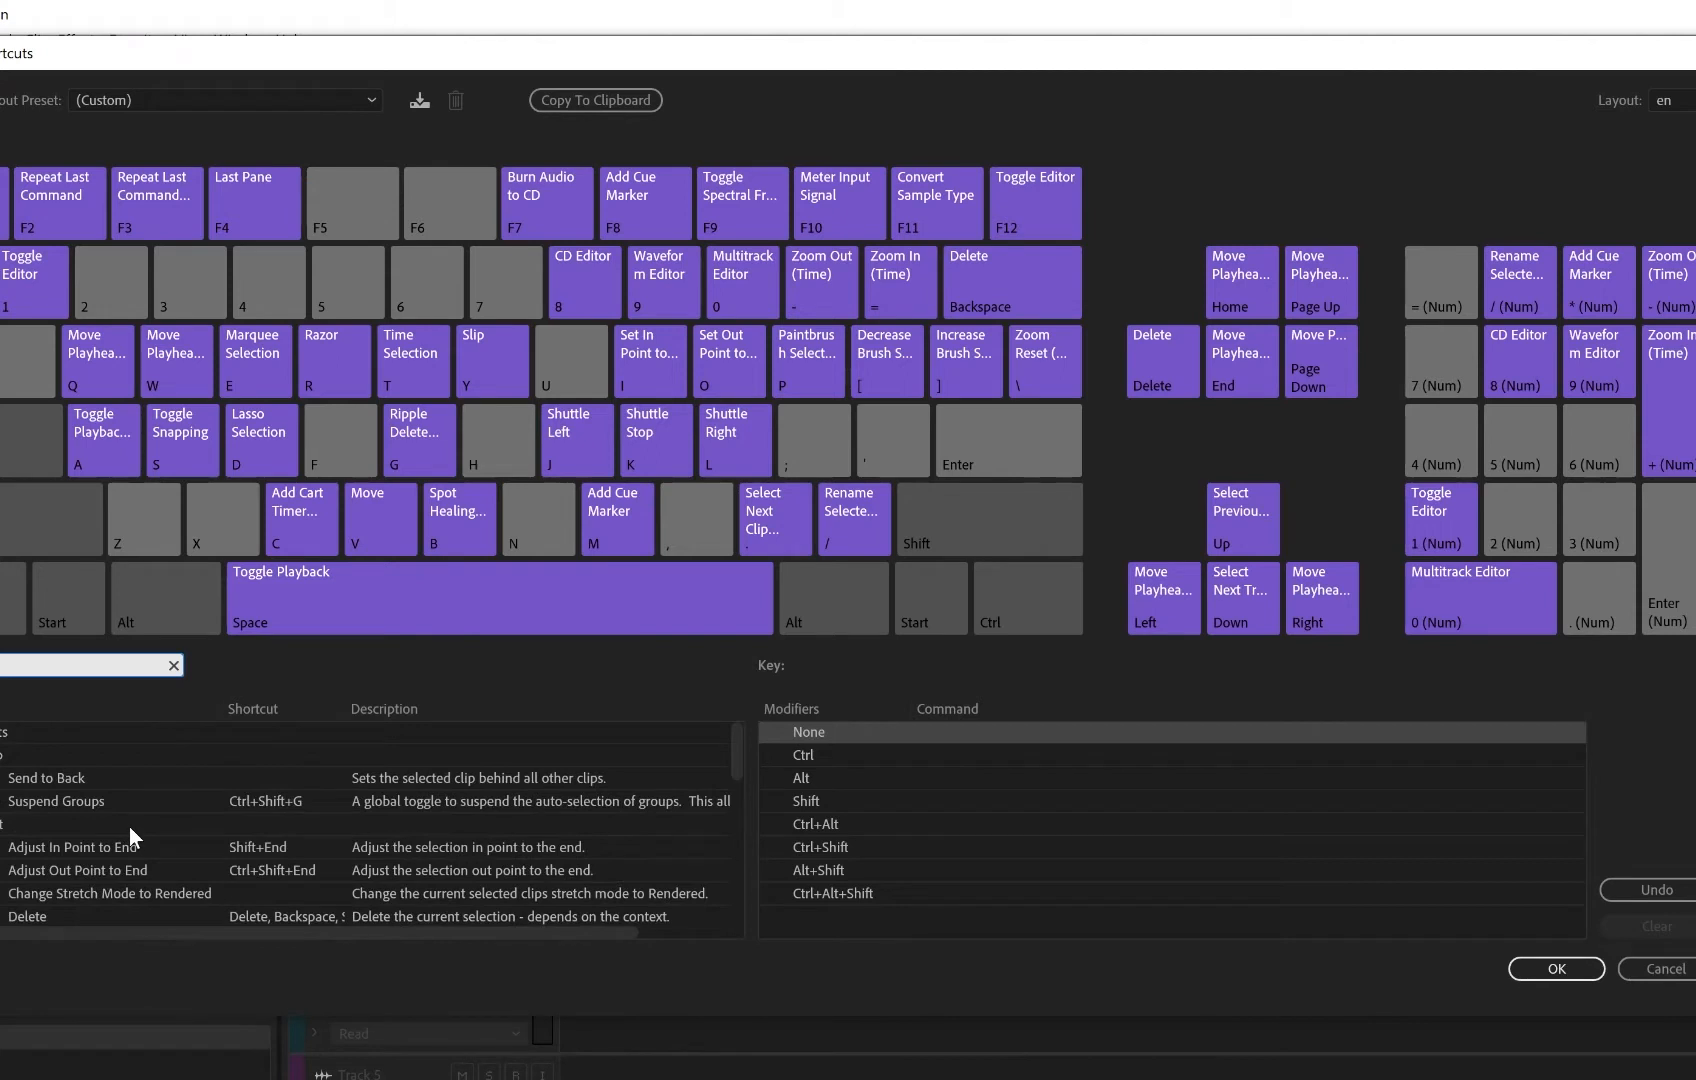
scroll(132, 836, "down", 2)
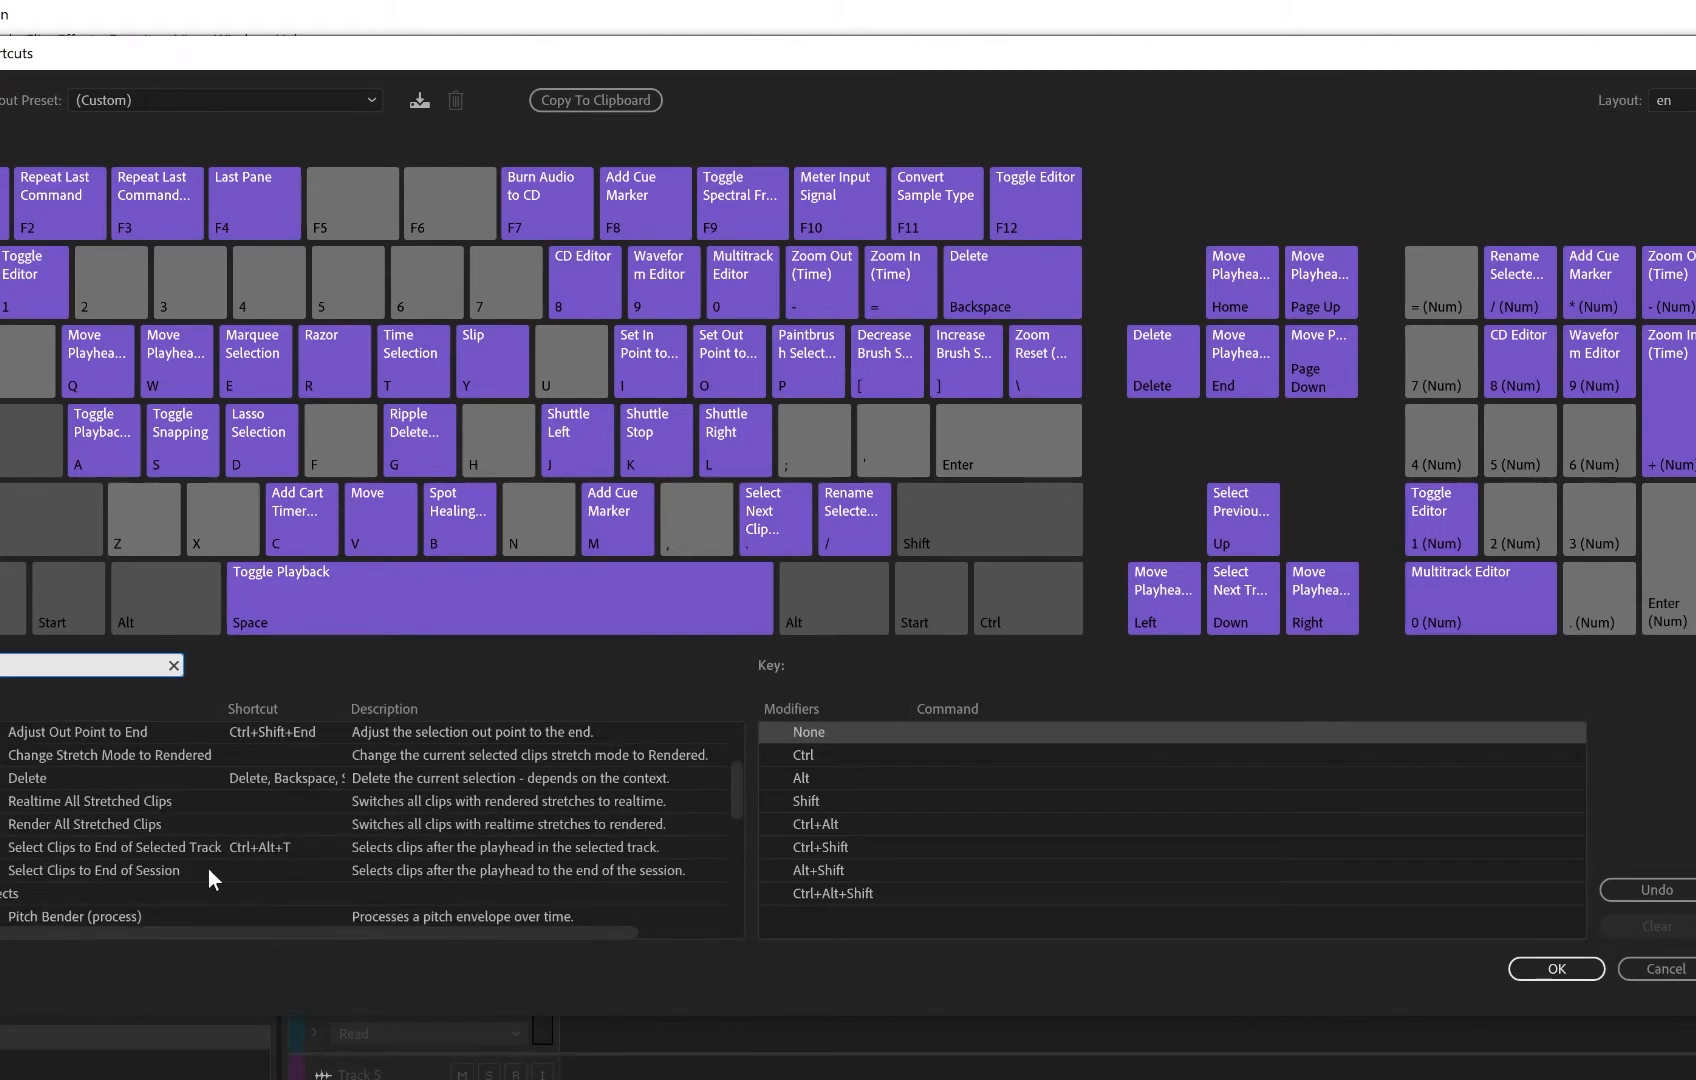
left_click(255, 872)
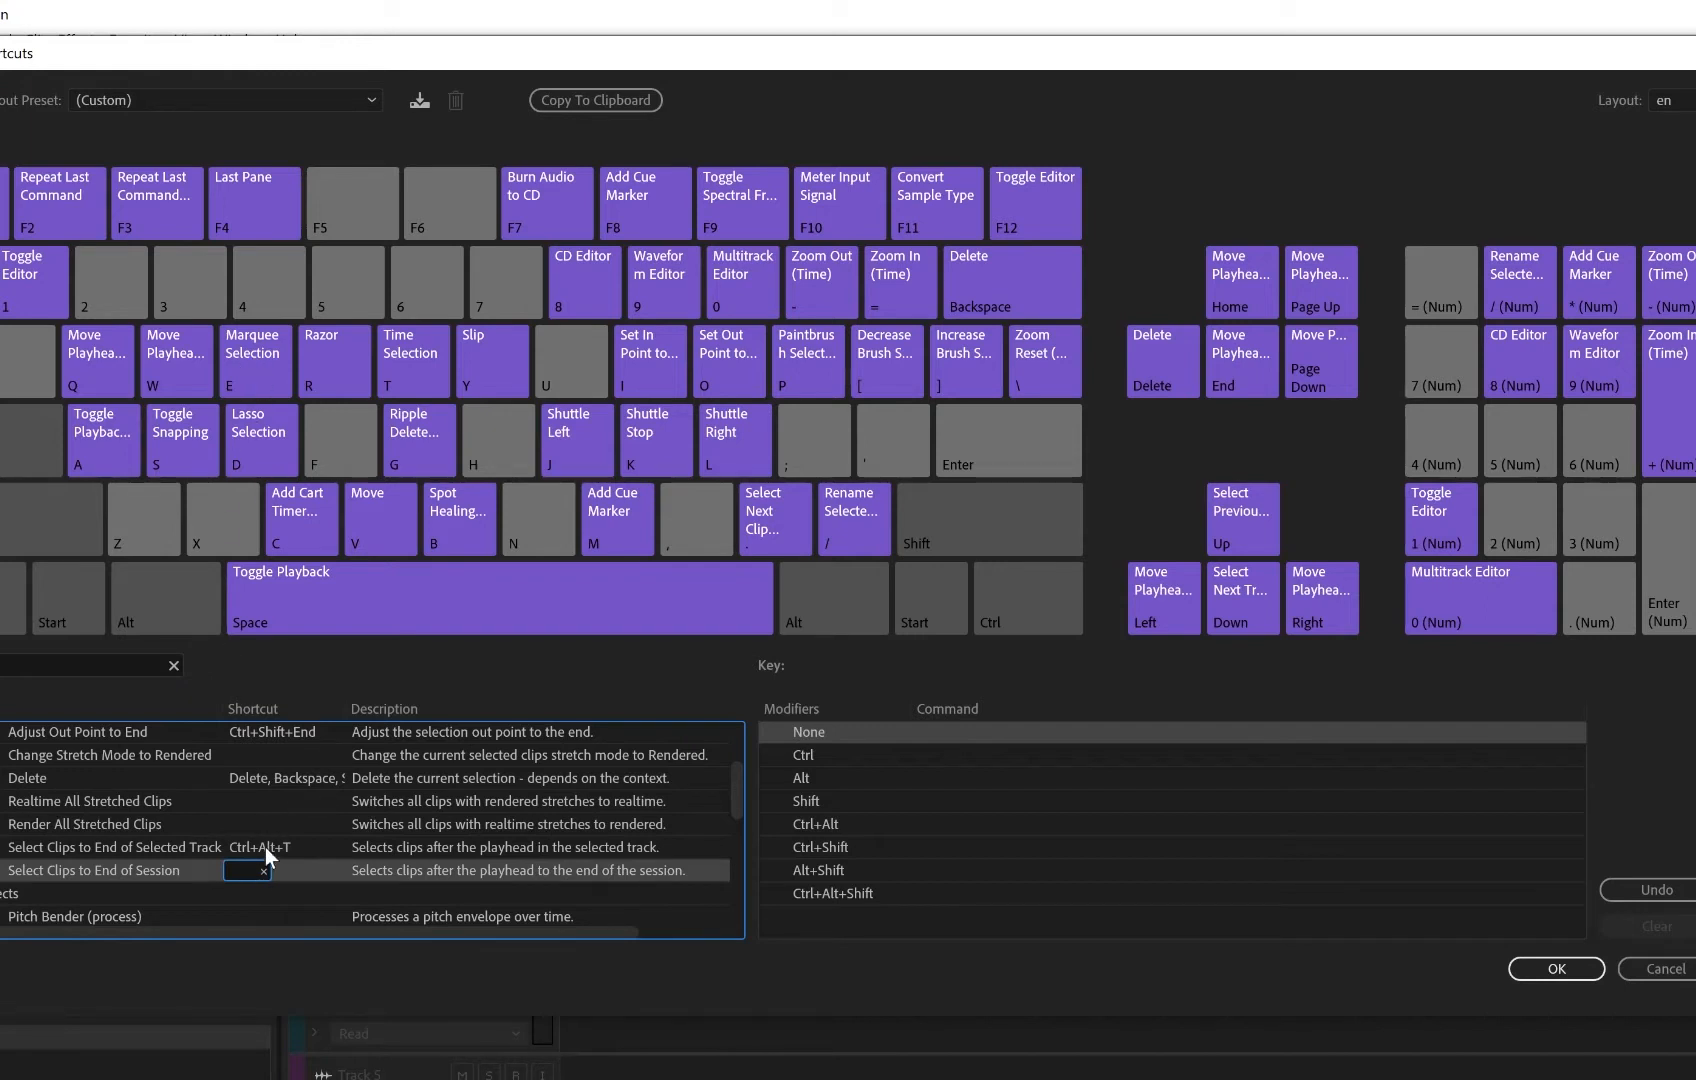
key("e")
- Search for "exp" and assign Ctrl+W to Export Multitrack Mixdown of Entire Session and Ctrl+Q to Export Multitrack Mixdown of Selected Clips
left_click(43, 665)
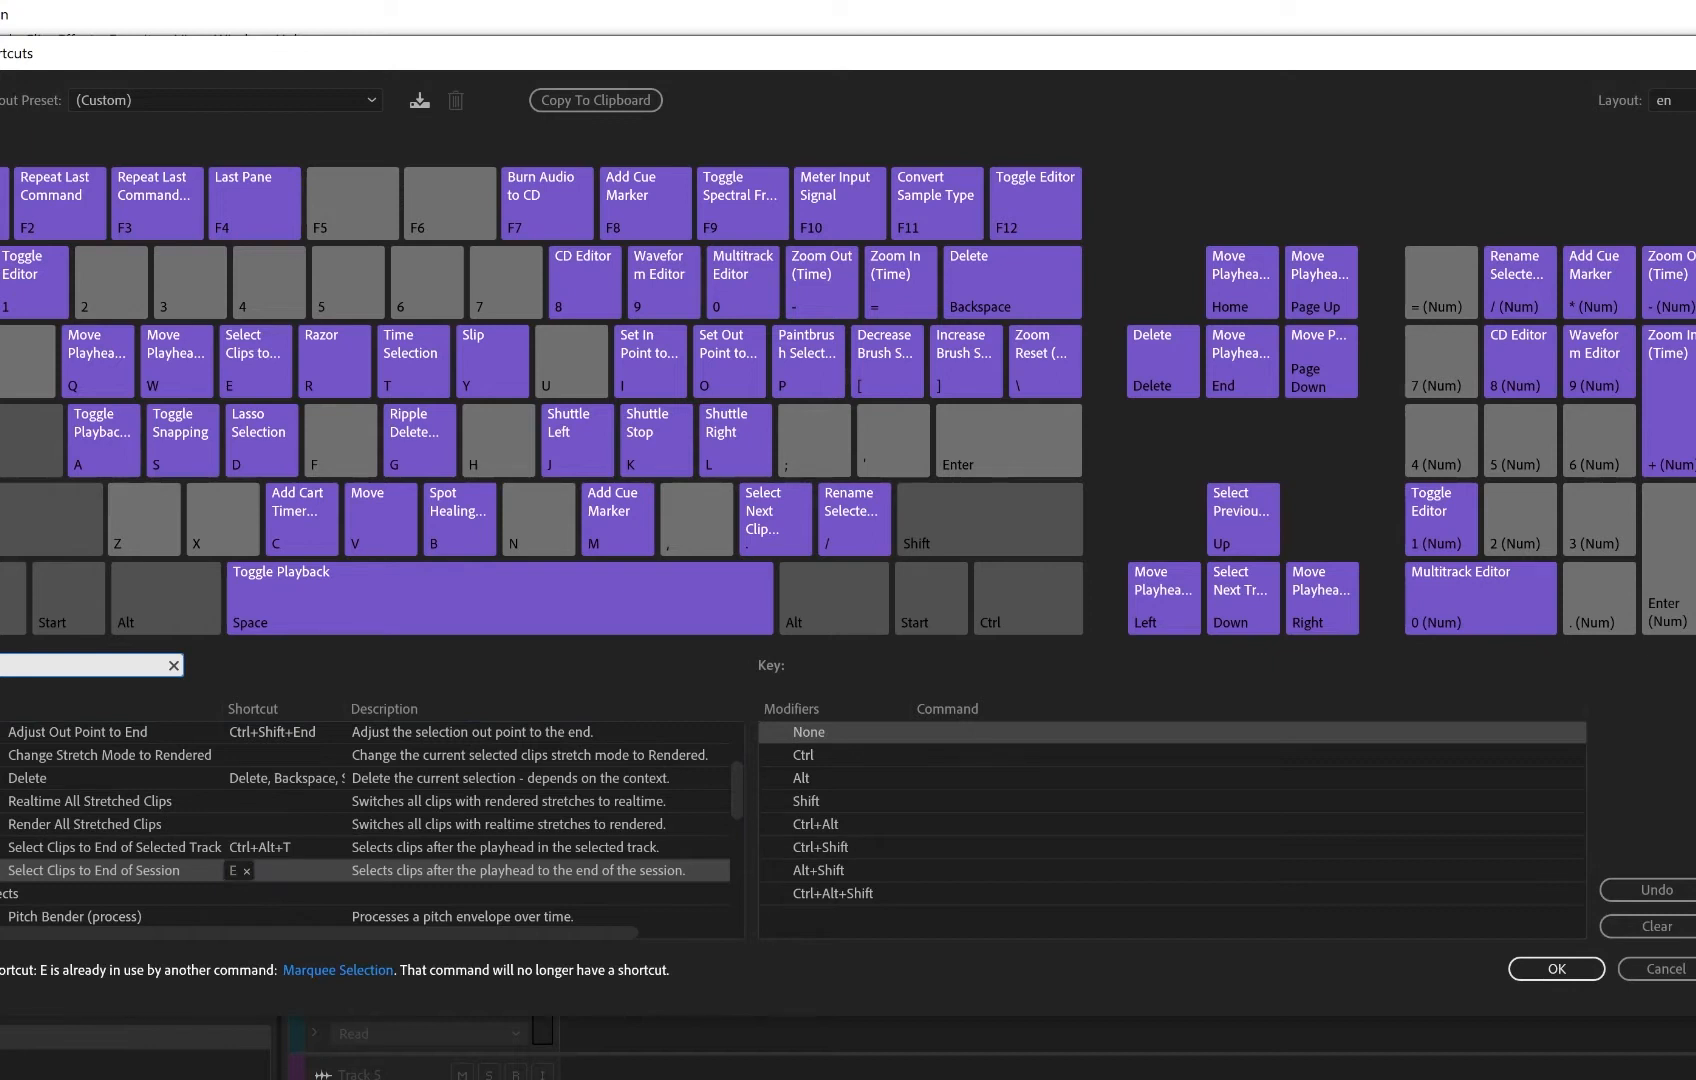
type("exp")
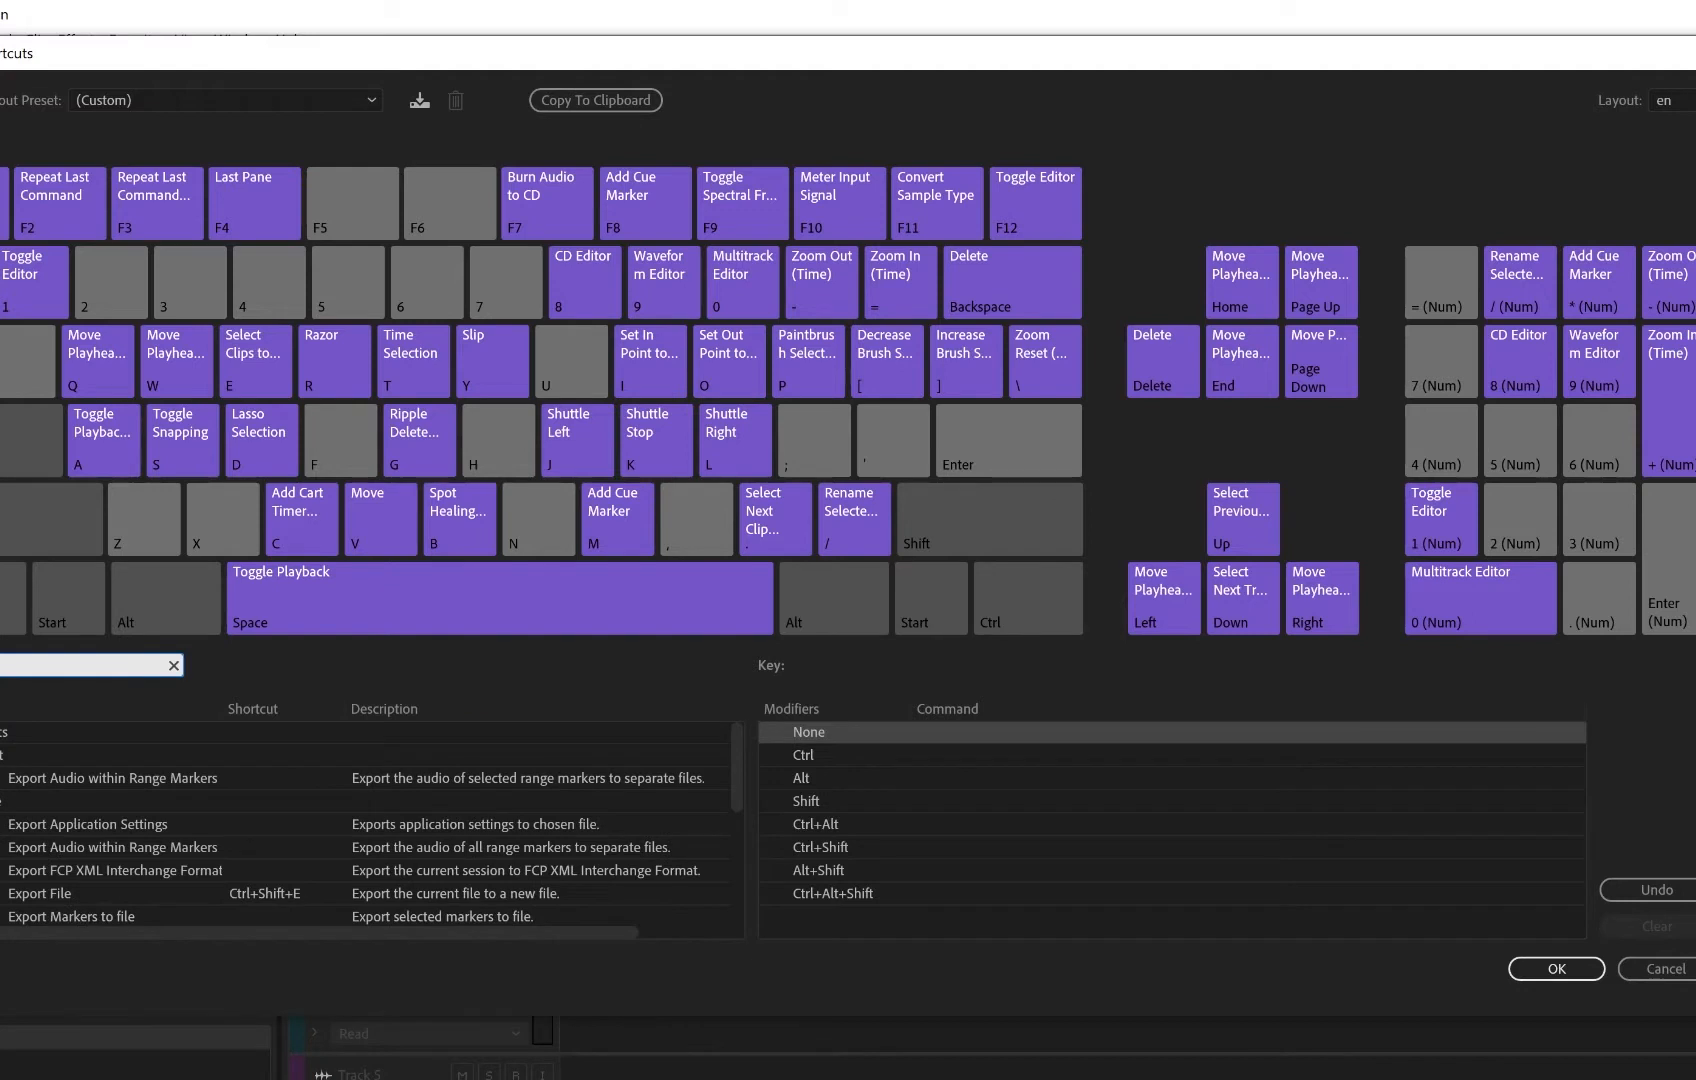
scroll(76, 836, "down", 2)
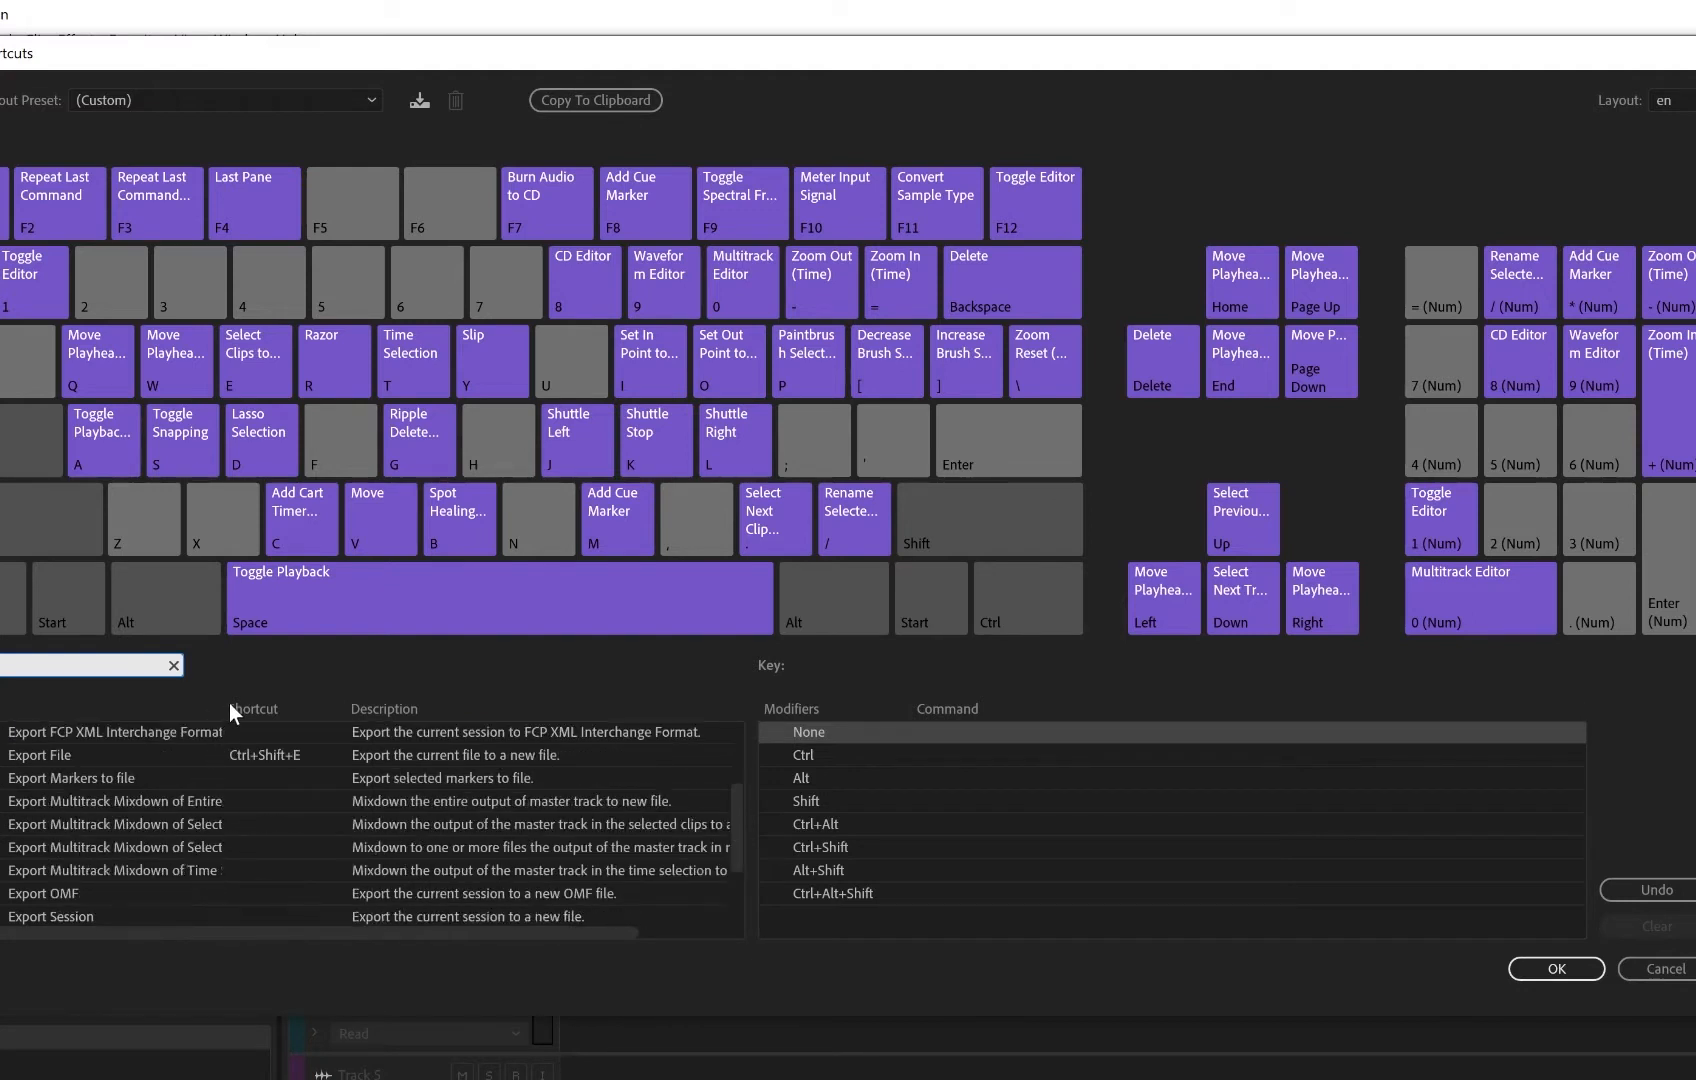
left_click_drag(225, 716, 375, 718)
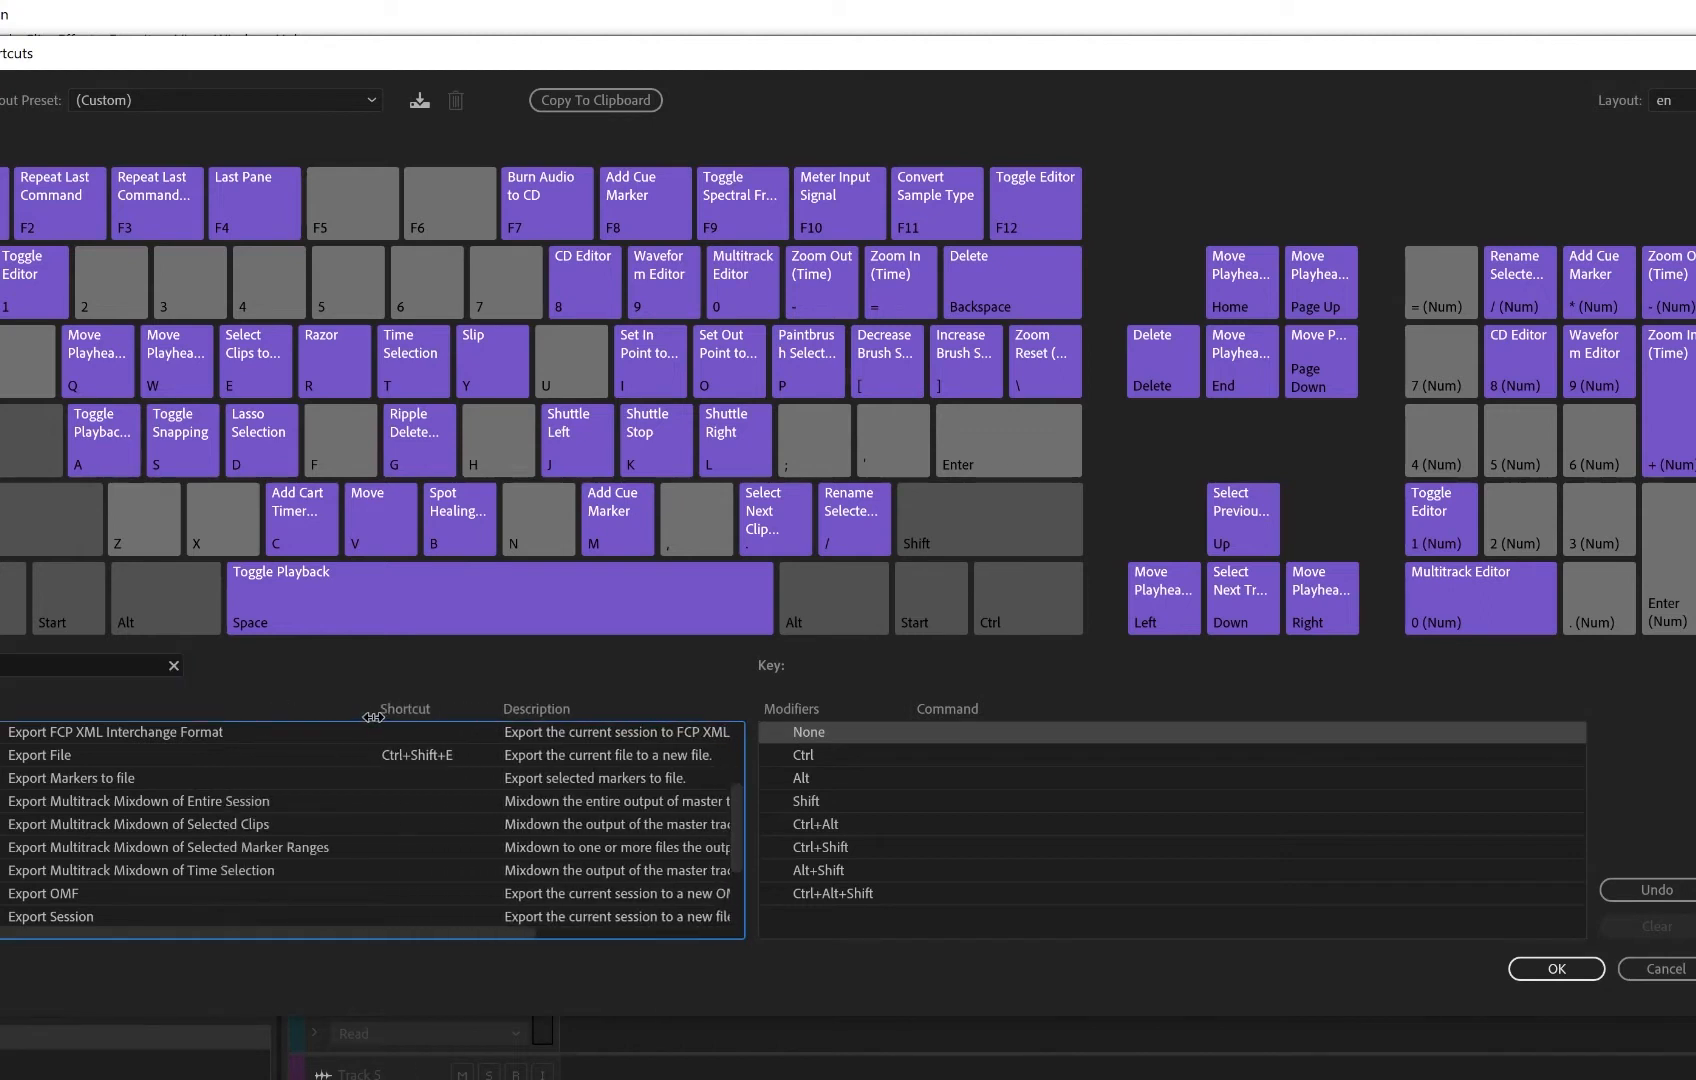
left_click(382, 801)
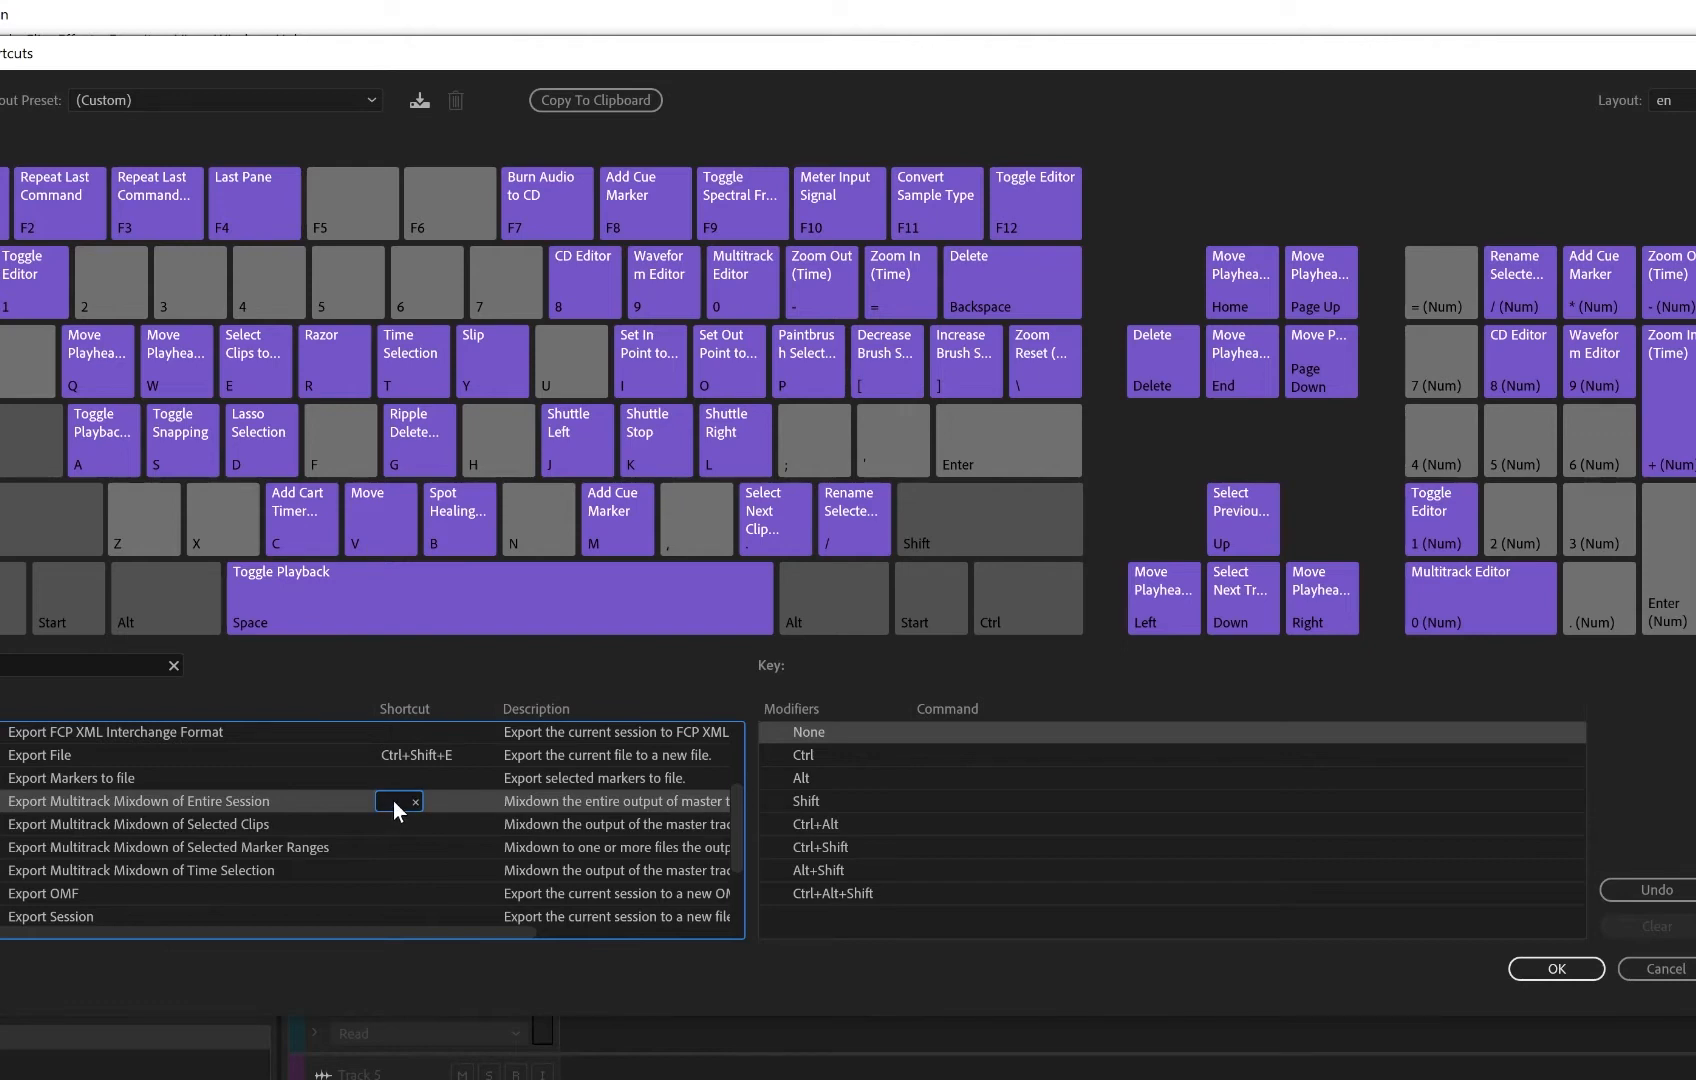
key("ctrl")
key("ctrl+w")
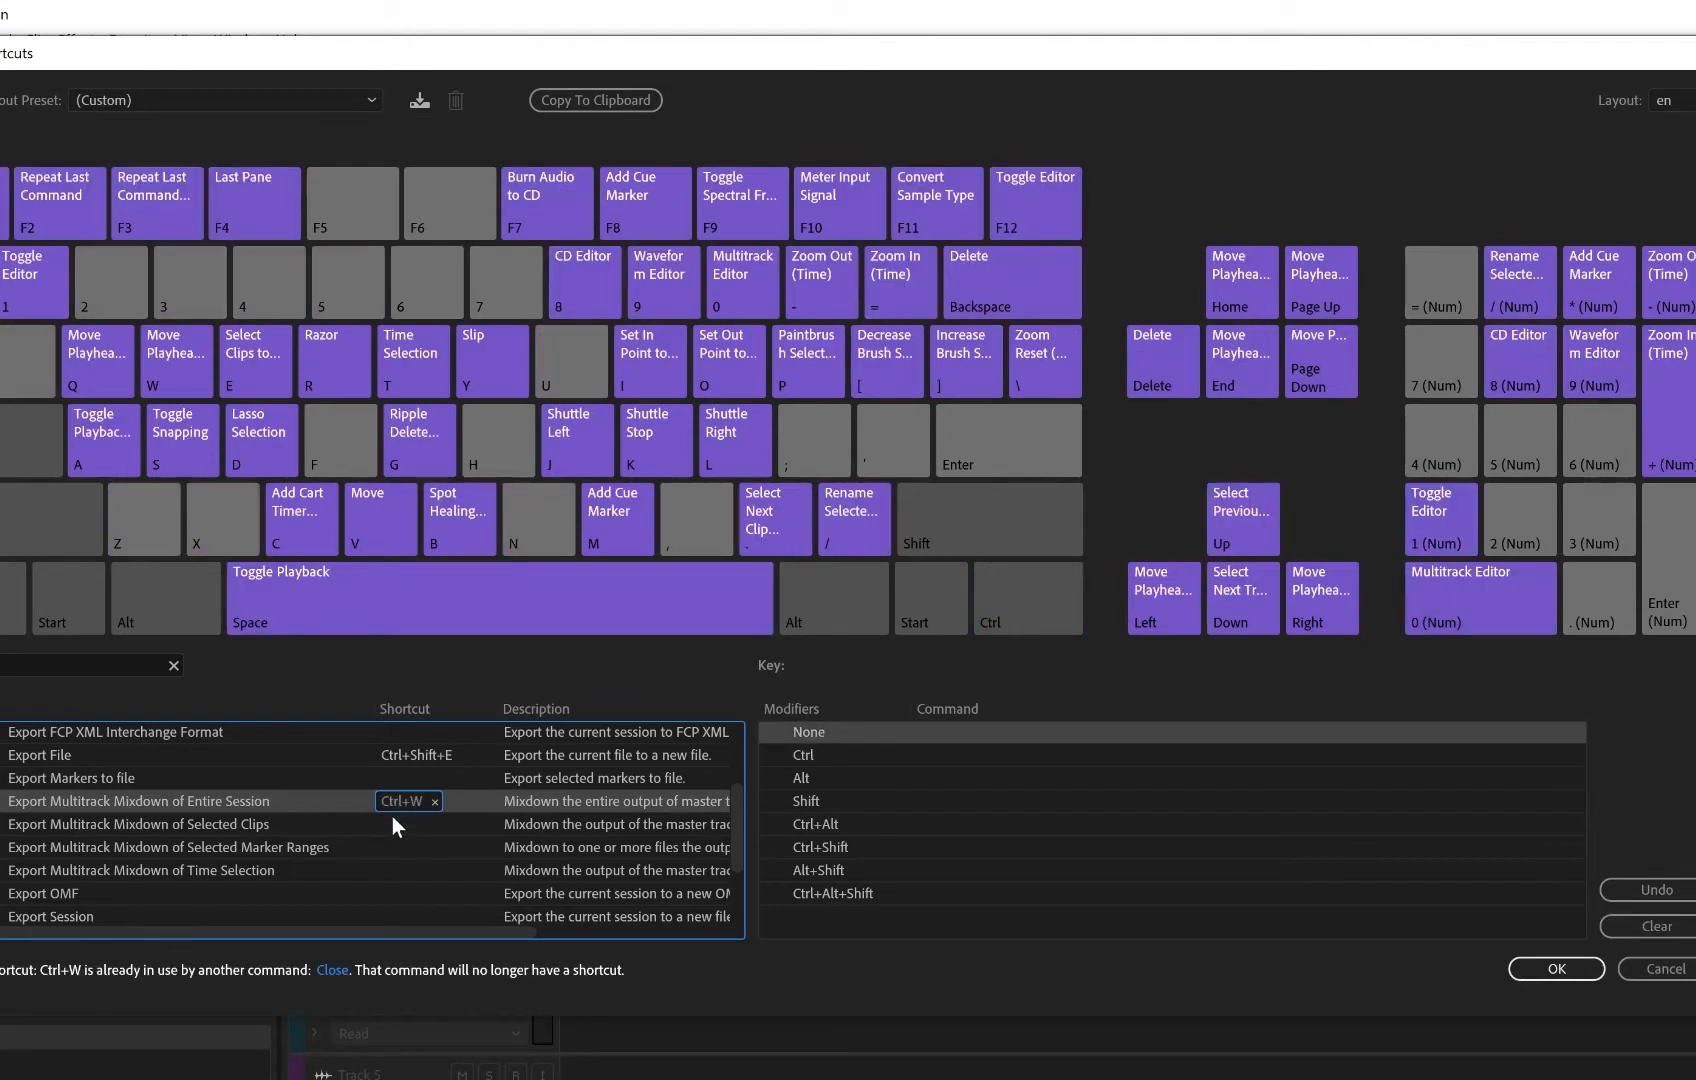
left_click(395, 828)
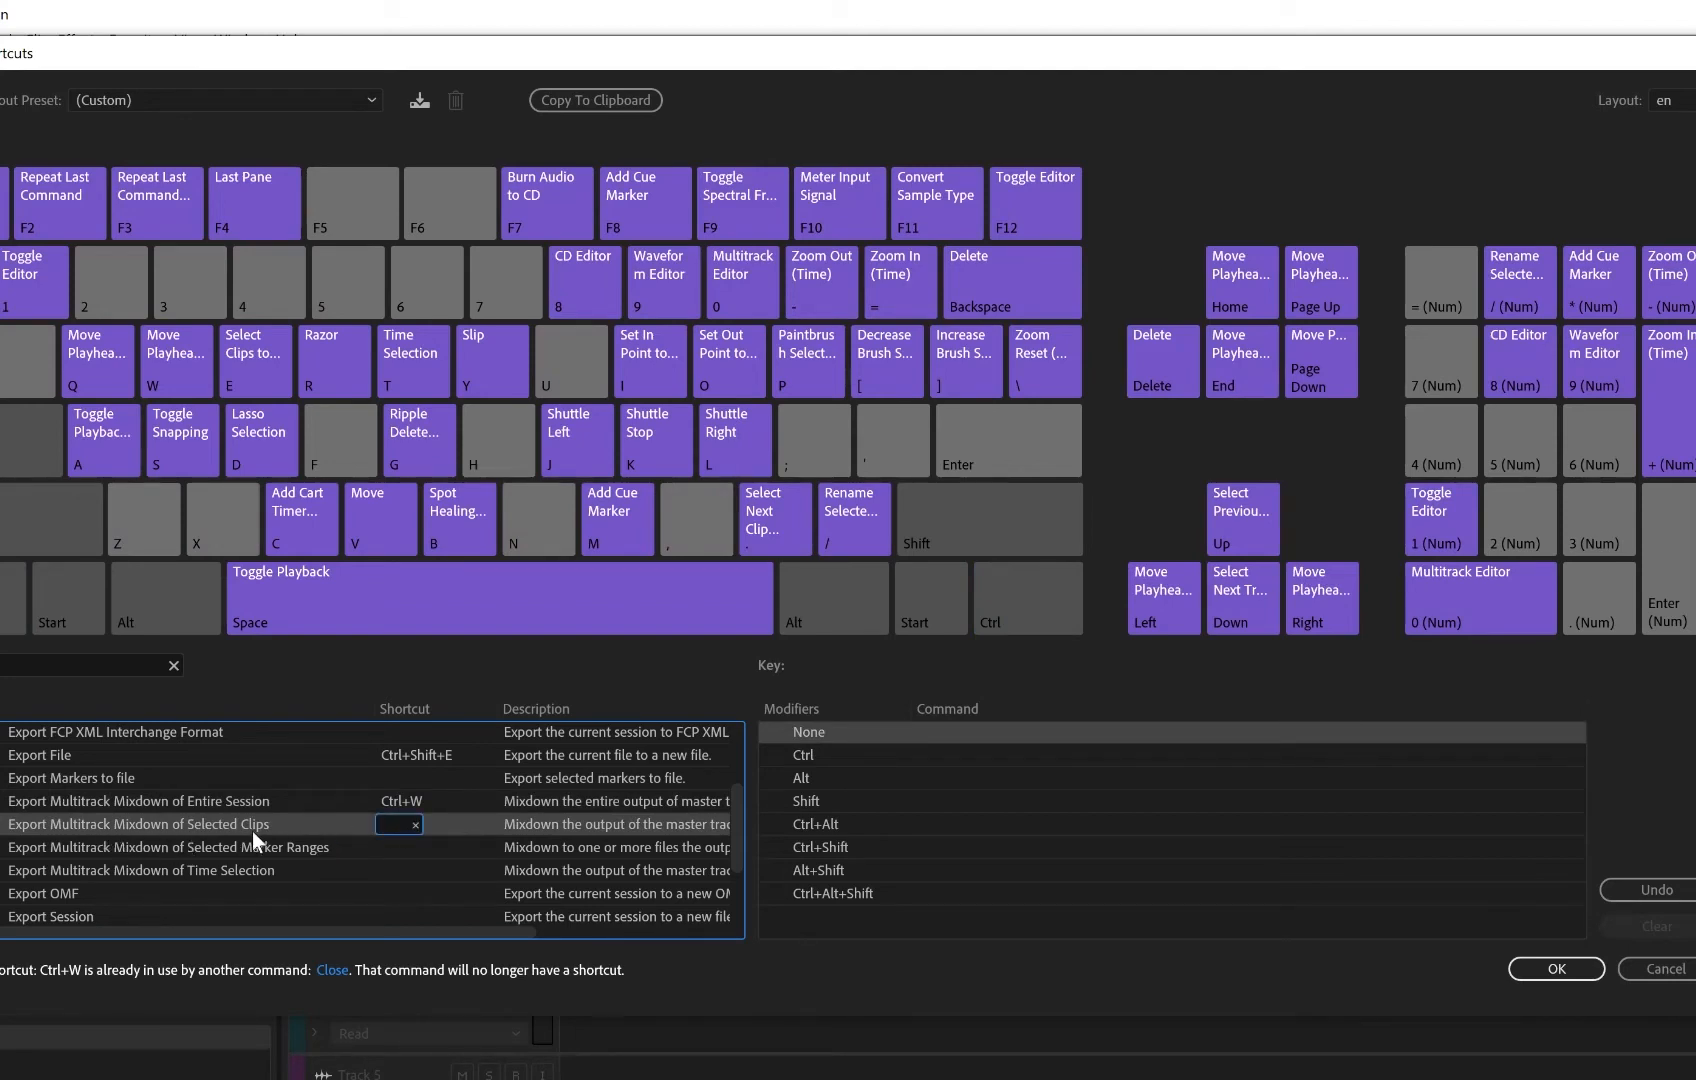
key("ctrl+q")
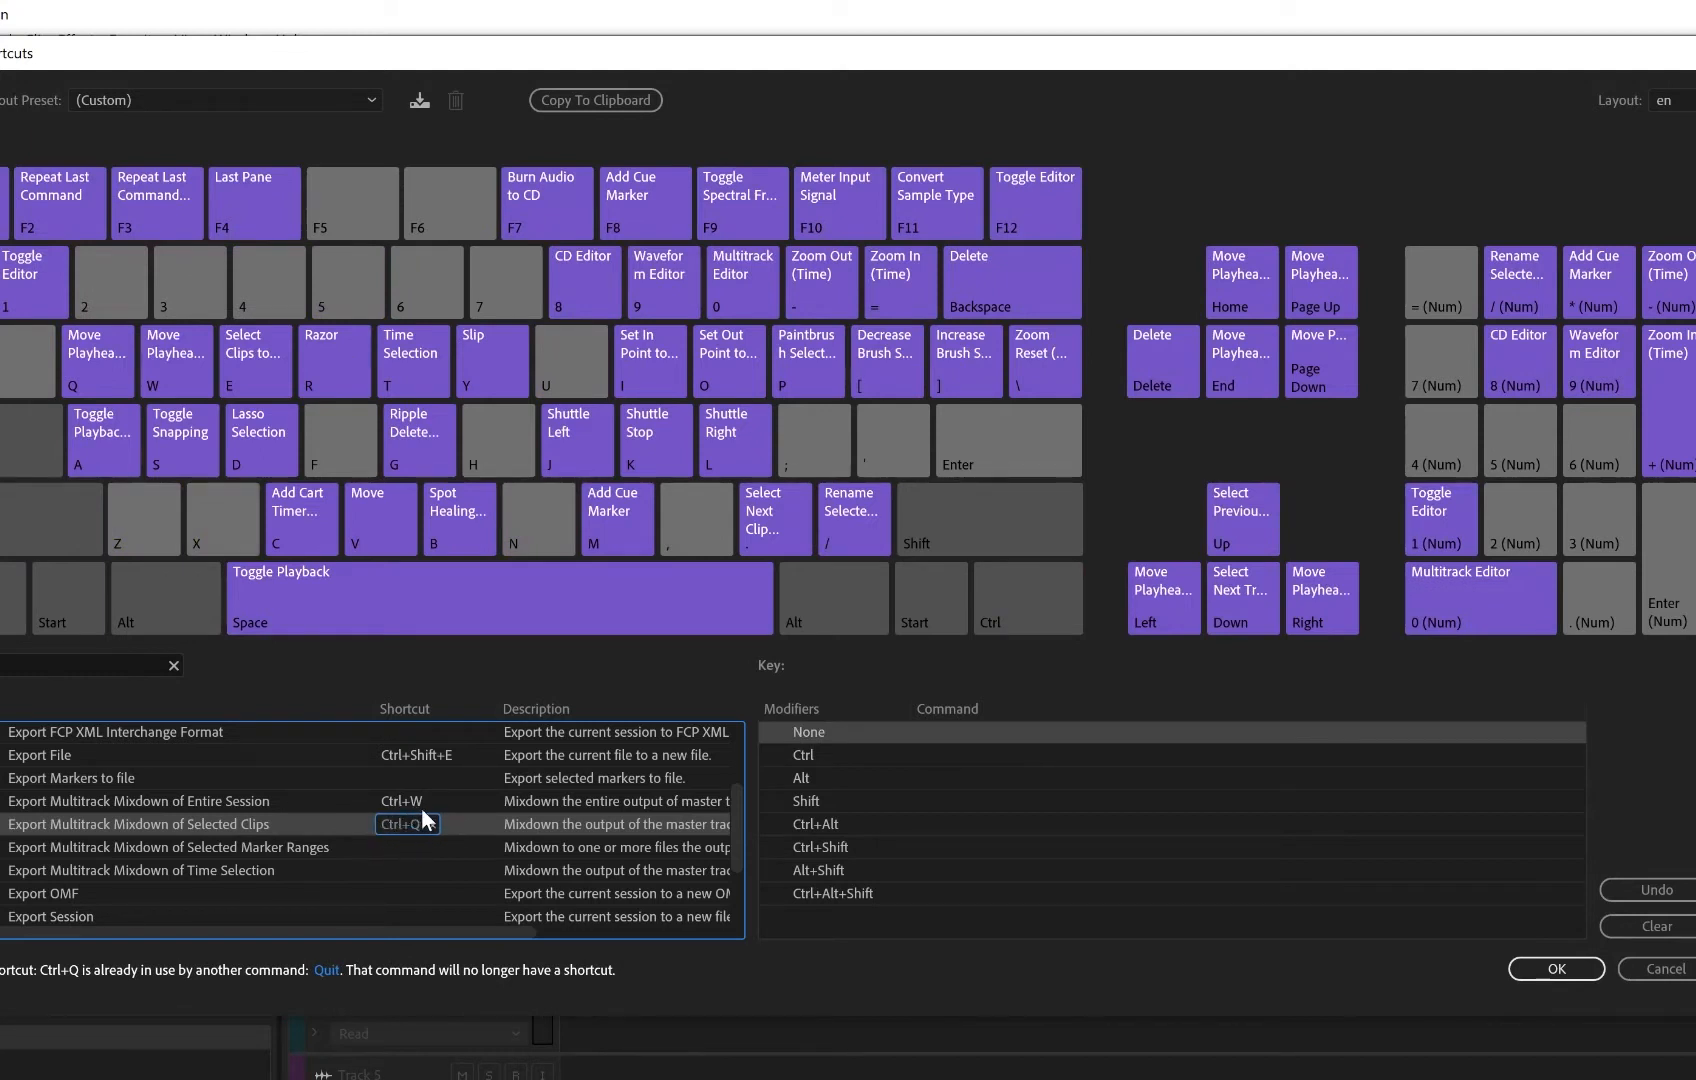
- Search for "hardware", assign Ctrl+H to the Audio Hardware command, and save the shortcut changes
left_click(62, 667)
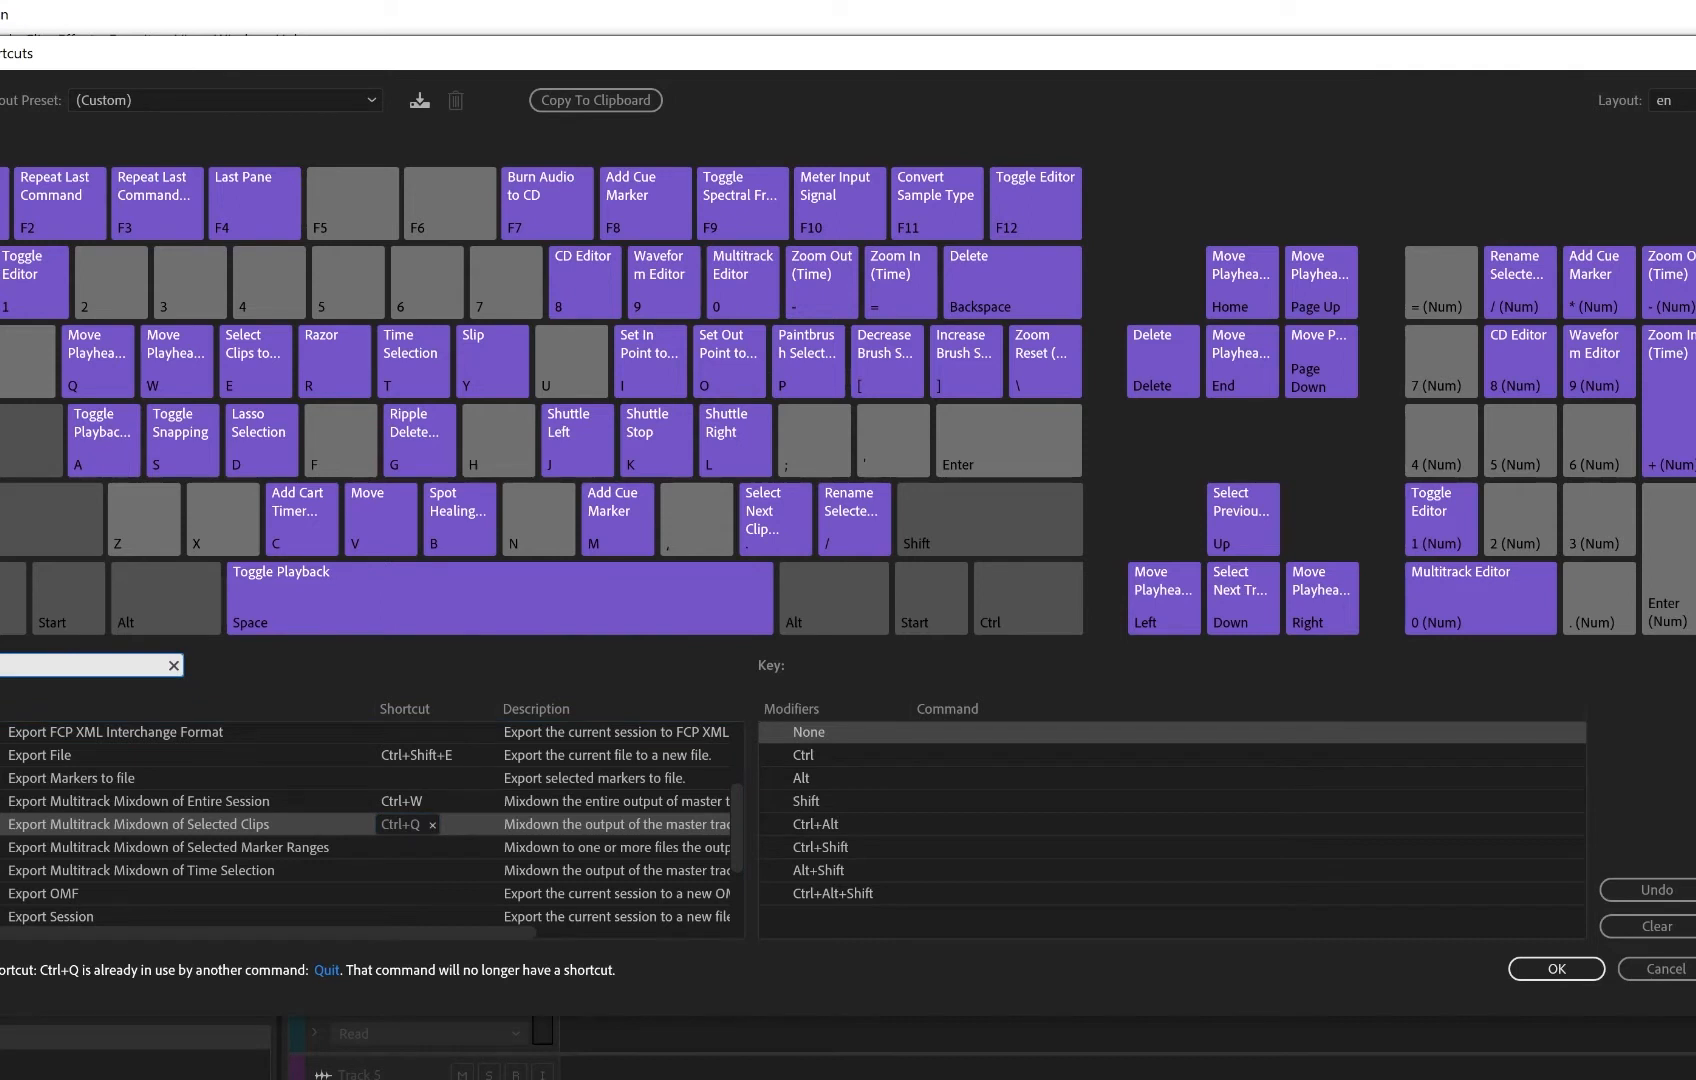
type("hardware")
type("e")
left_click(405, 780)
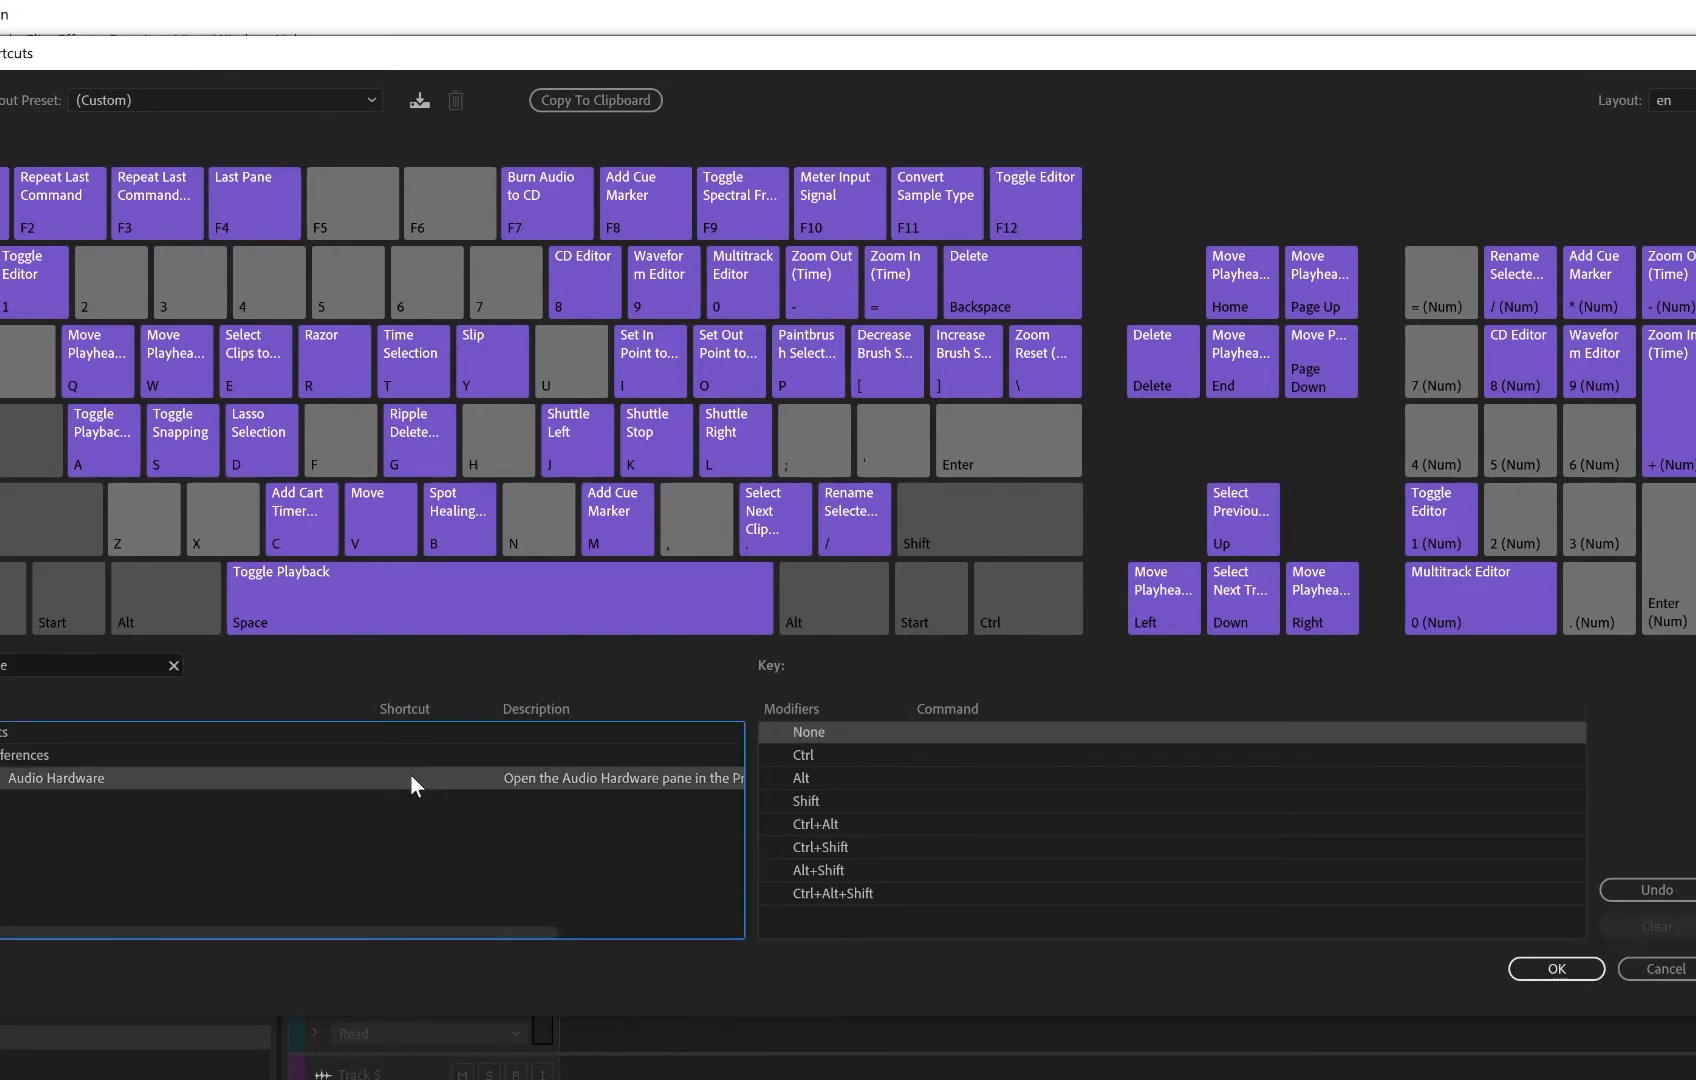
key("ctrl")
key("ctrl+h")
left_click(1556, 969)
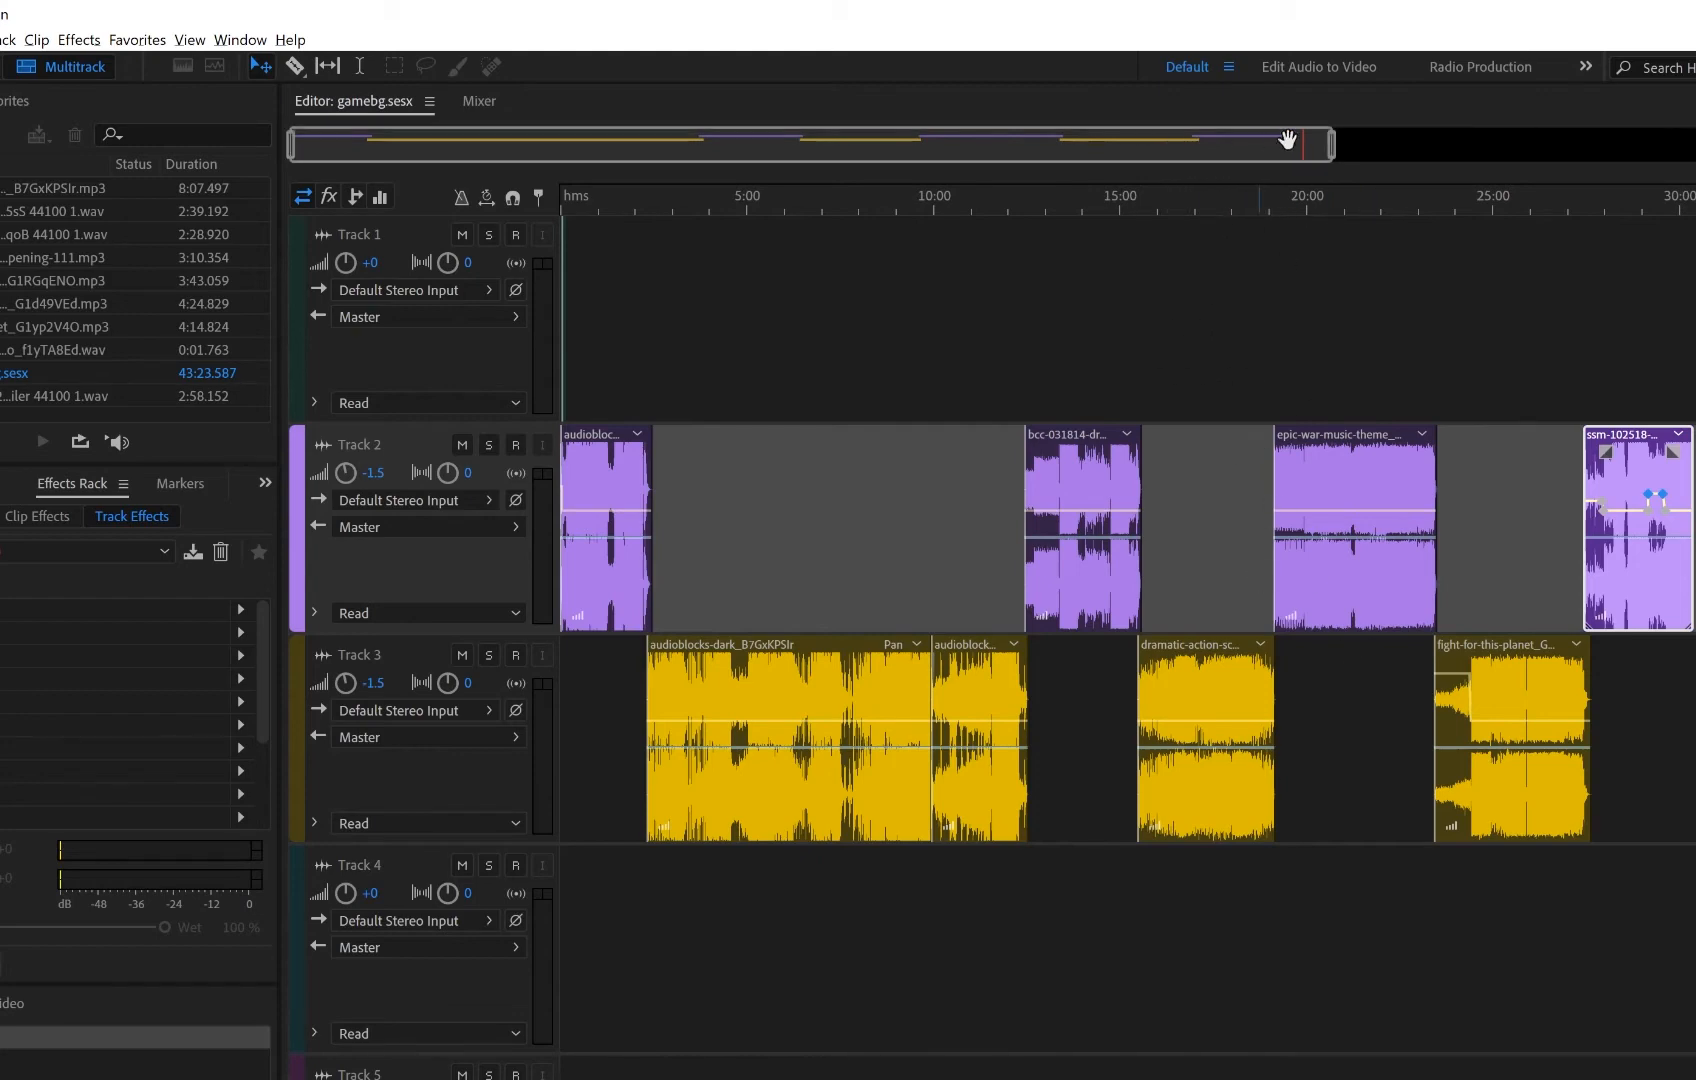
- Ripple delete the two gaps between the last three clips on Track 2
left_click_drag(1333, 150, 1494, 150)
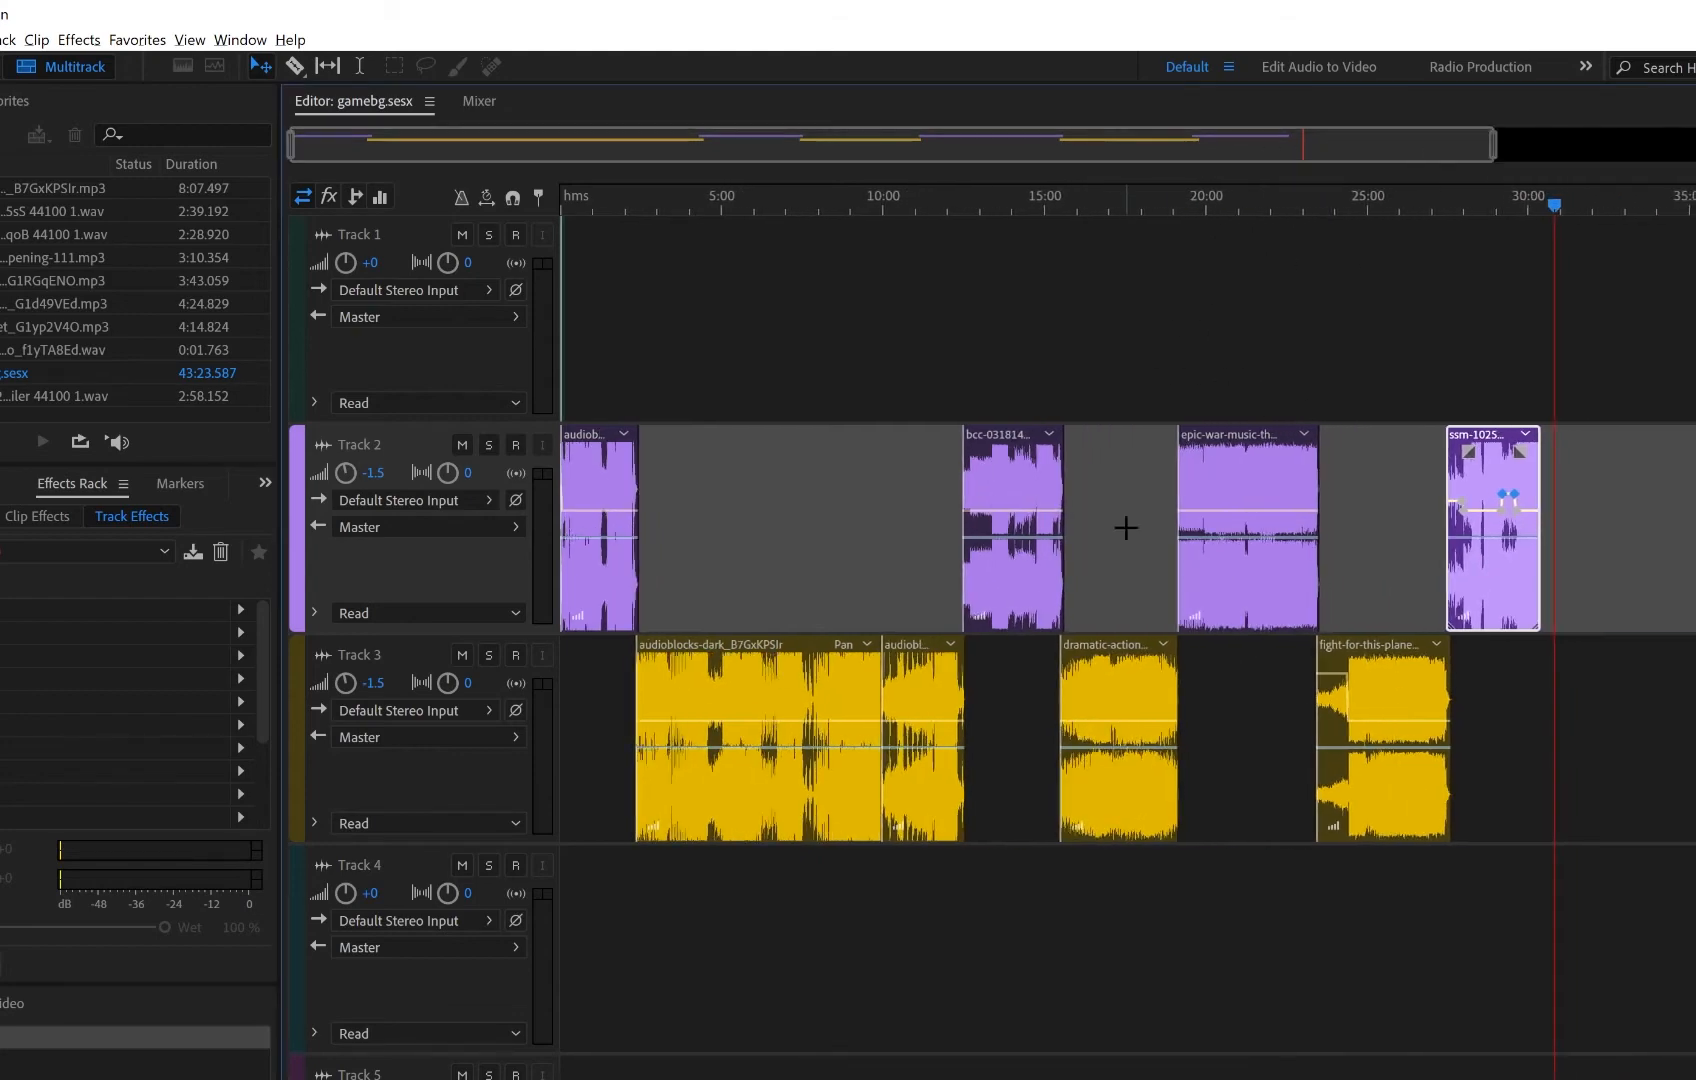
left_click(1106, 201)
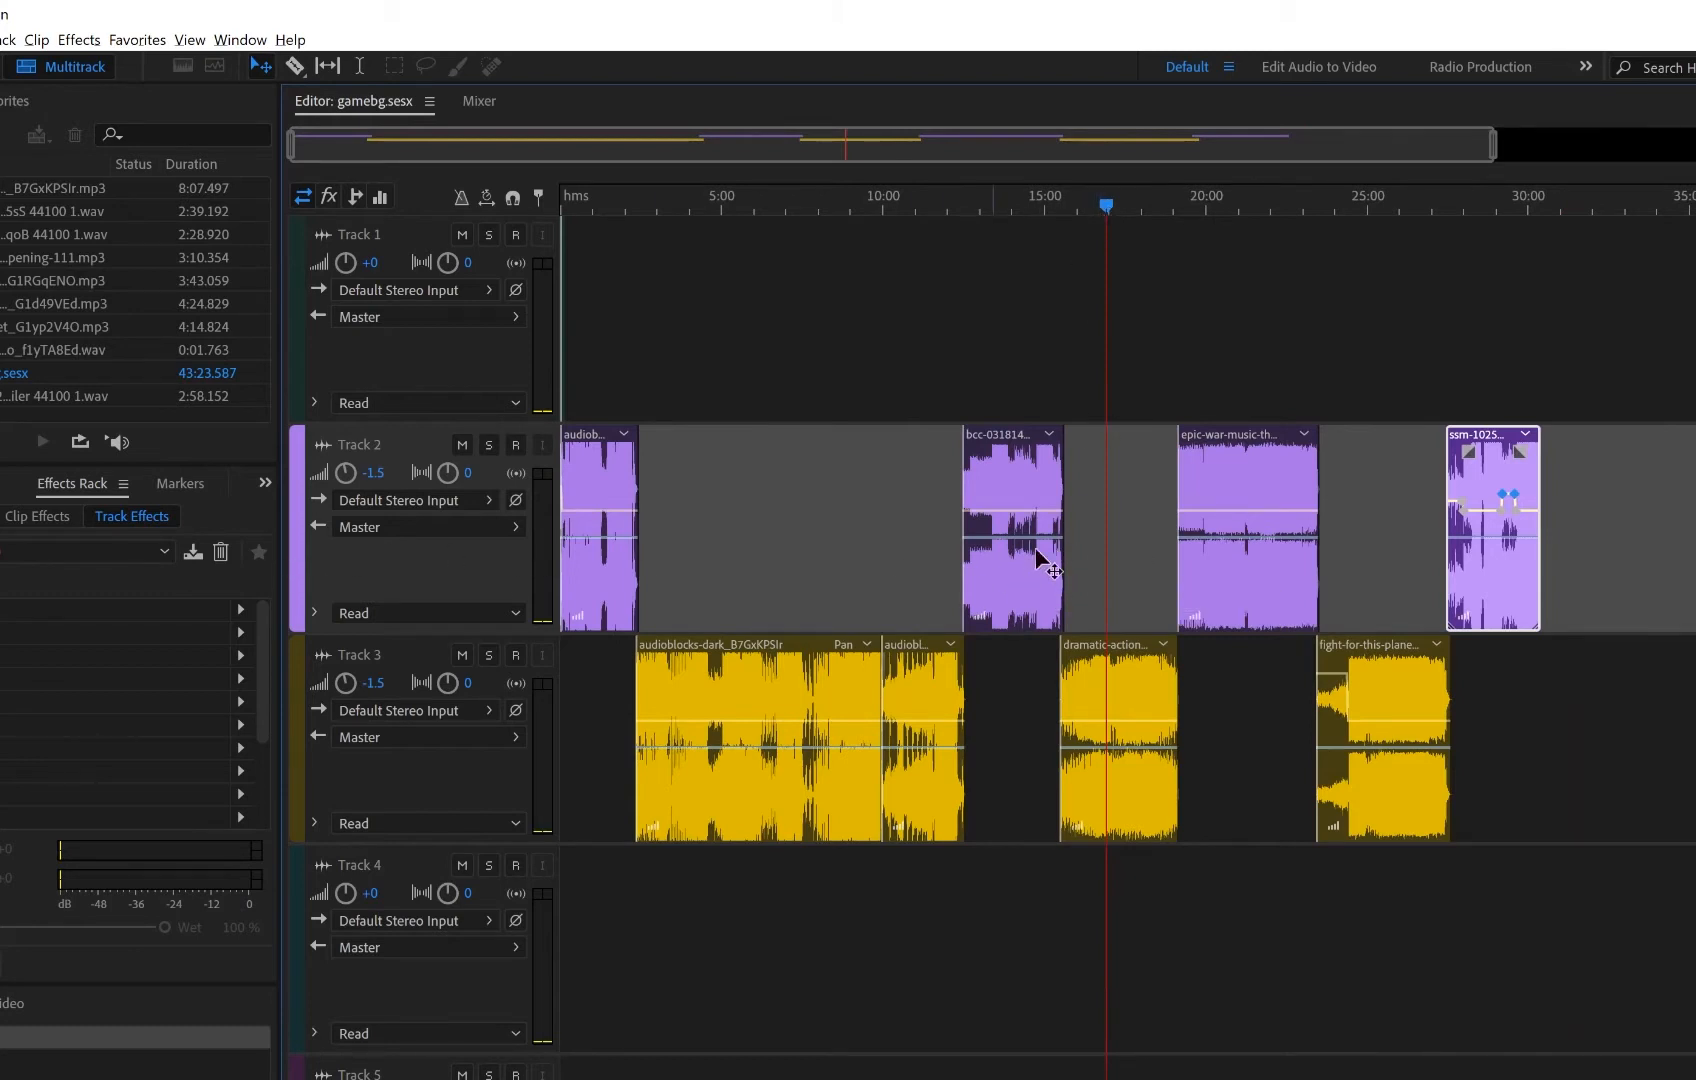
left_click(1107, 577)
key("Delete")
left_click(1280, 209)
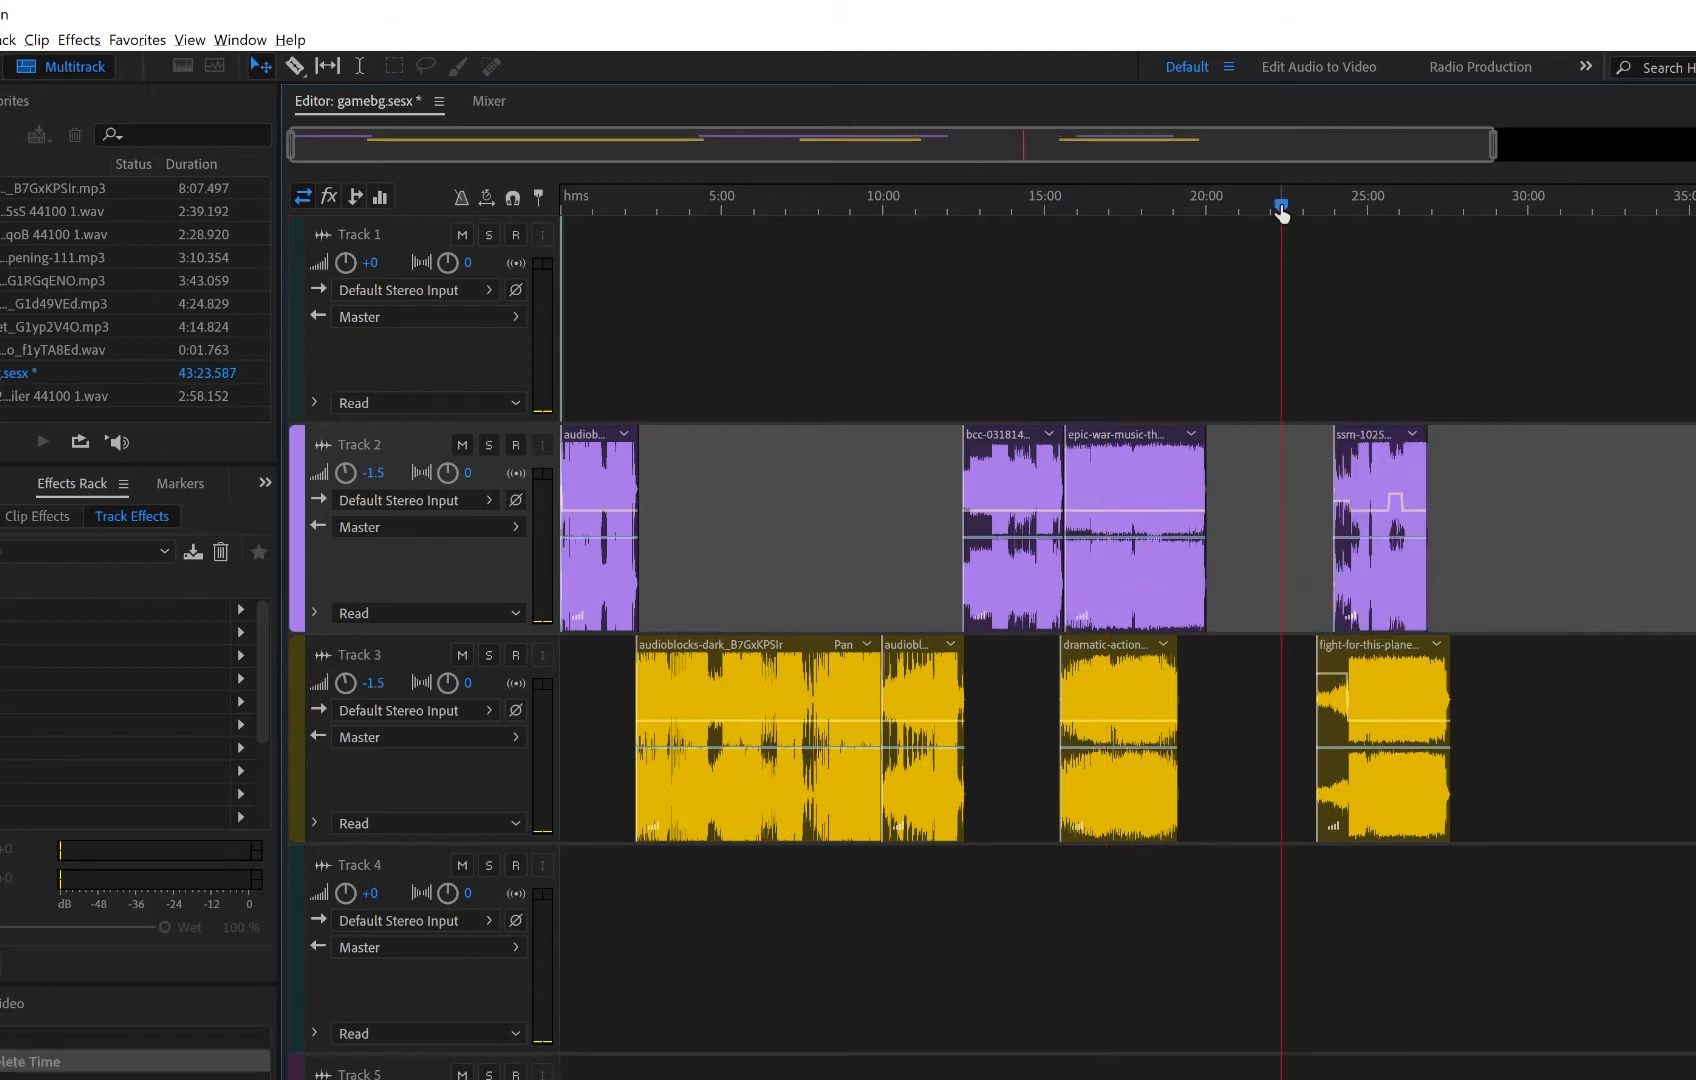
key("shift+Delete")
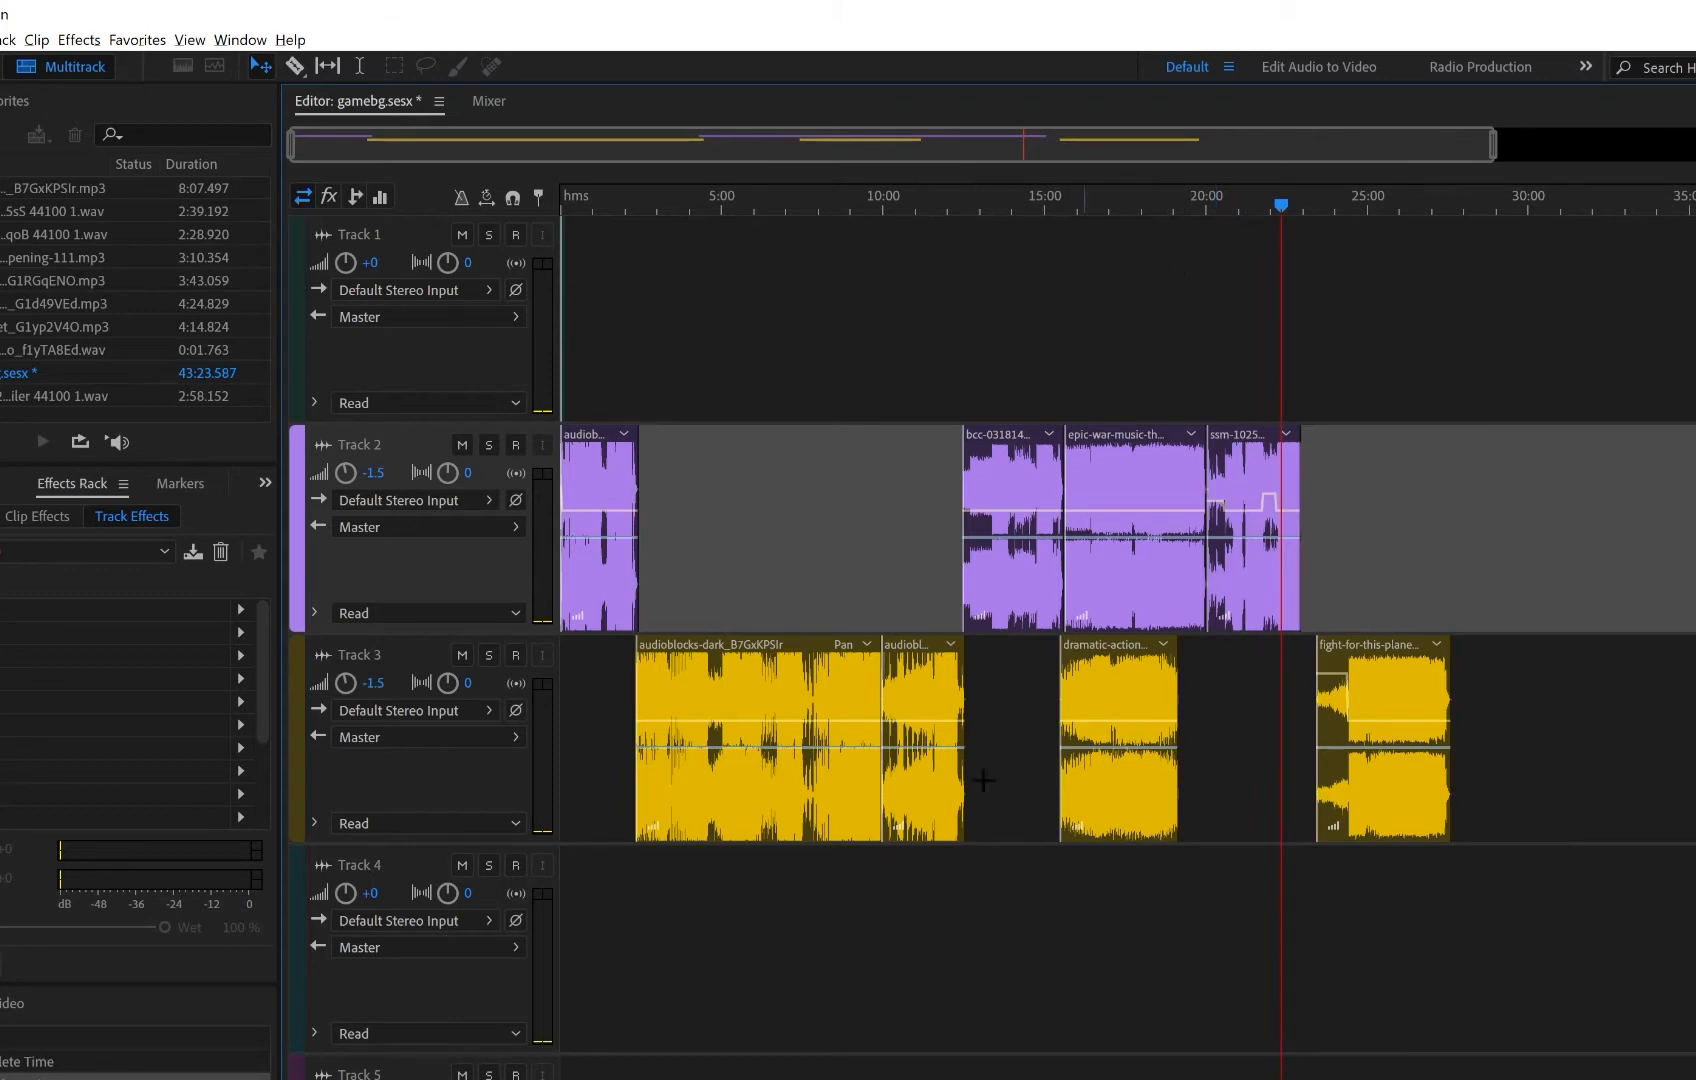
- Undo both gap deletions on Track 2
key("ctrl+z")
key("ctrl+z")
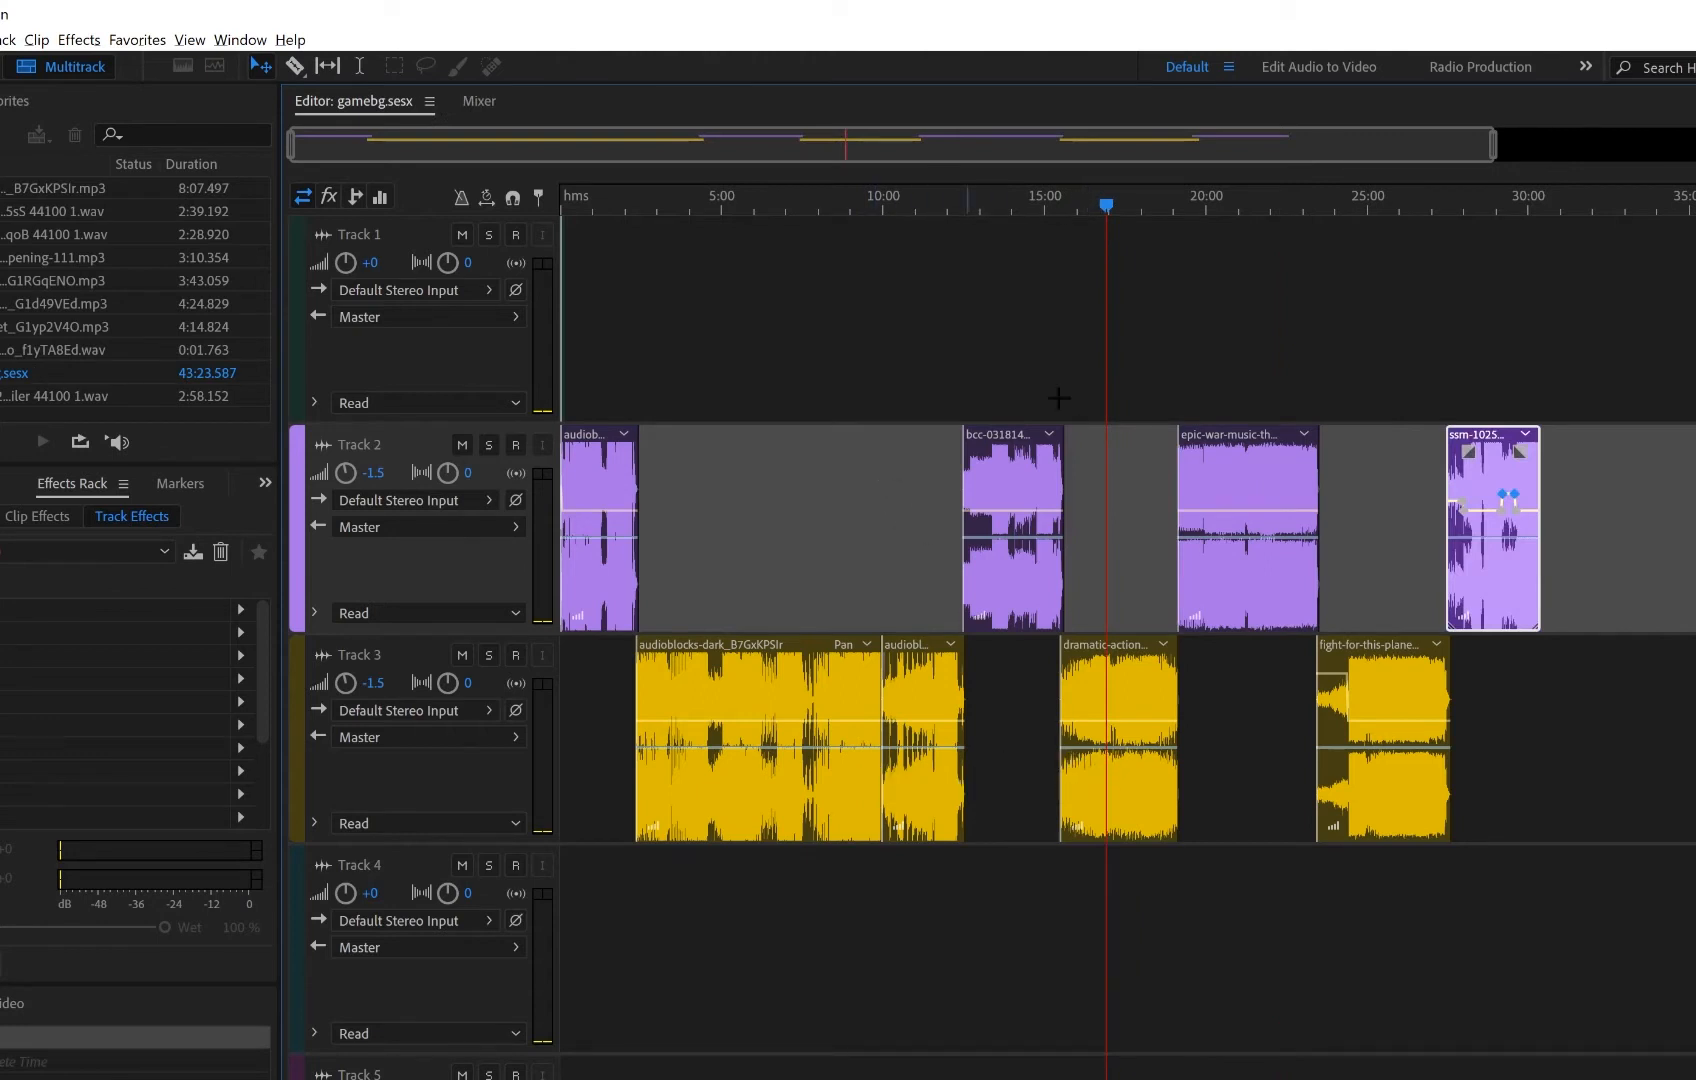
left_click(1019, 201)
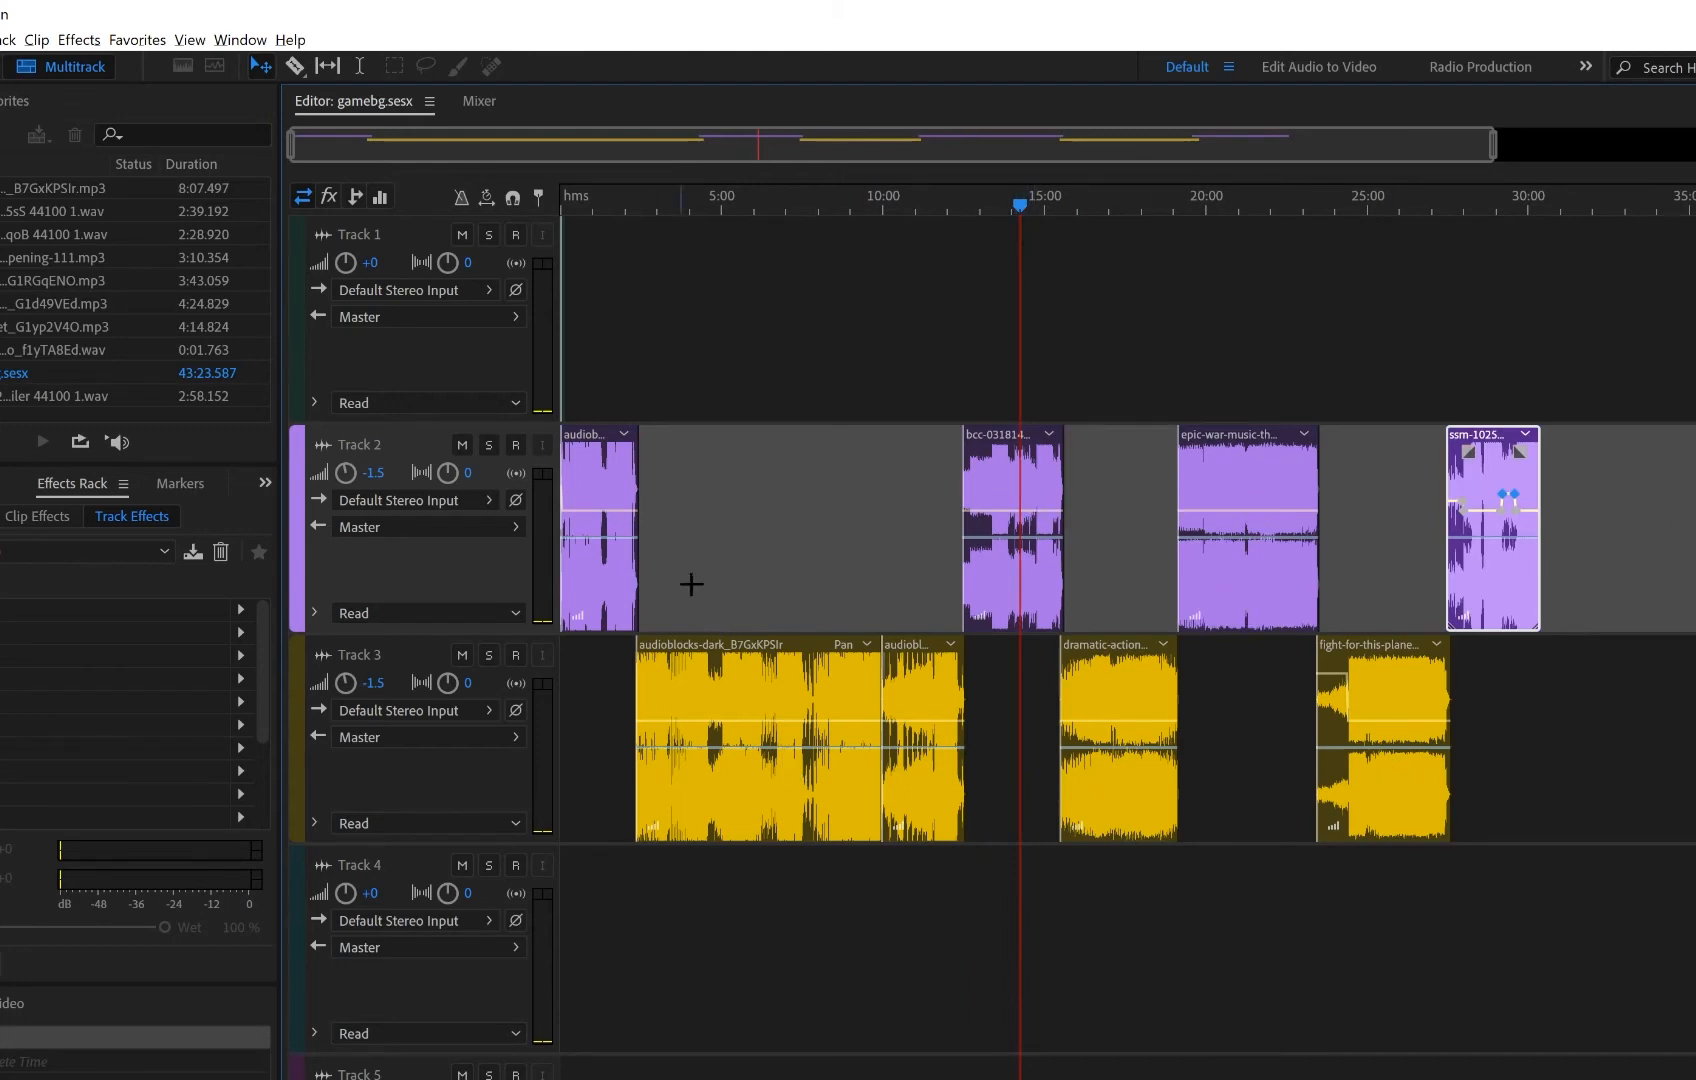
- Split the audioblocks-dark clip on Track 3 with the Razor at about 3:30 and 3:34
scroll(669, 205, "up", 10)
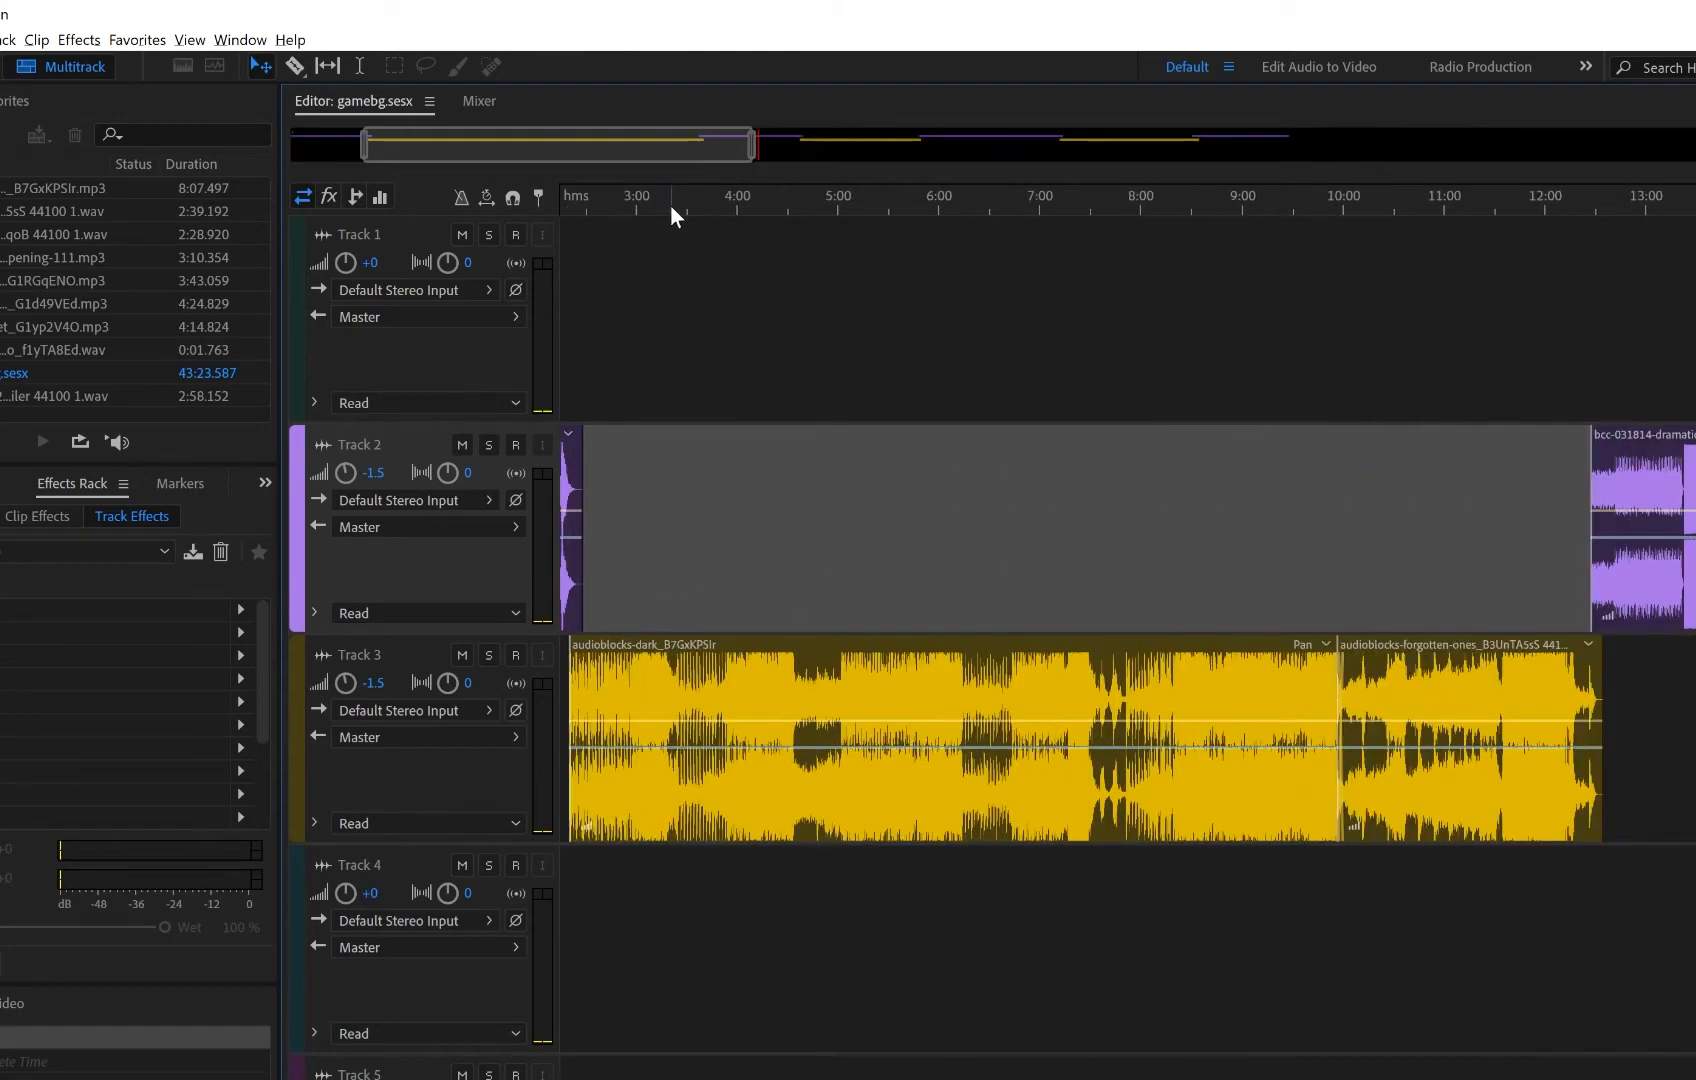
scroll(708, 208, "up", 4)
left_click_drag(727, 206, 762, 214)
key("r")
left_click(753, 835)
left_click(914, 812)
- Delete the short segment between the two cuts on Track 3, leaving its gap open
key("v")
left_click(843, 824)
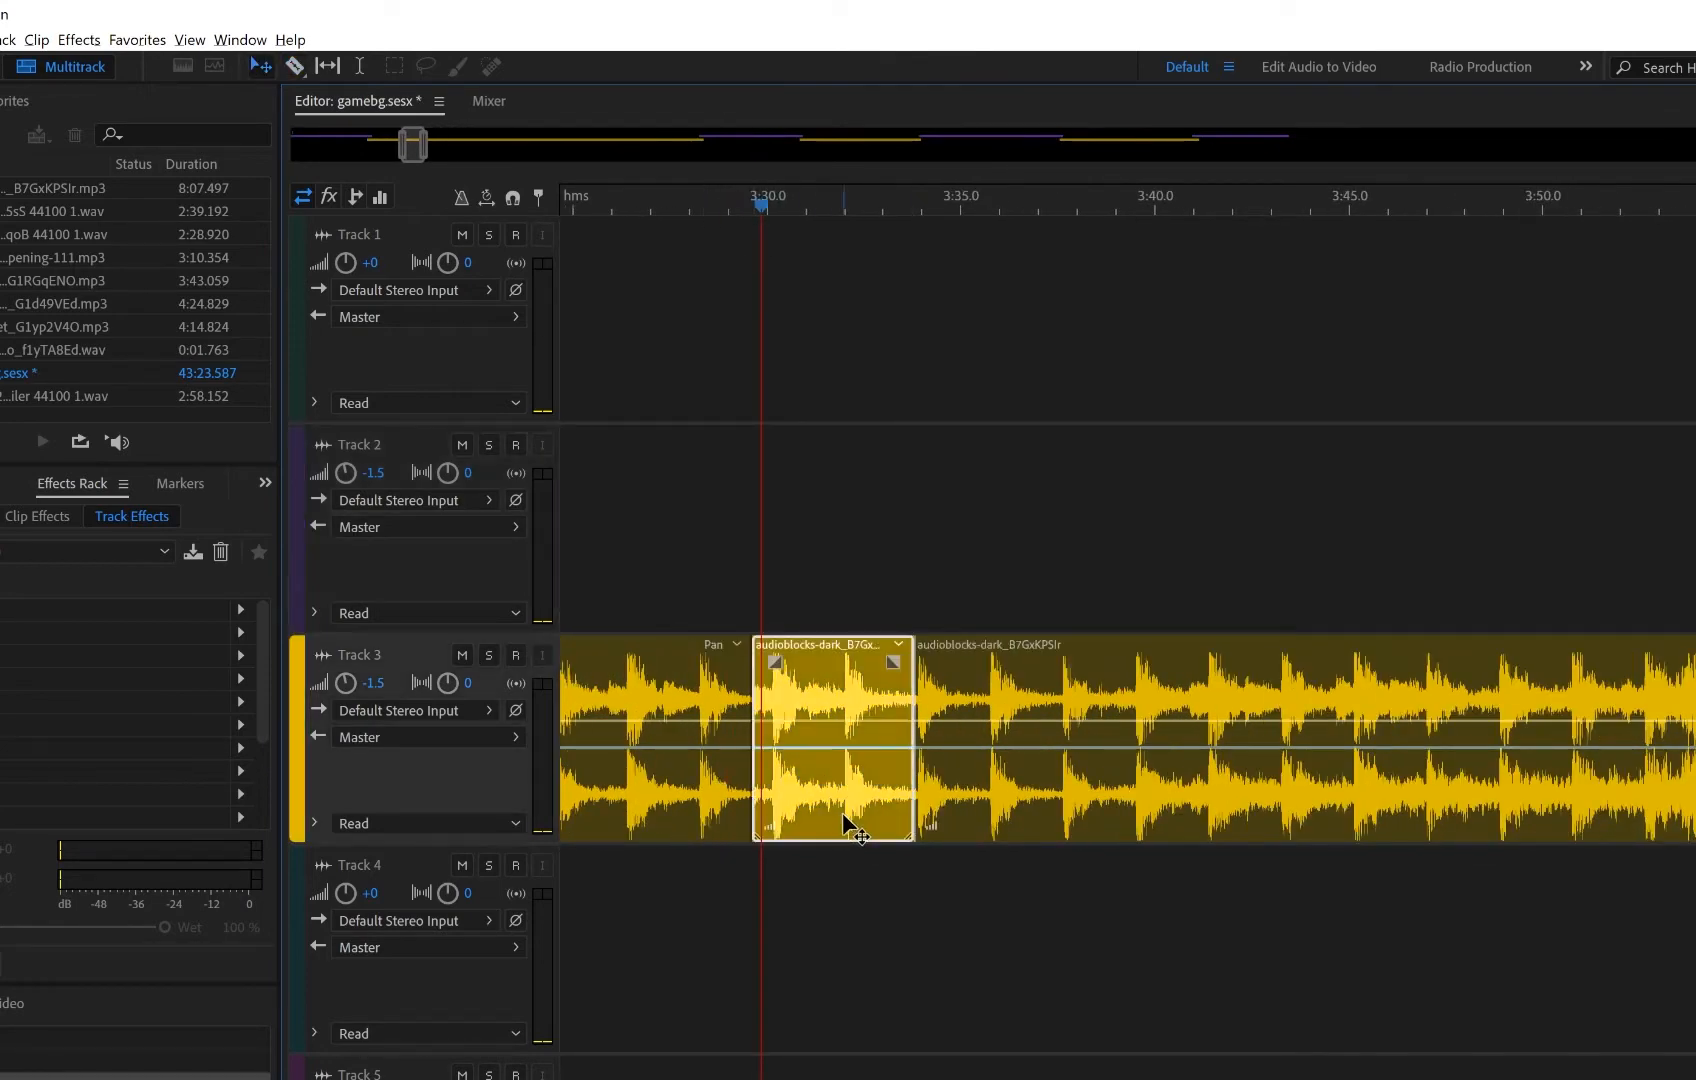
key("Delete")
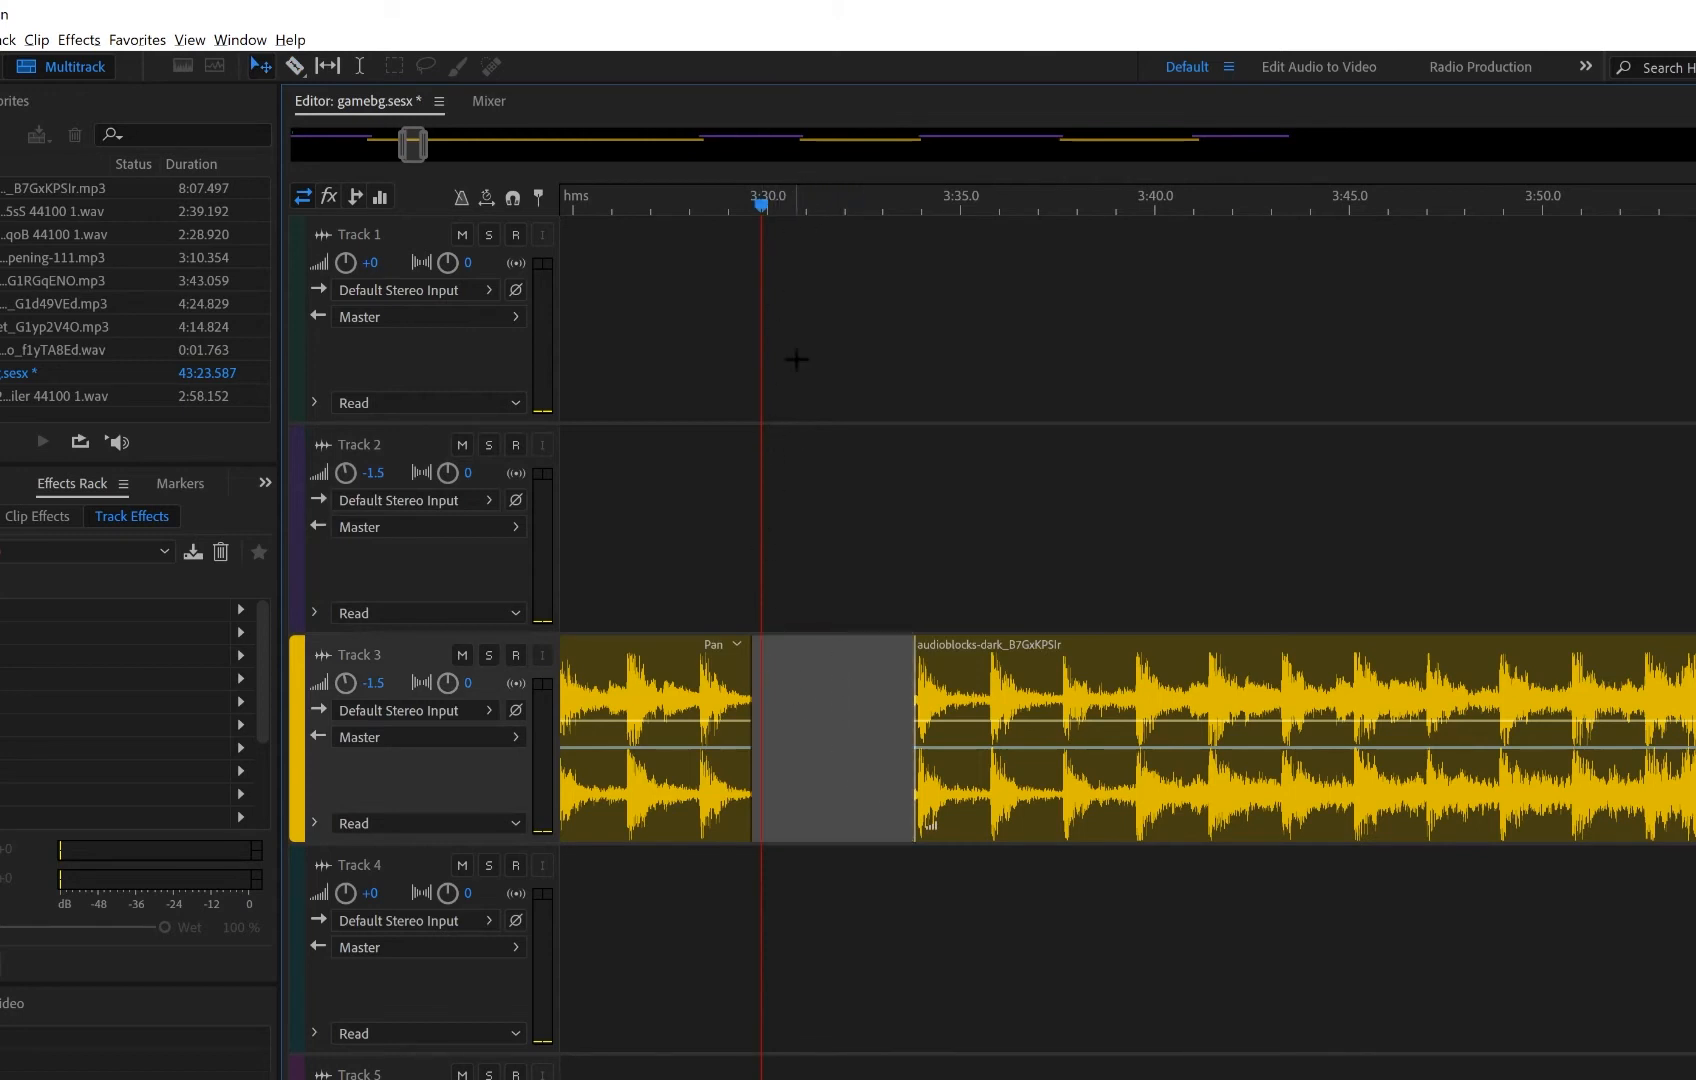
- Place the playhead at about 3:40 and select all clips from there to the end of the session on Tracks 2 and 3
scroll(798, 200, "down", 3)
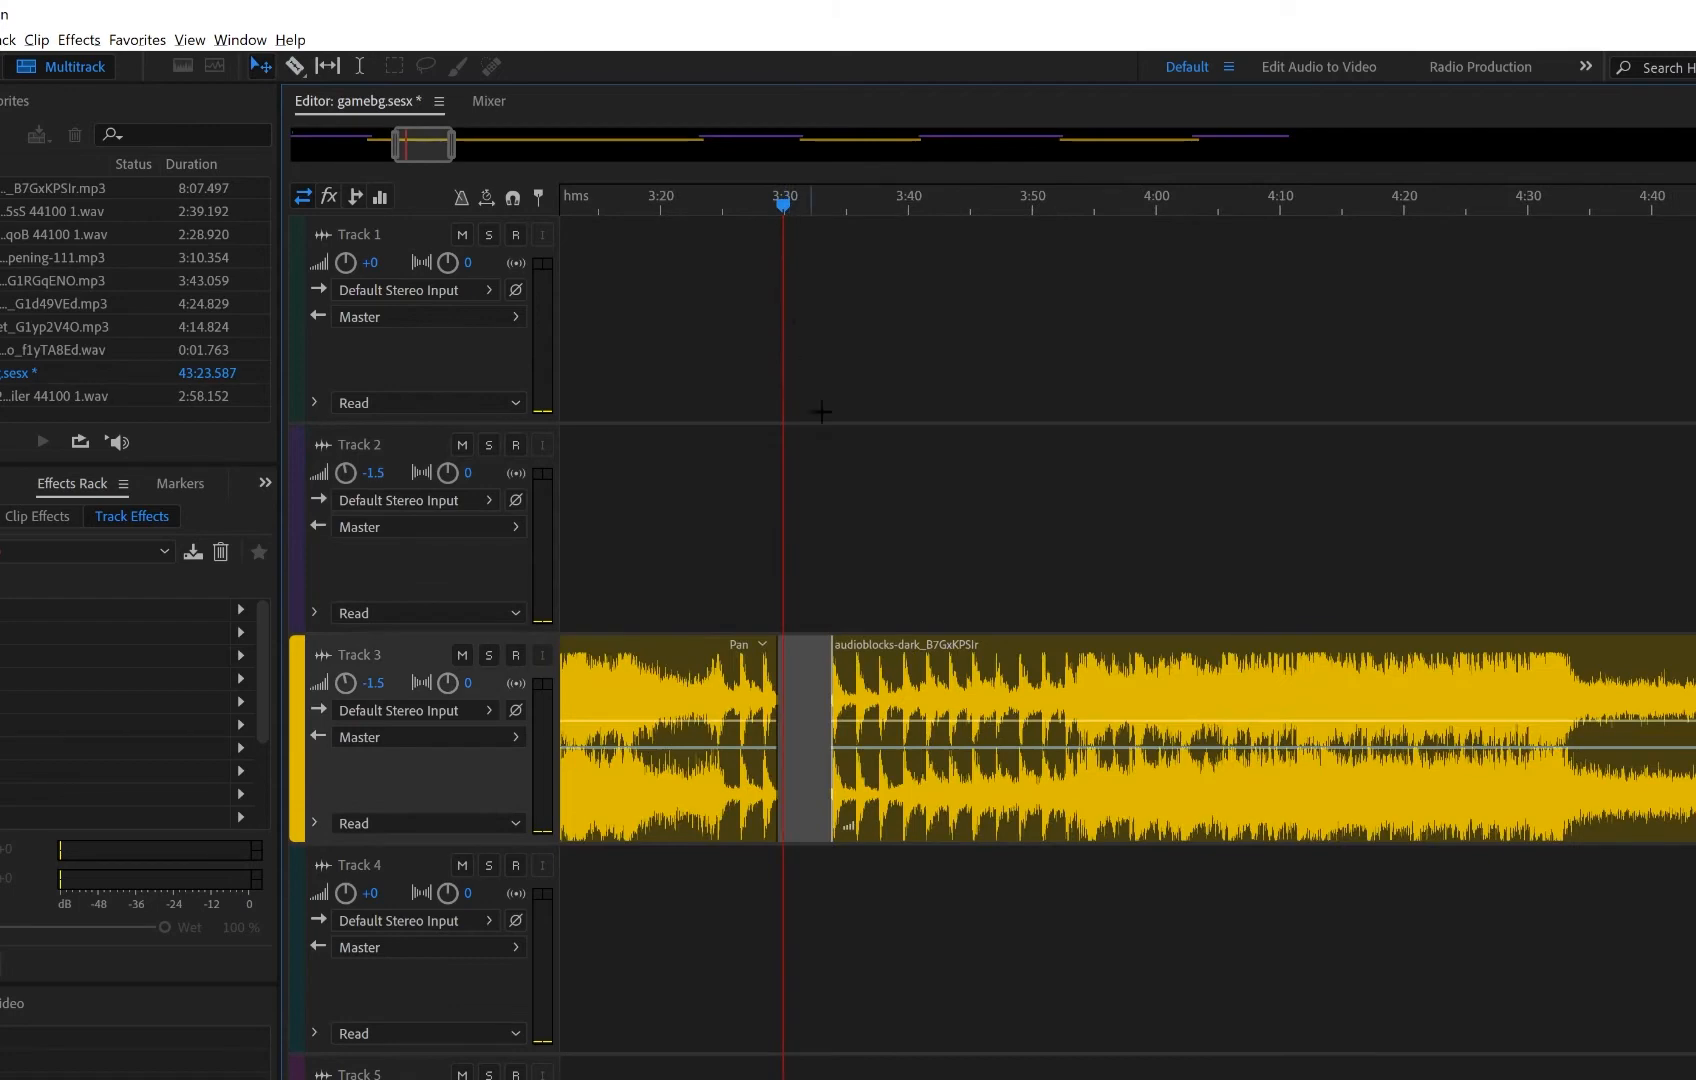
scroll(859, 265, "down", 3)
scroll(1014, 372, "down", 1)
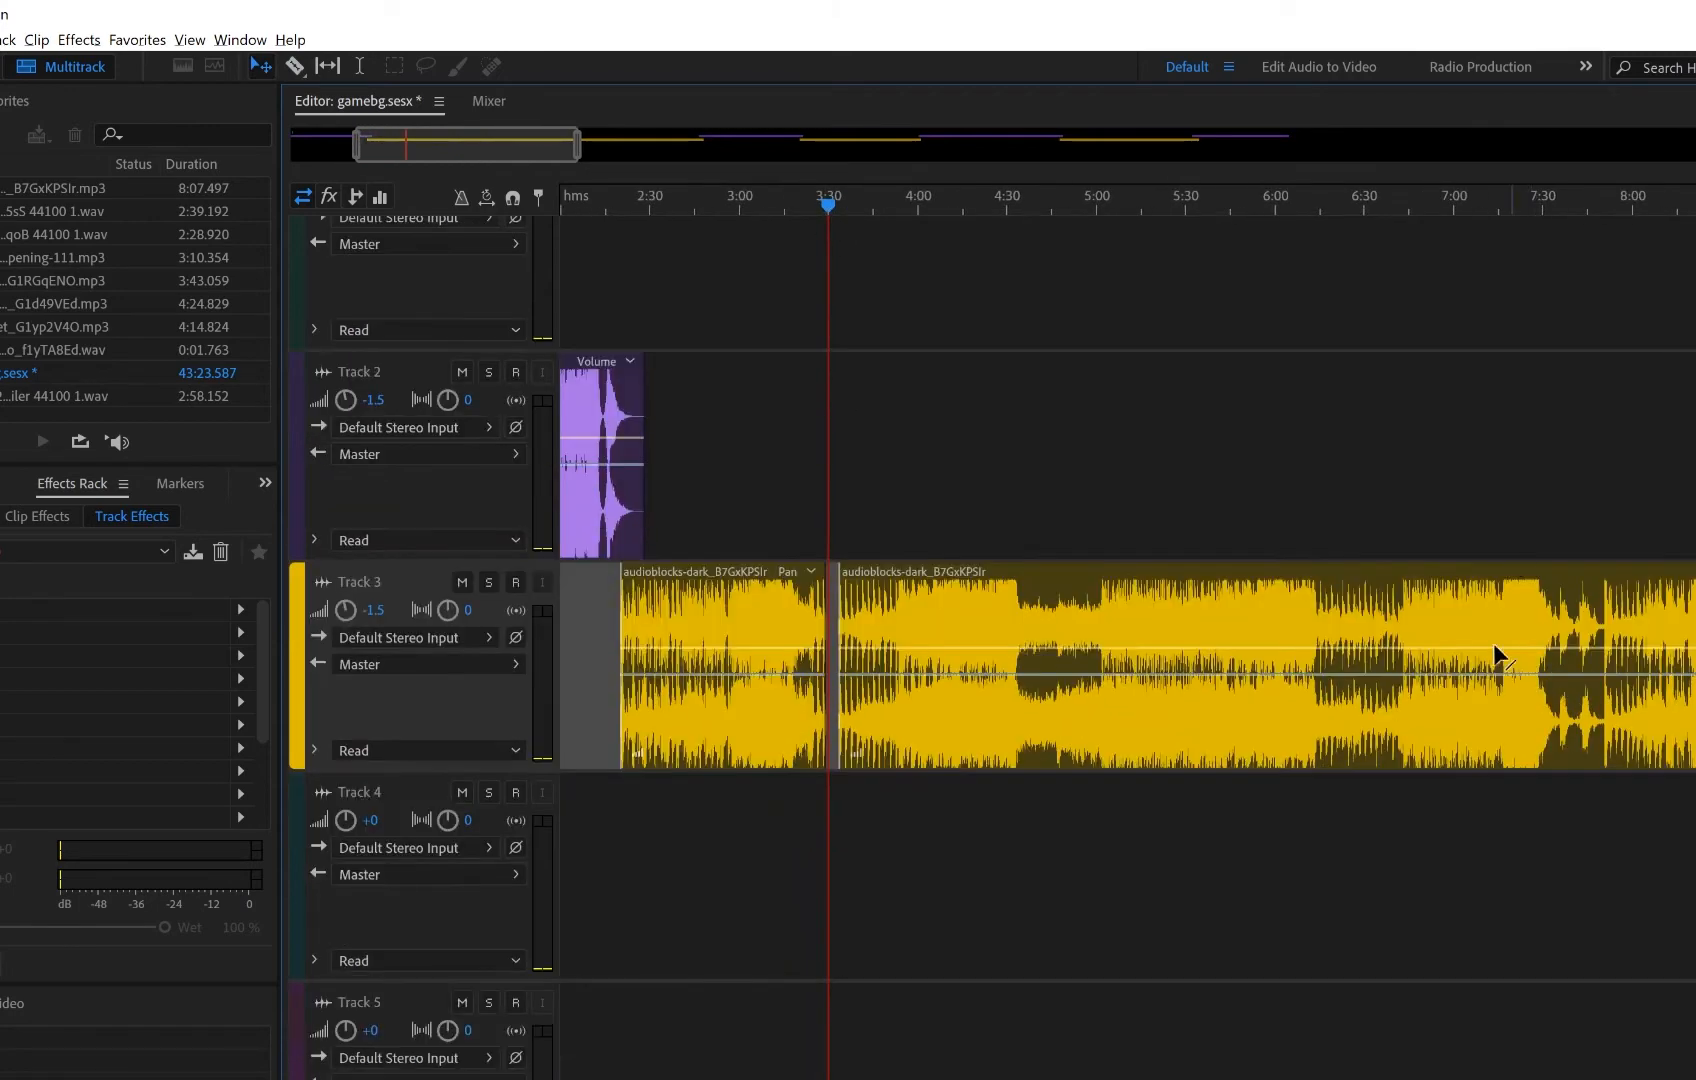
scroll(946, 205, "down", 3)
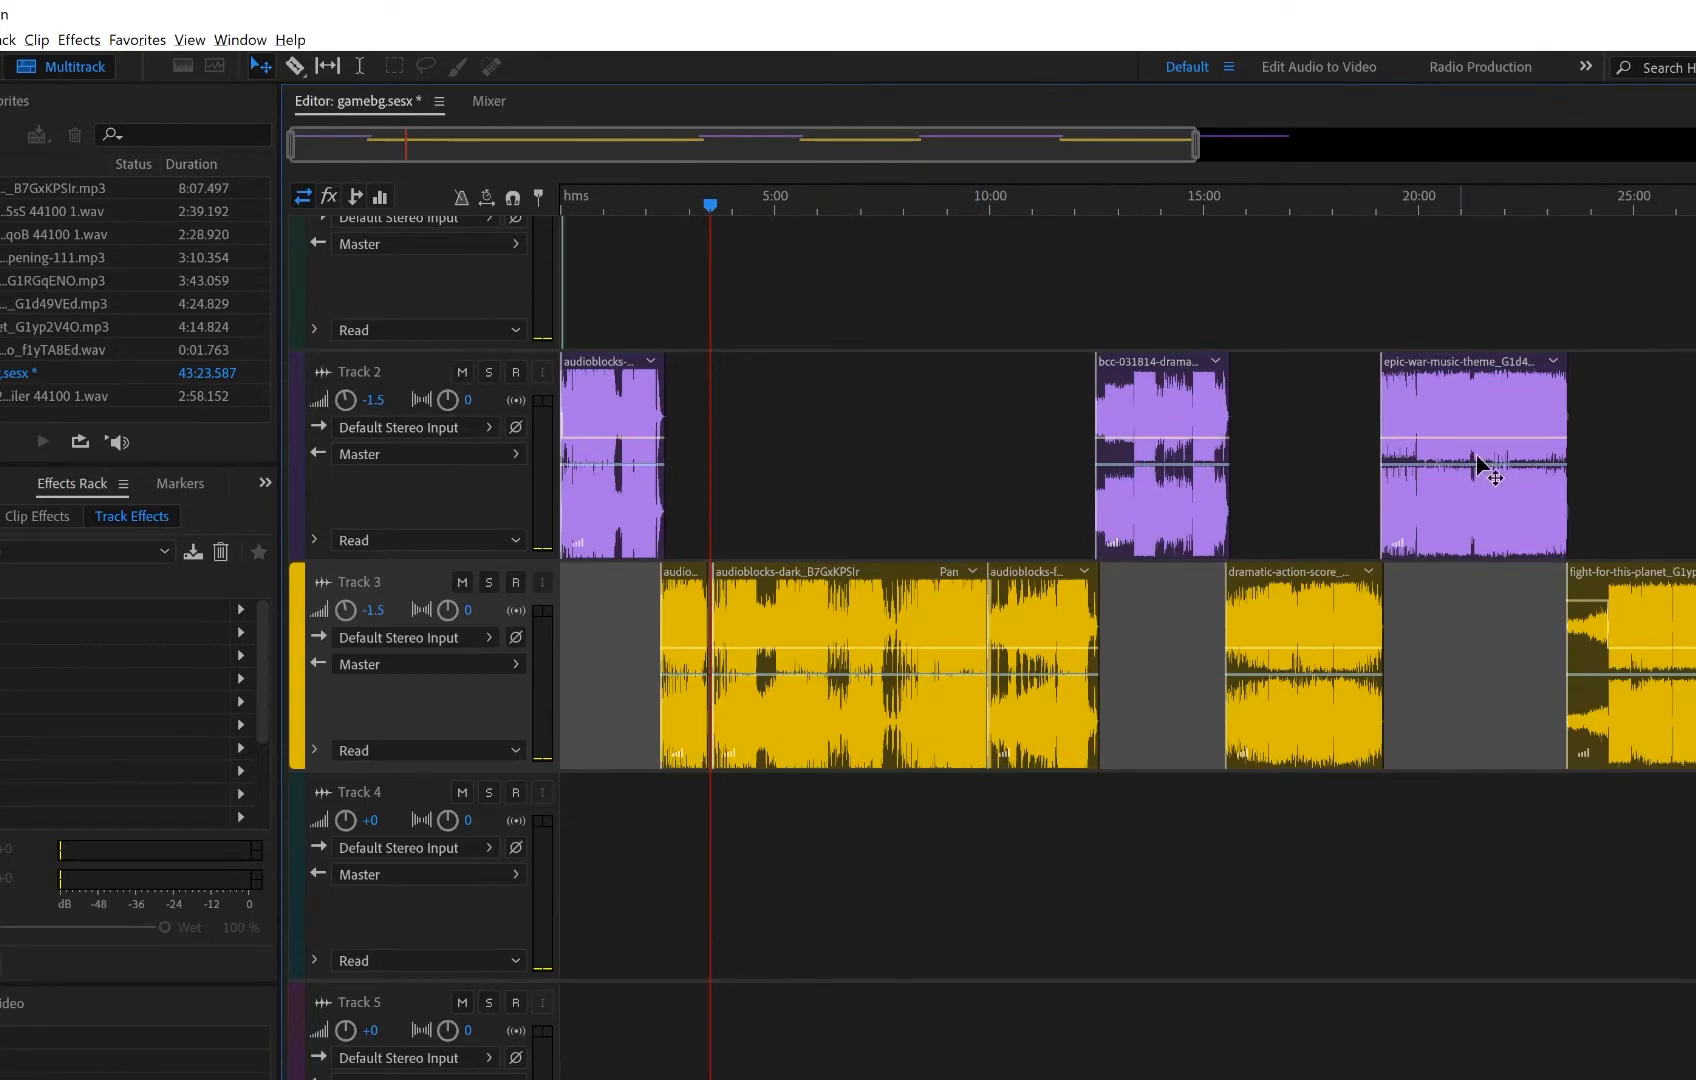
scroll(708, 191, "up", 8)
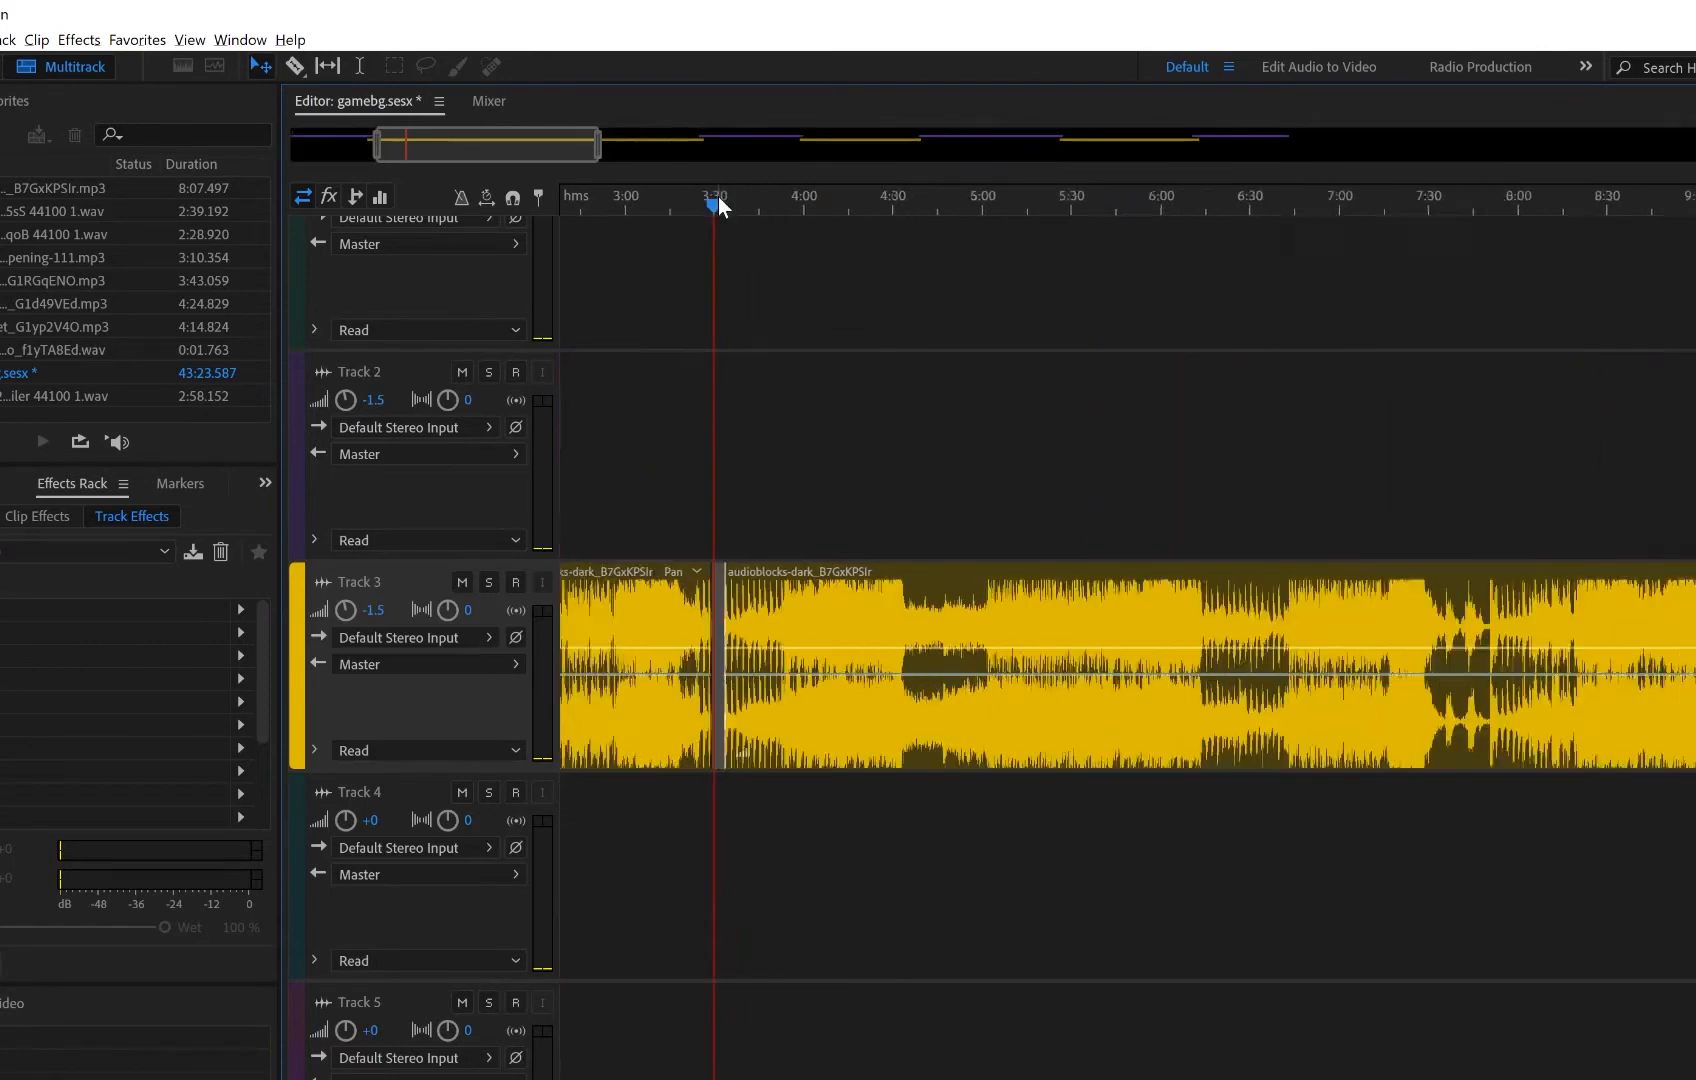
left_click(803, 260)
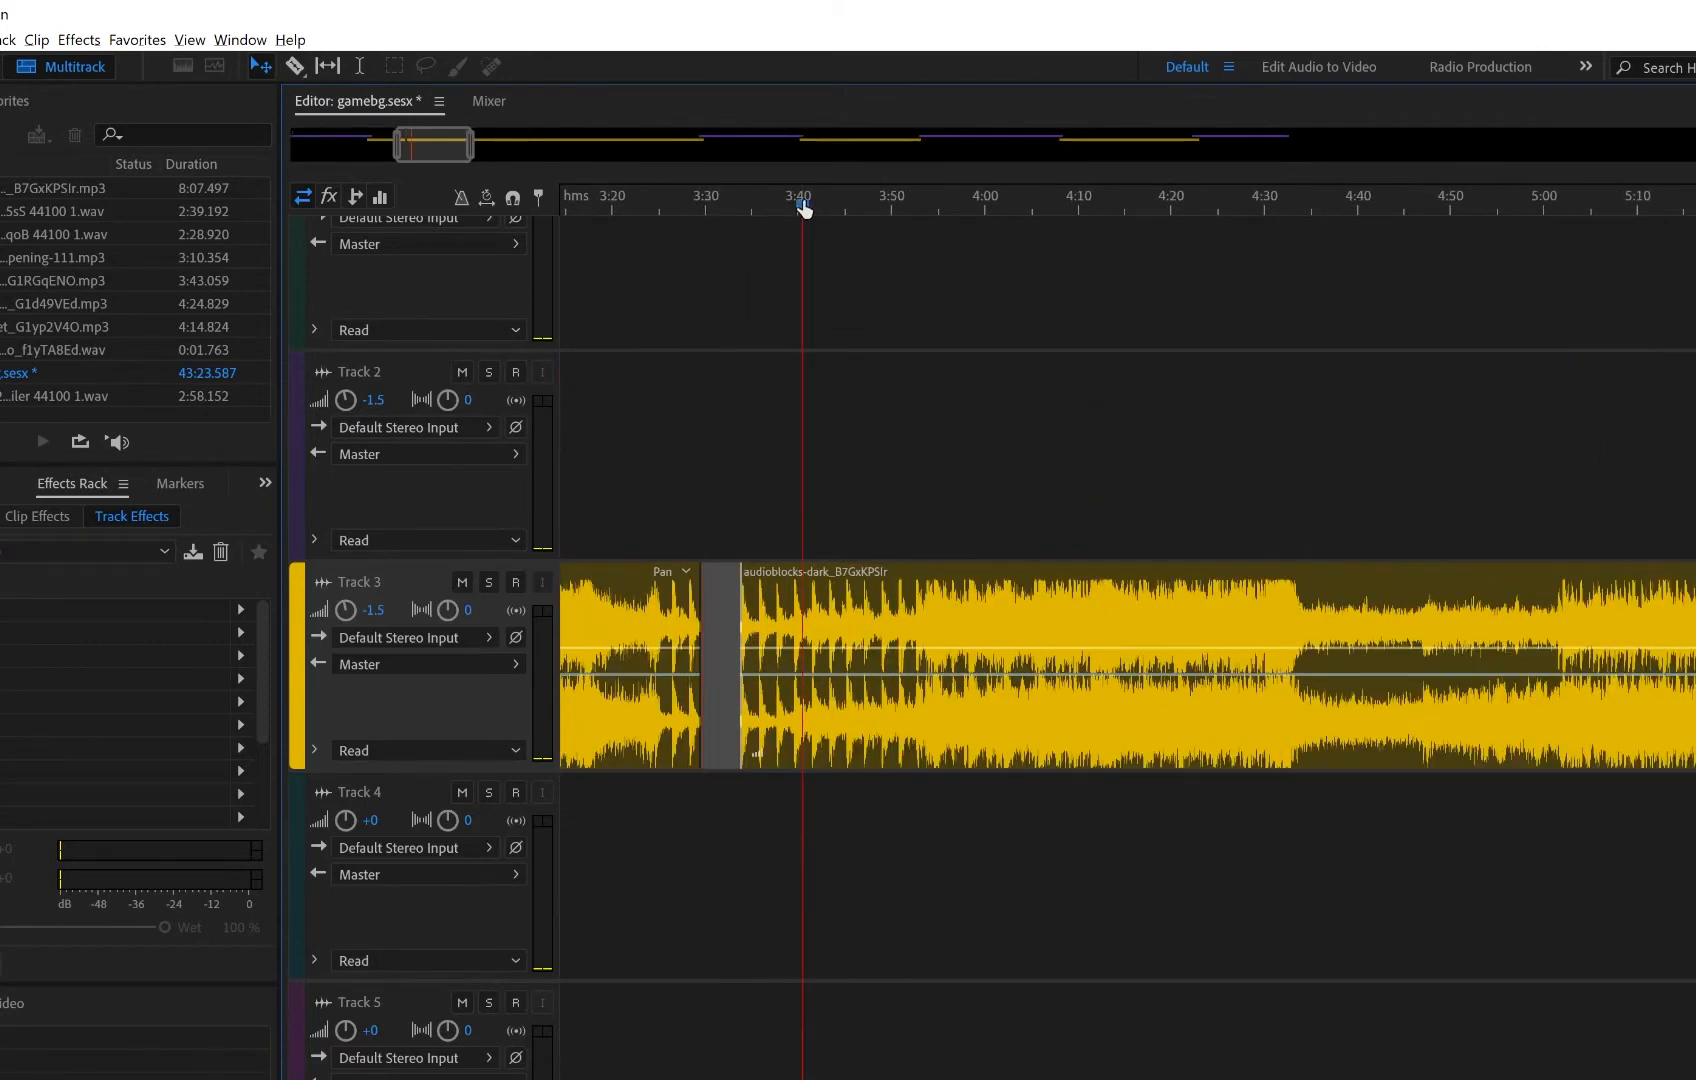
key("ctrl+k")
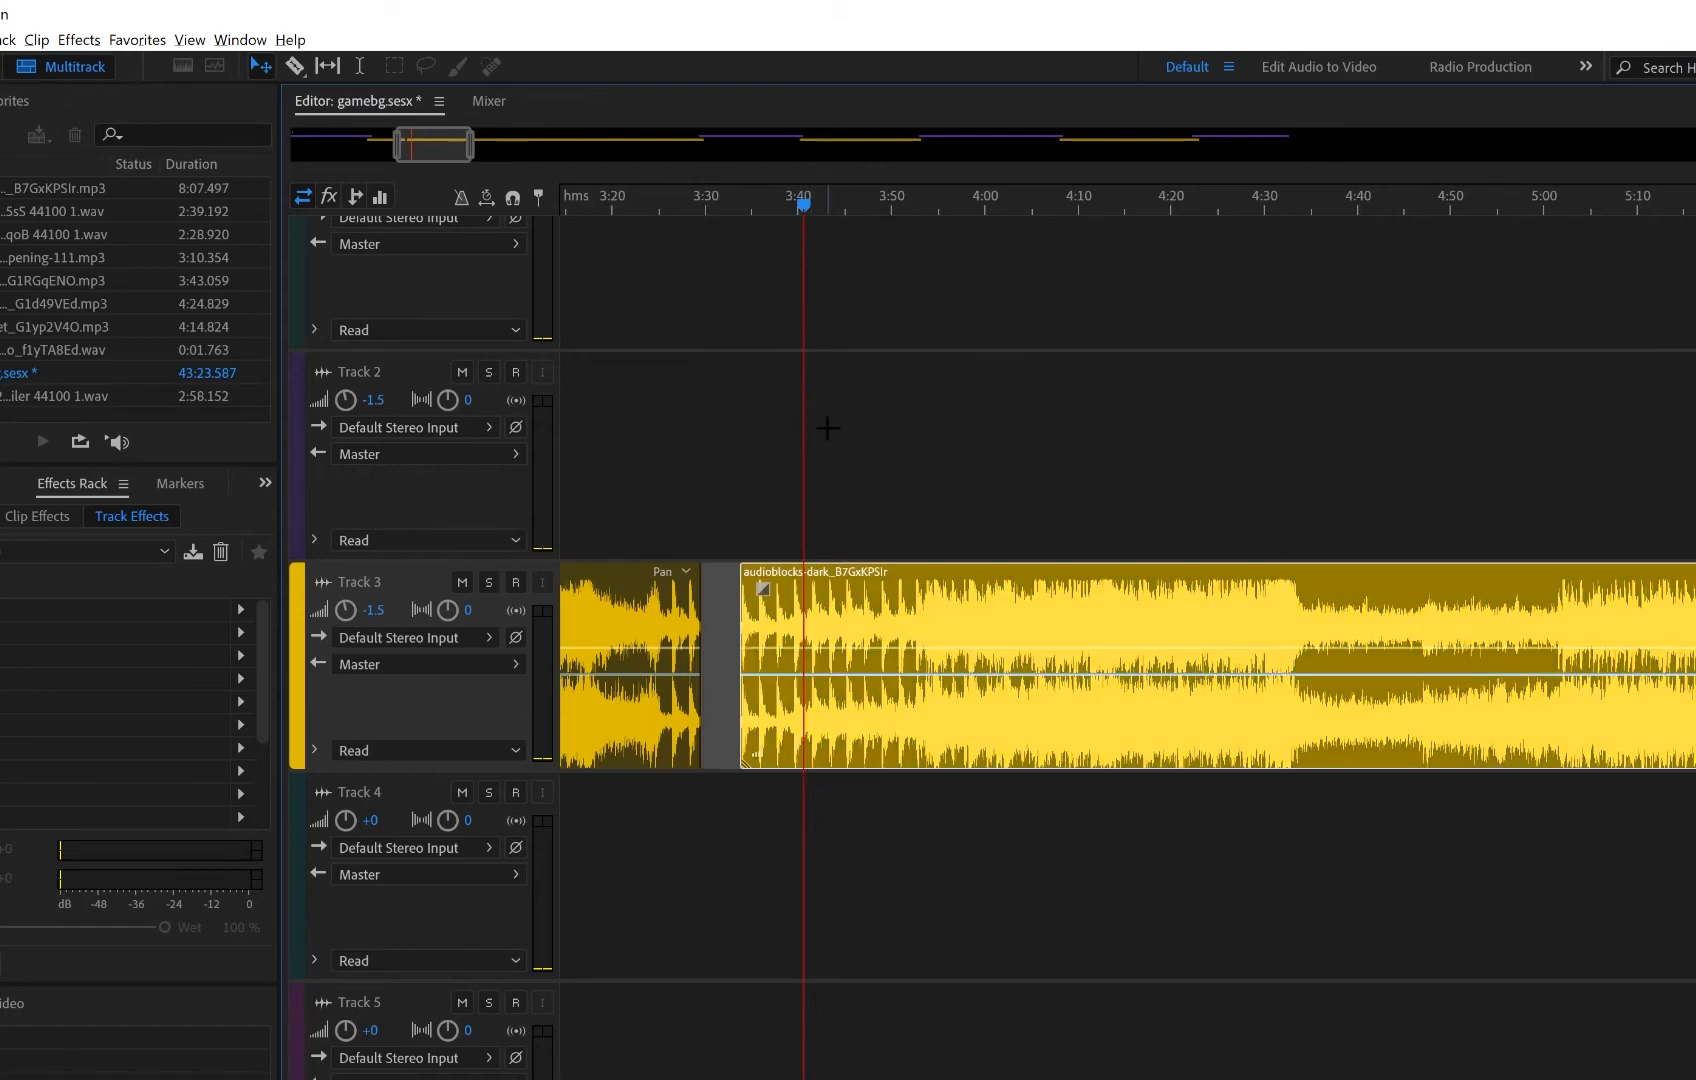
scroll(838, 205, "down", 10)
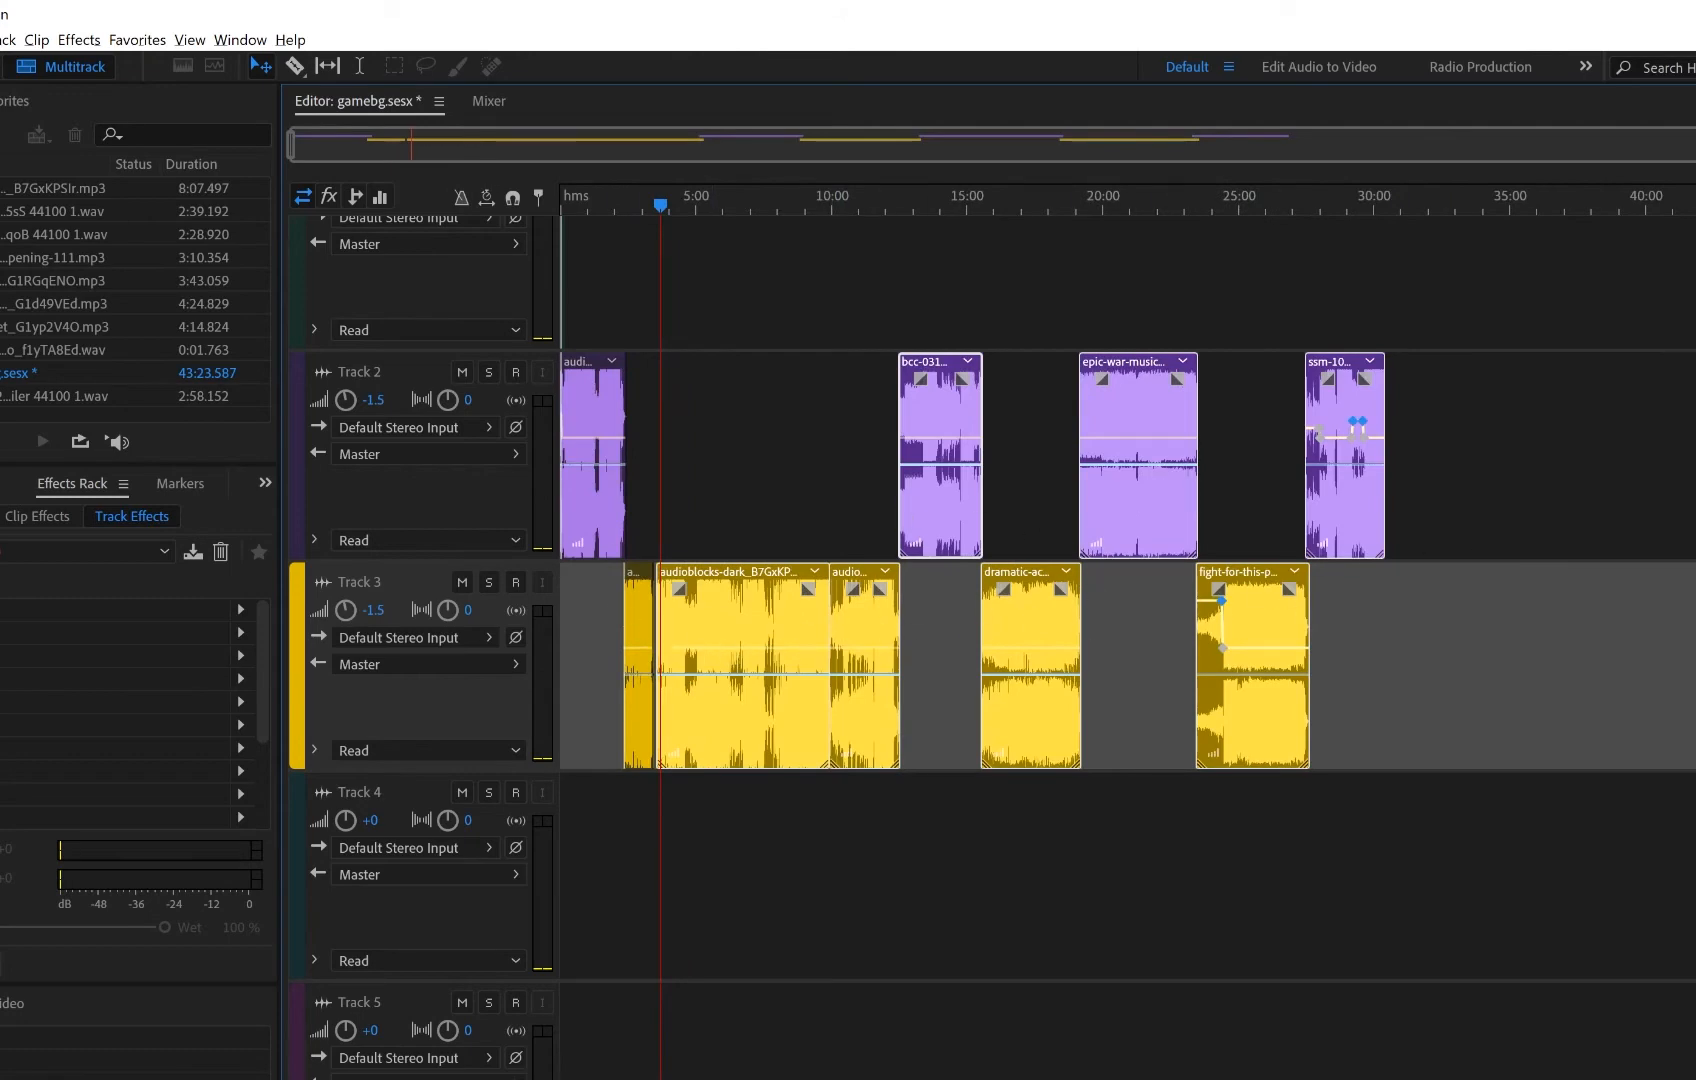
- Move all the selected clips down by one track
scroll(685, 250, "up", 5)
scroll(628, 197, "up", 2)
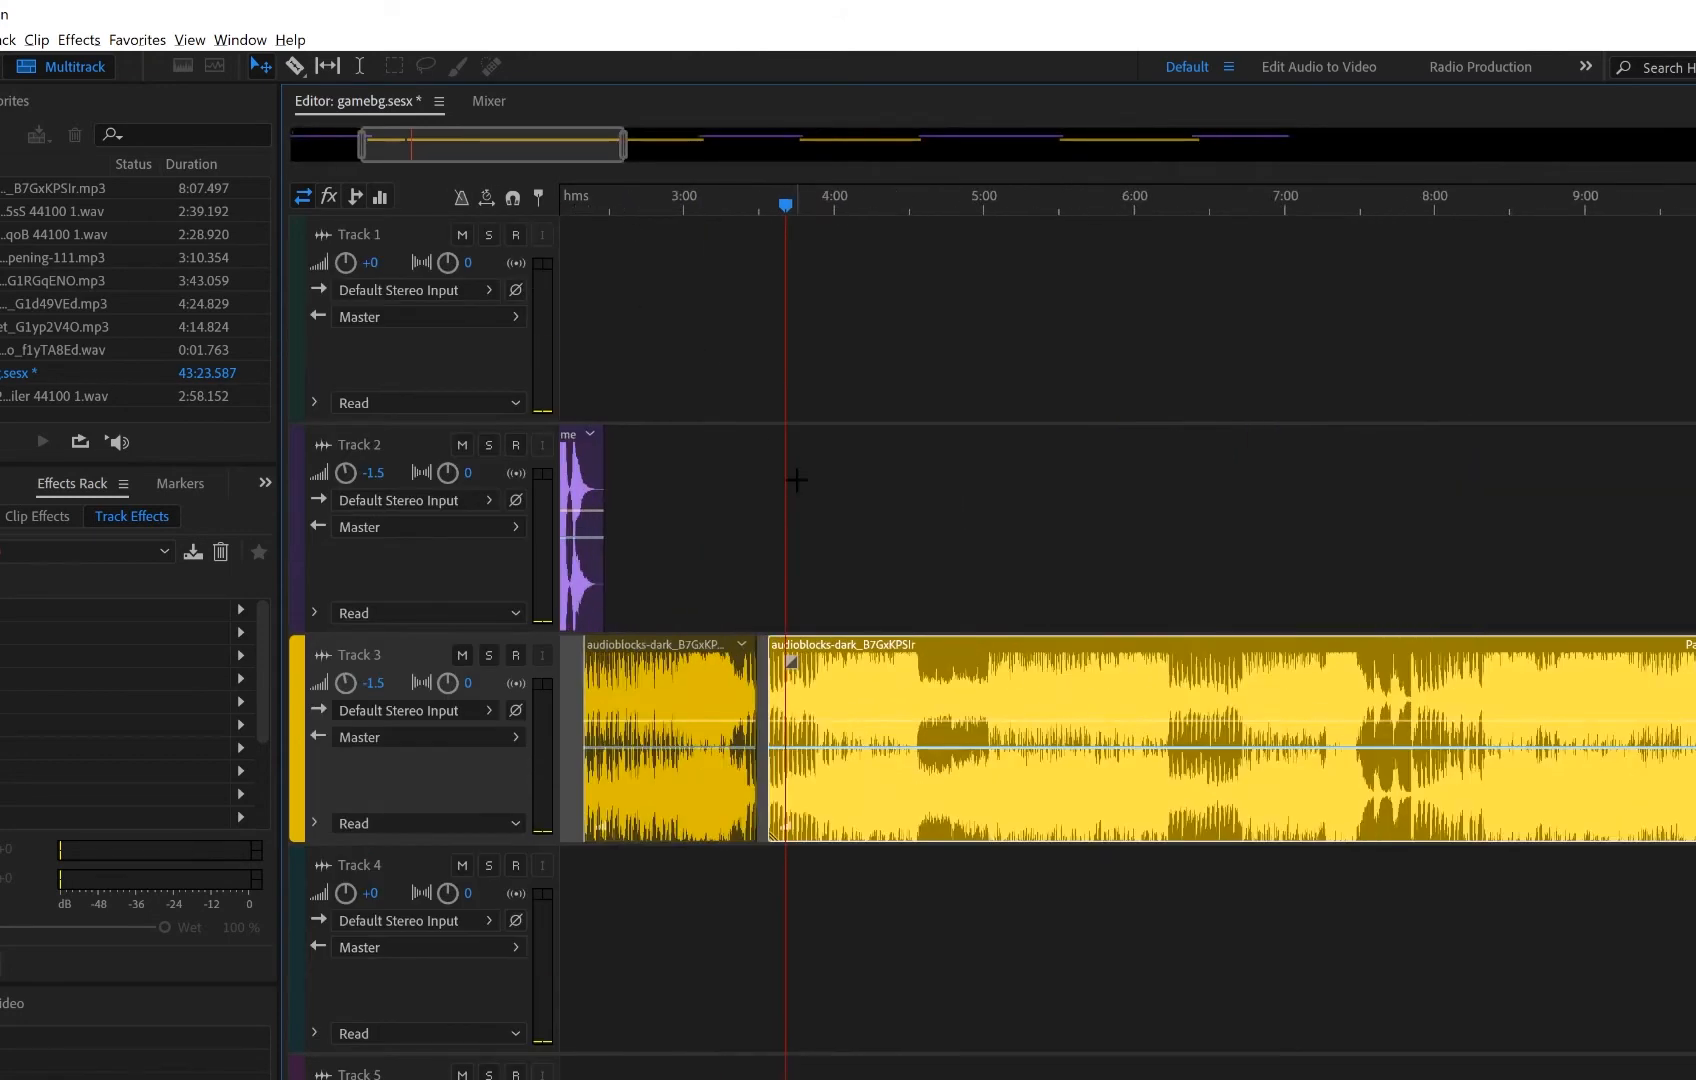
scroll(811, 212, "down", 4)
left_click_drag(874, 607, 876, 870)
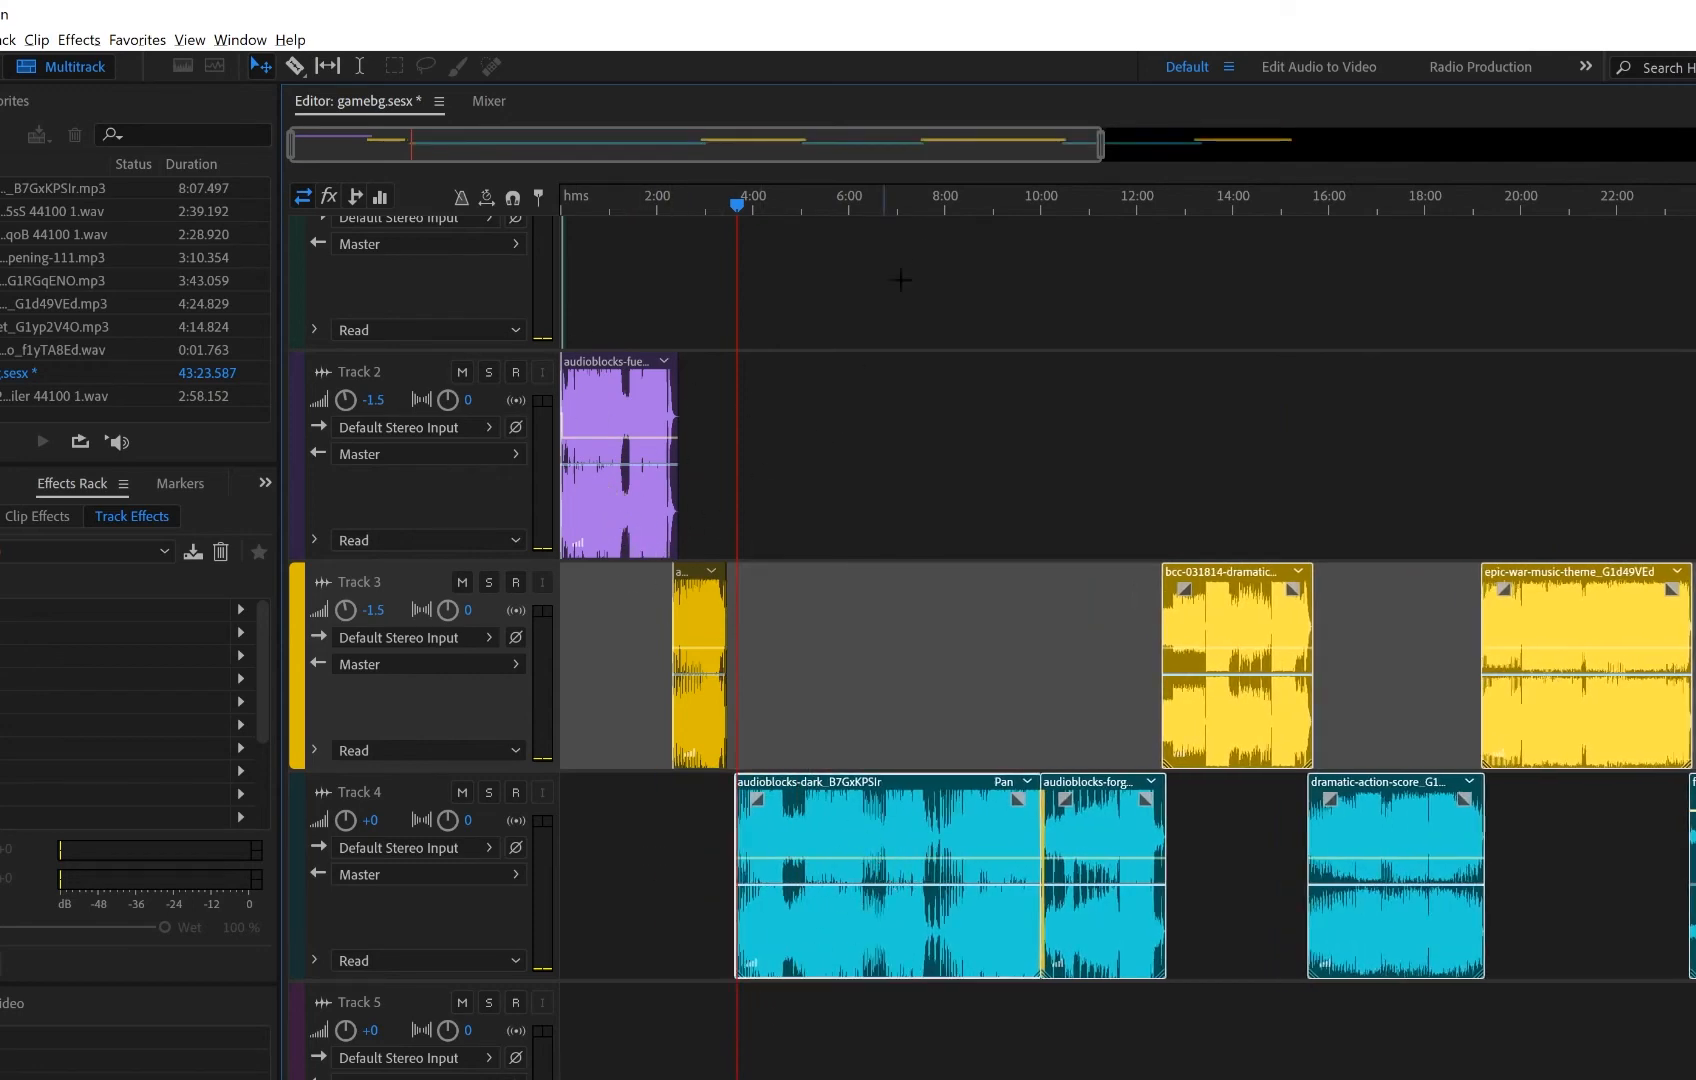
- Reselect the moved clips and shift them back up one track, with the long audioblocks-dark clip starting at about 9:10
scroll(888, 204, "down", 3)
left_click_drag(710, 436, 1443, 921)
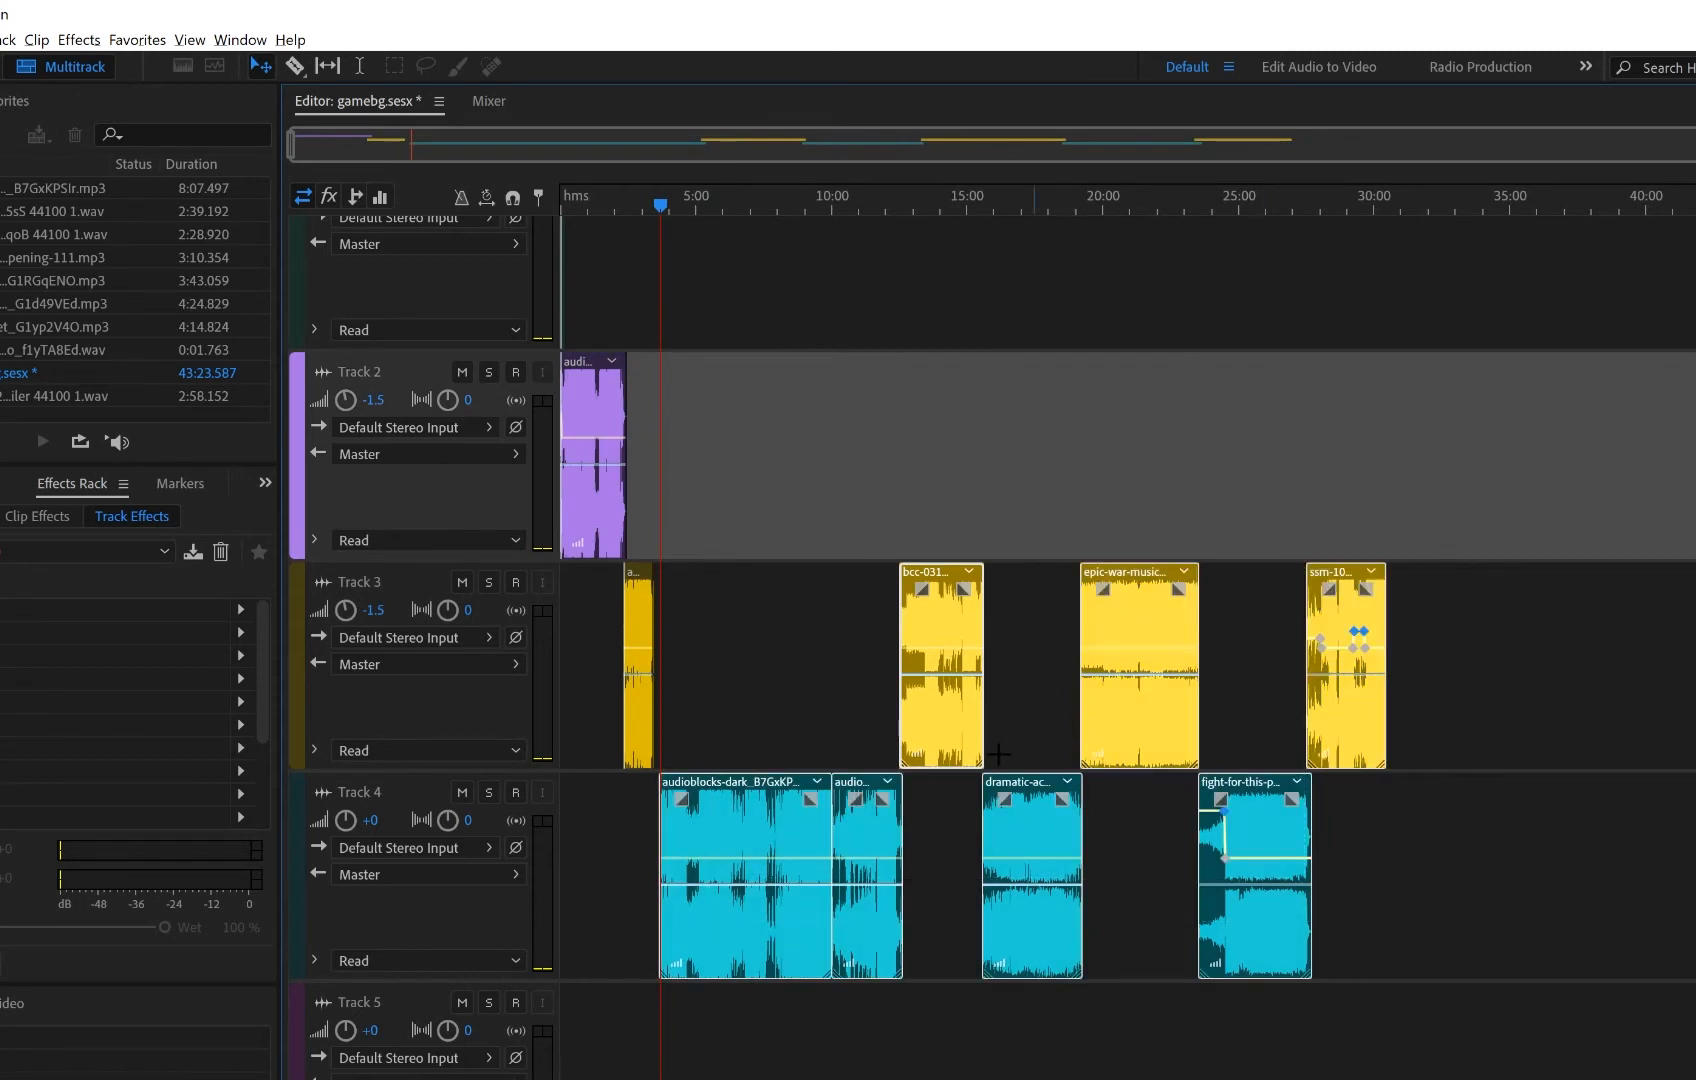
left_click_drag(946, 740, 1097, 535)
- Select all clips from about 19:00 onward, shift them about 3 minutes later, and return them against the preceding Track 3 clips
left_click(1074, 208)
left_click_drag(1091, 536, 1174, 519)
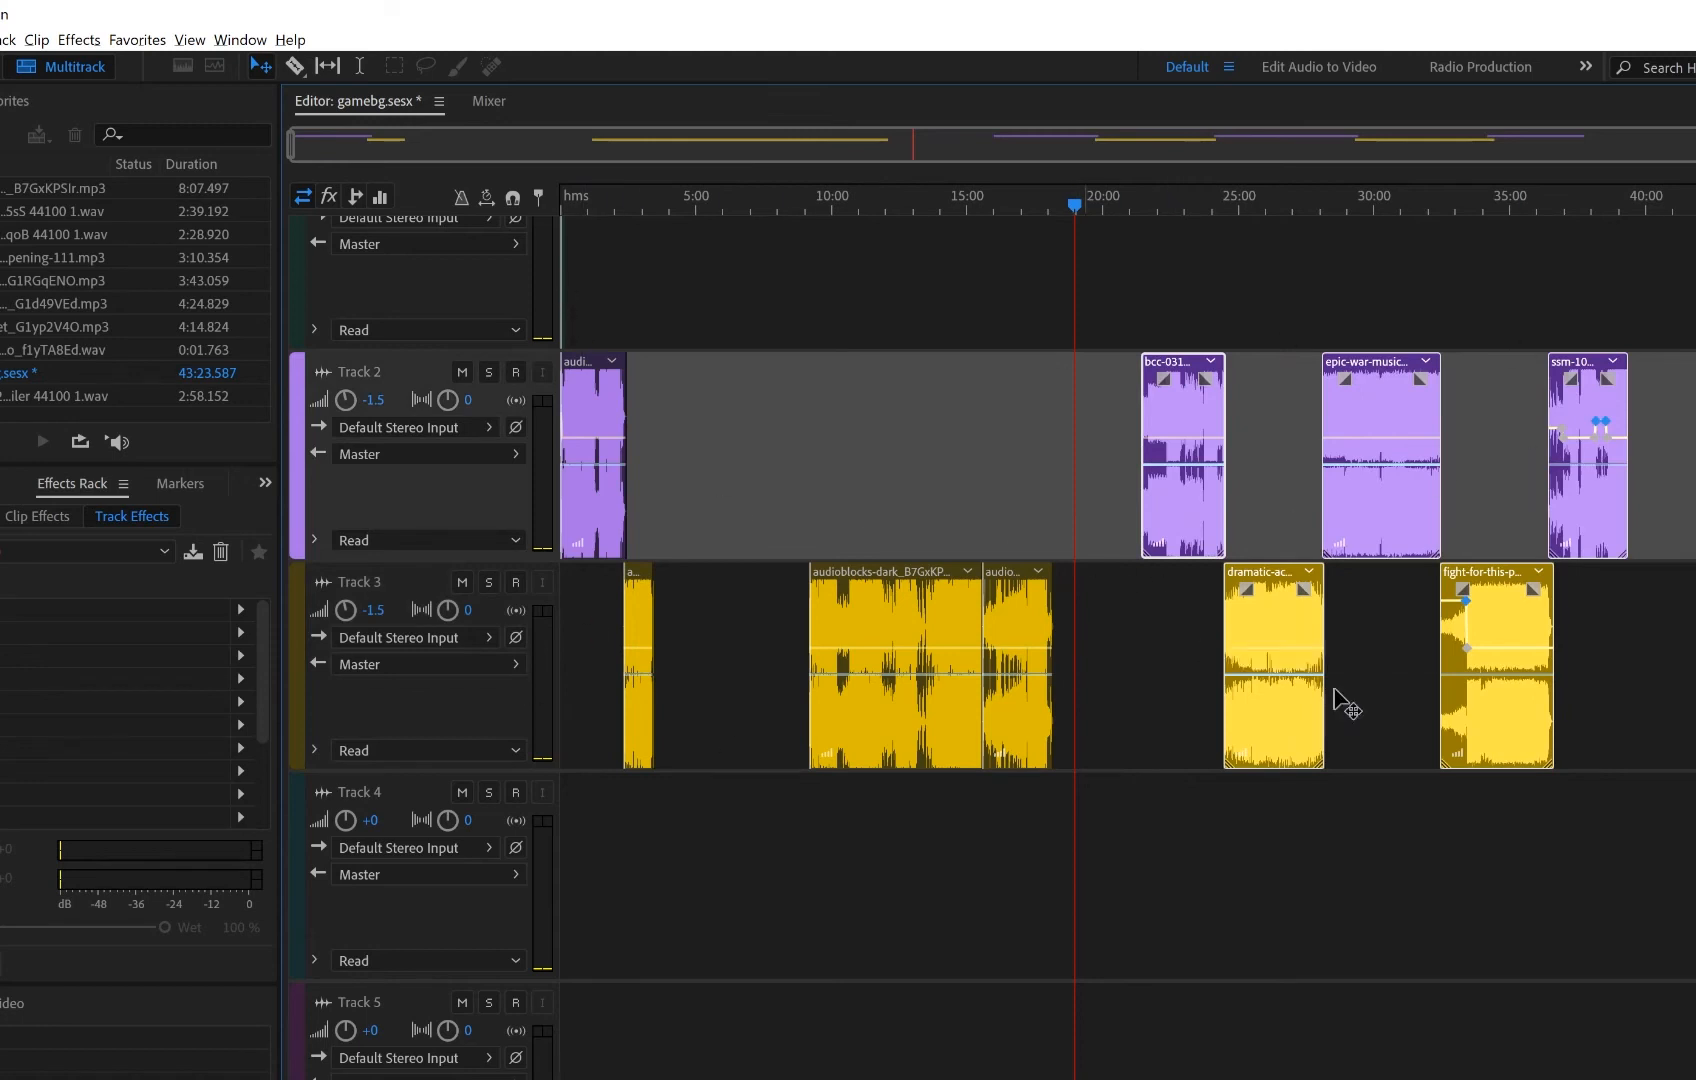
left_click_drag(1164, 523, 1071, 520)
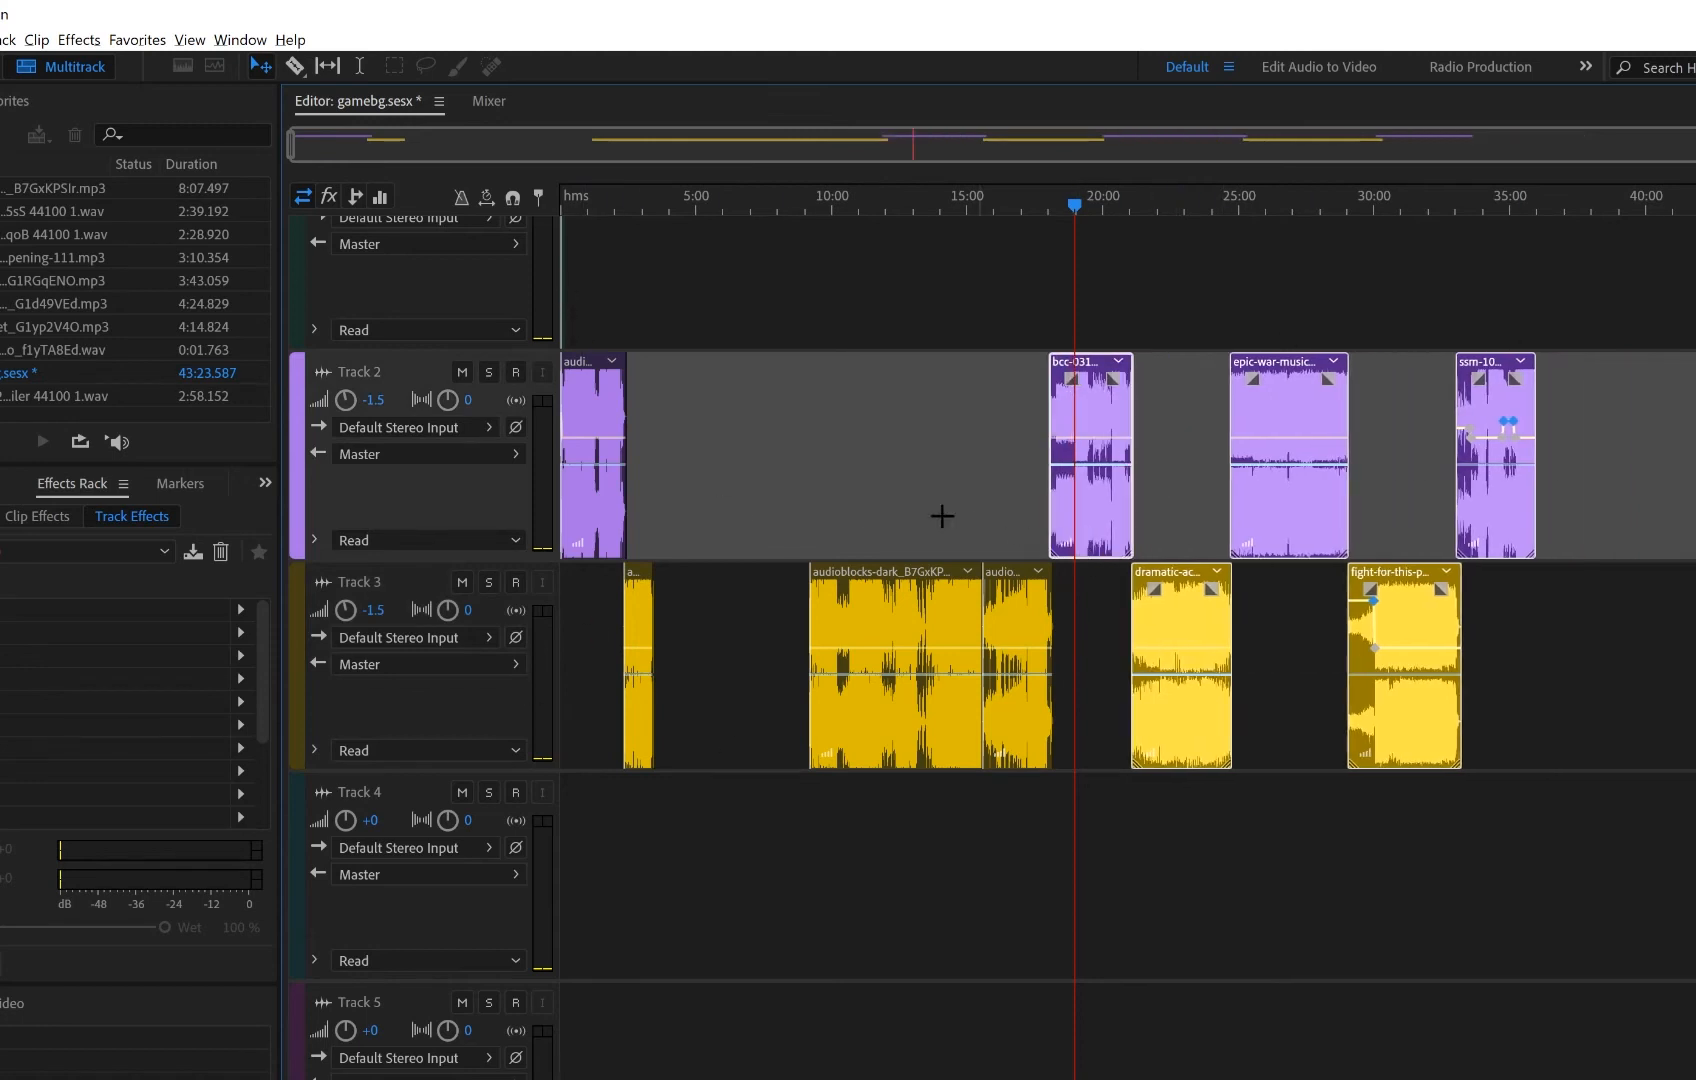
- Select everything after the first short Track 3 segment and move it earlier to close the gap against that segment
left_click(834, 212)
left_click_drag(849, 624, 679, 650)
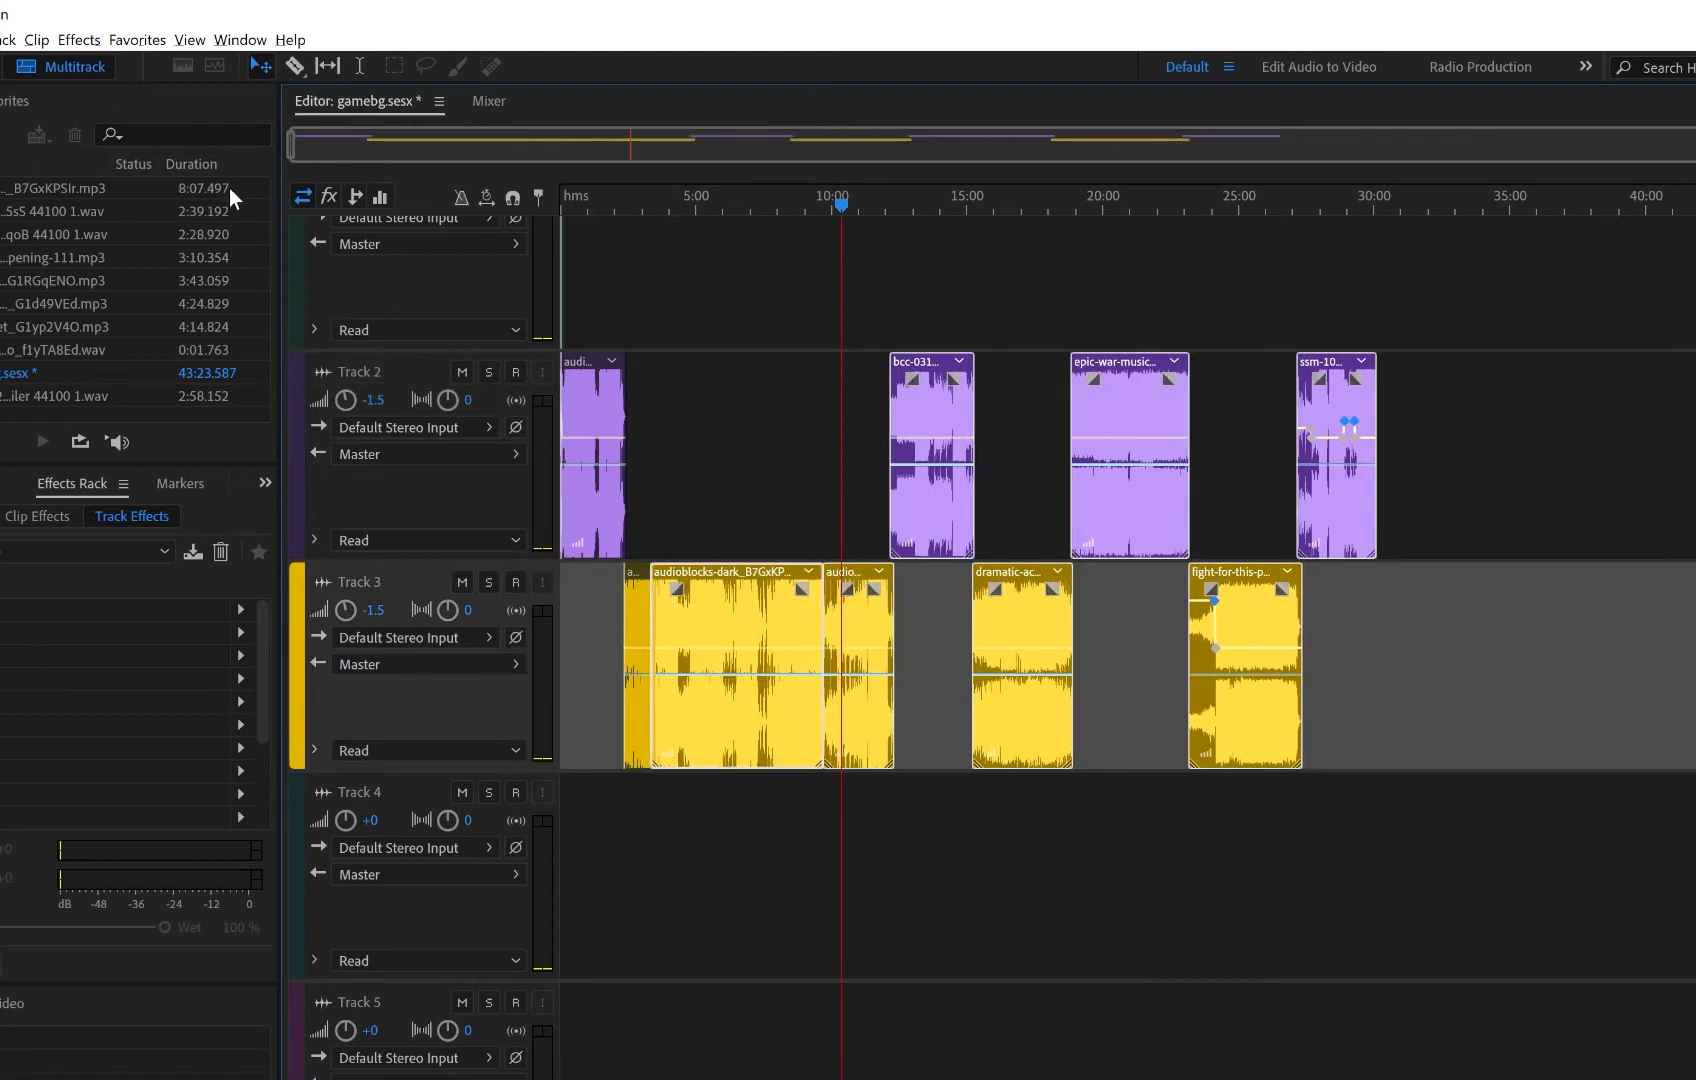
- Open the Export Multitrack Mixdown settings for the entire session and close them without exporting
key("ctrl+shift+e")
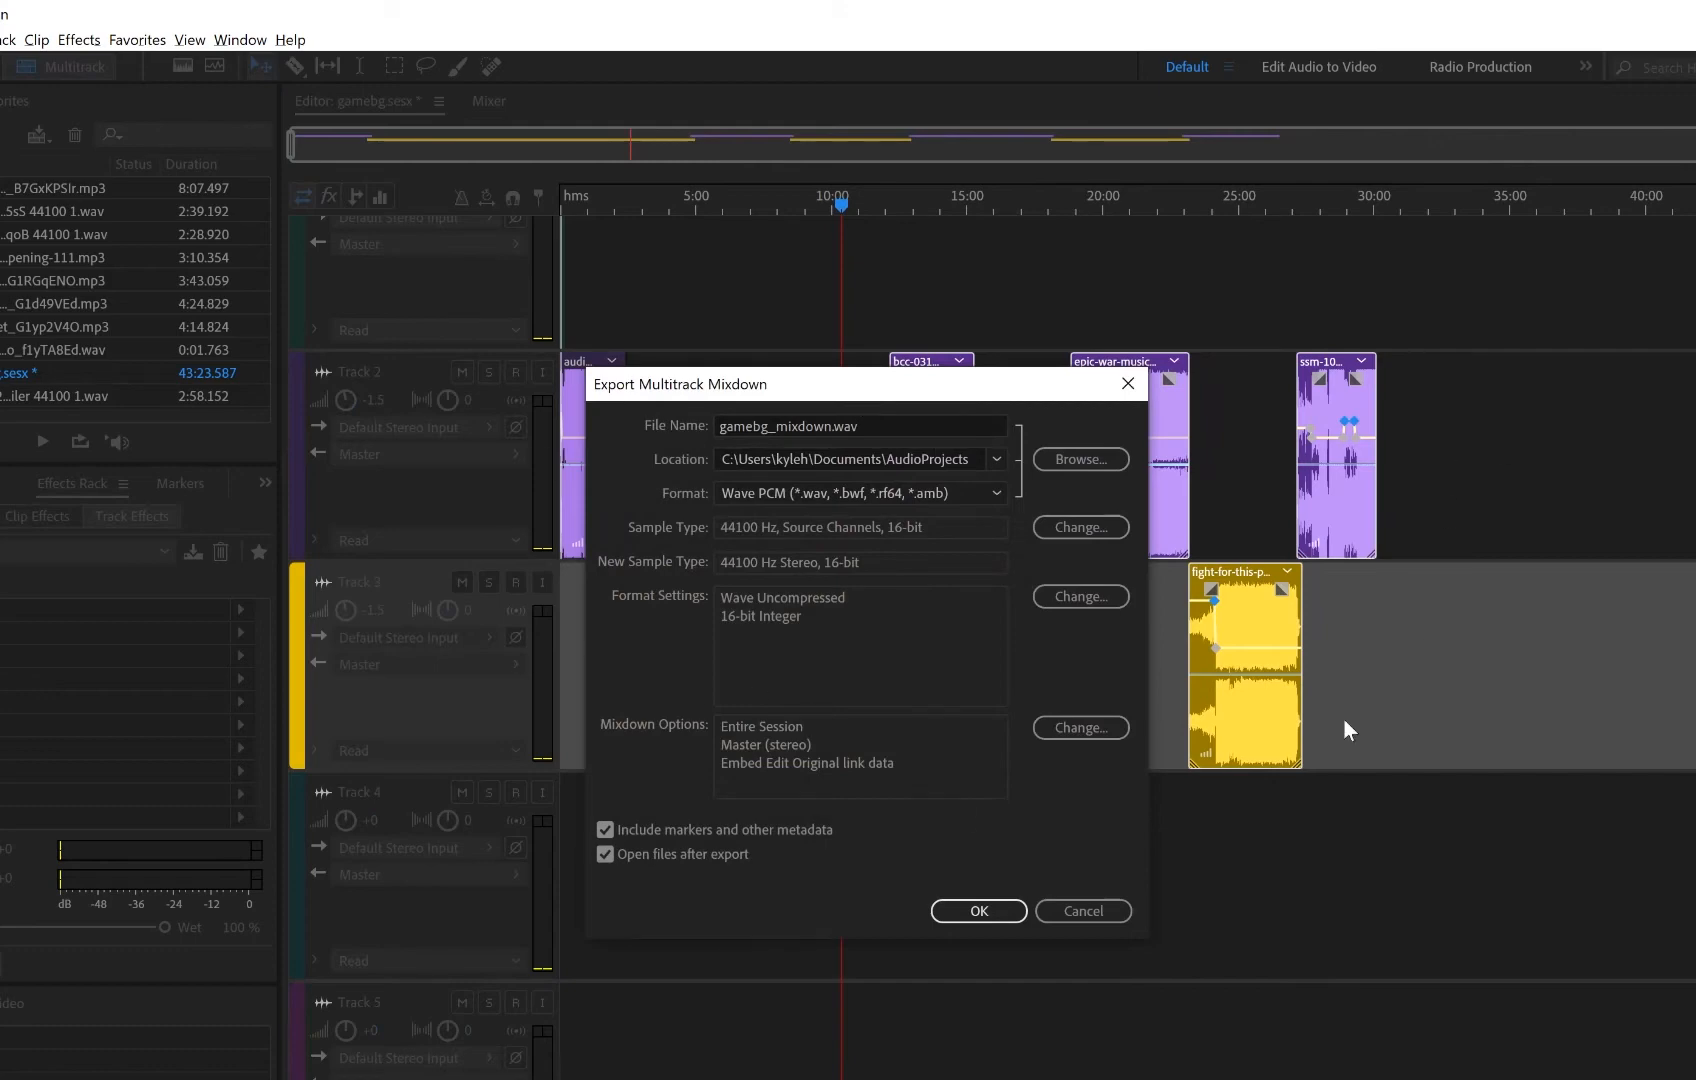
left_click(1118, 908)
- Split the long audioblocks-dark clip on Track 3 with the Razor at about 6:20 and 7:24
scroll(708, 201, "up", 5)
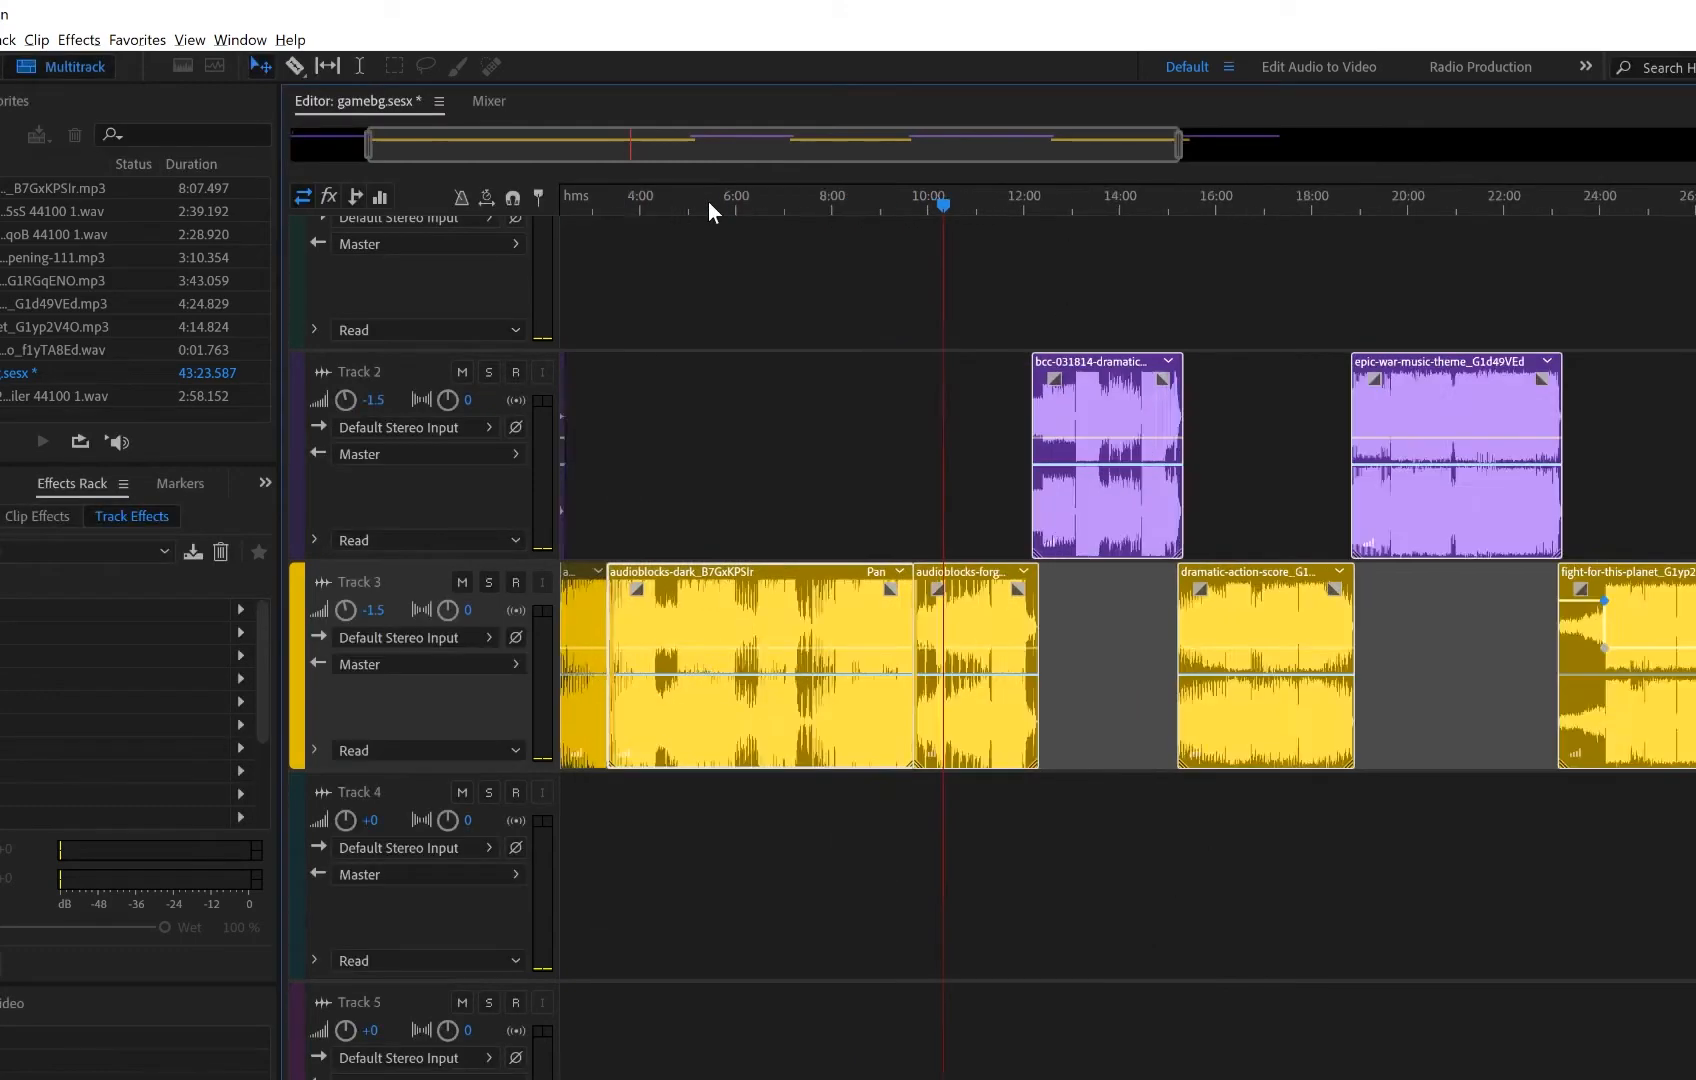
key("r")
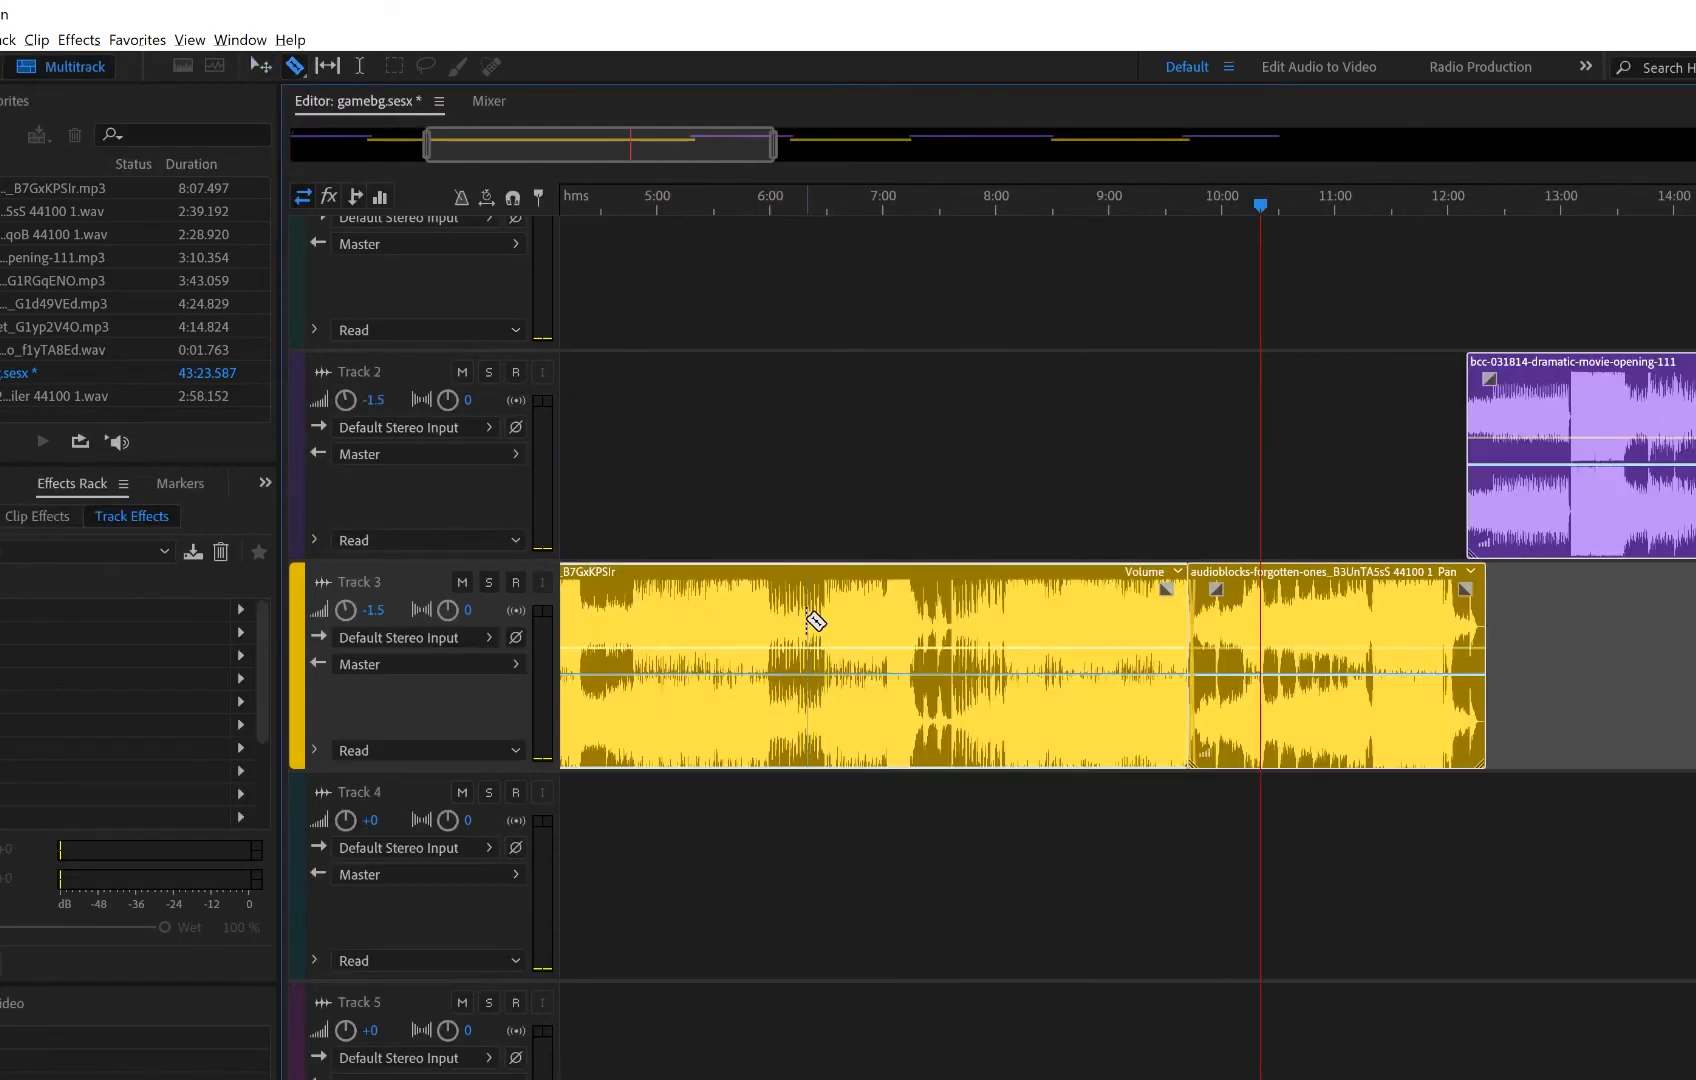
left_click(806, 620)
left_click(927, 620)
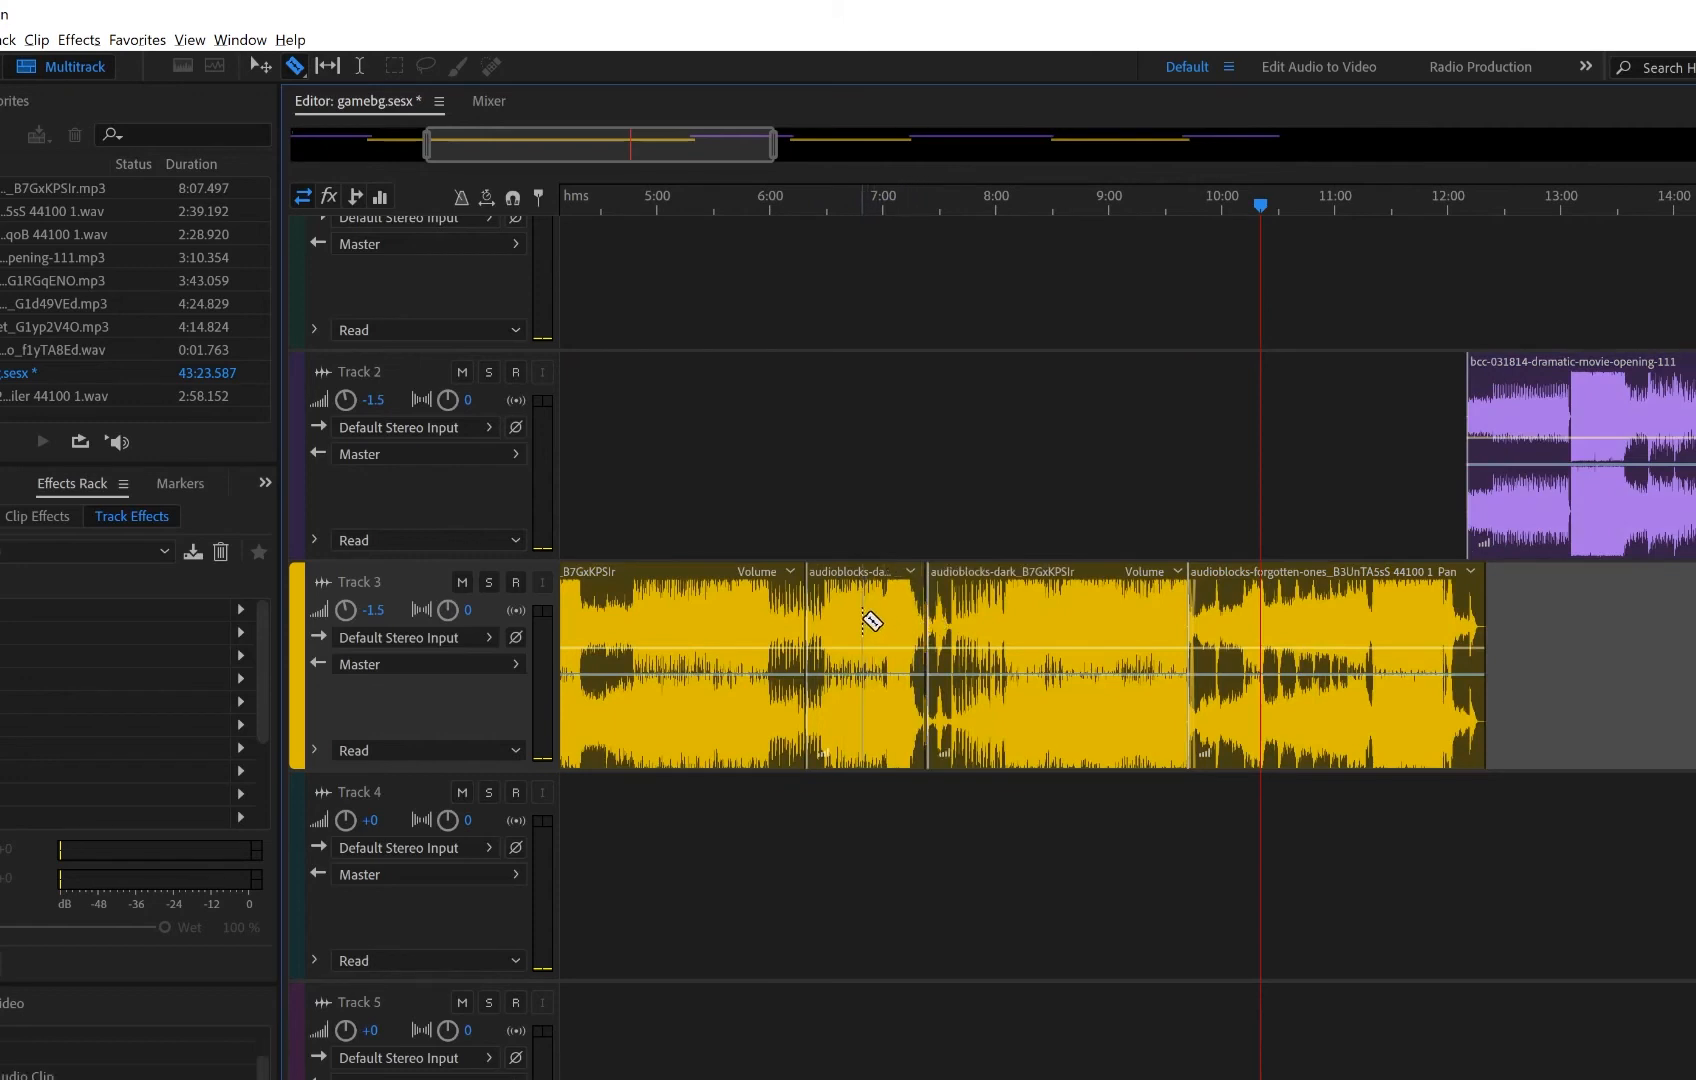
- Export only the segment between the two new cuts as gamebg_mixdown.wav in Wave PCM format
key("v")
left_click(859, 620)
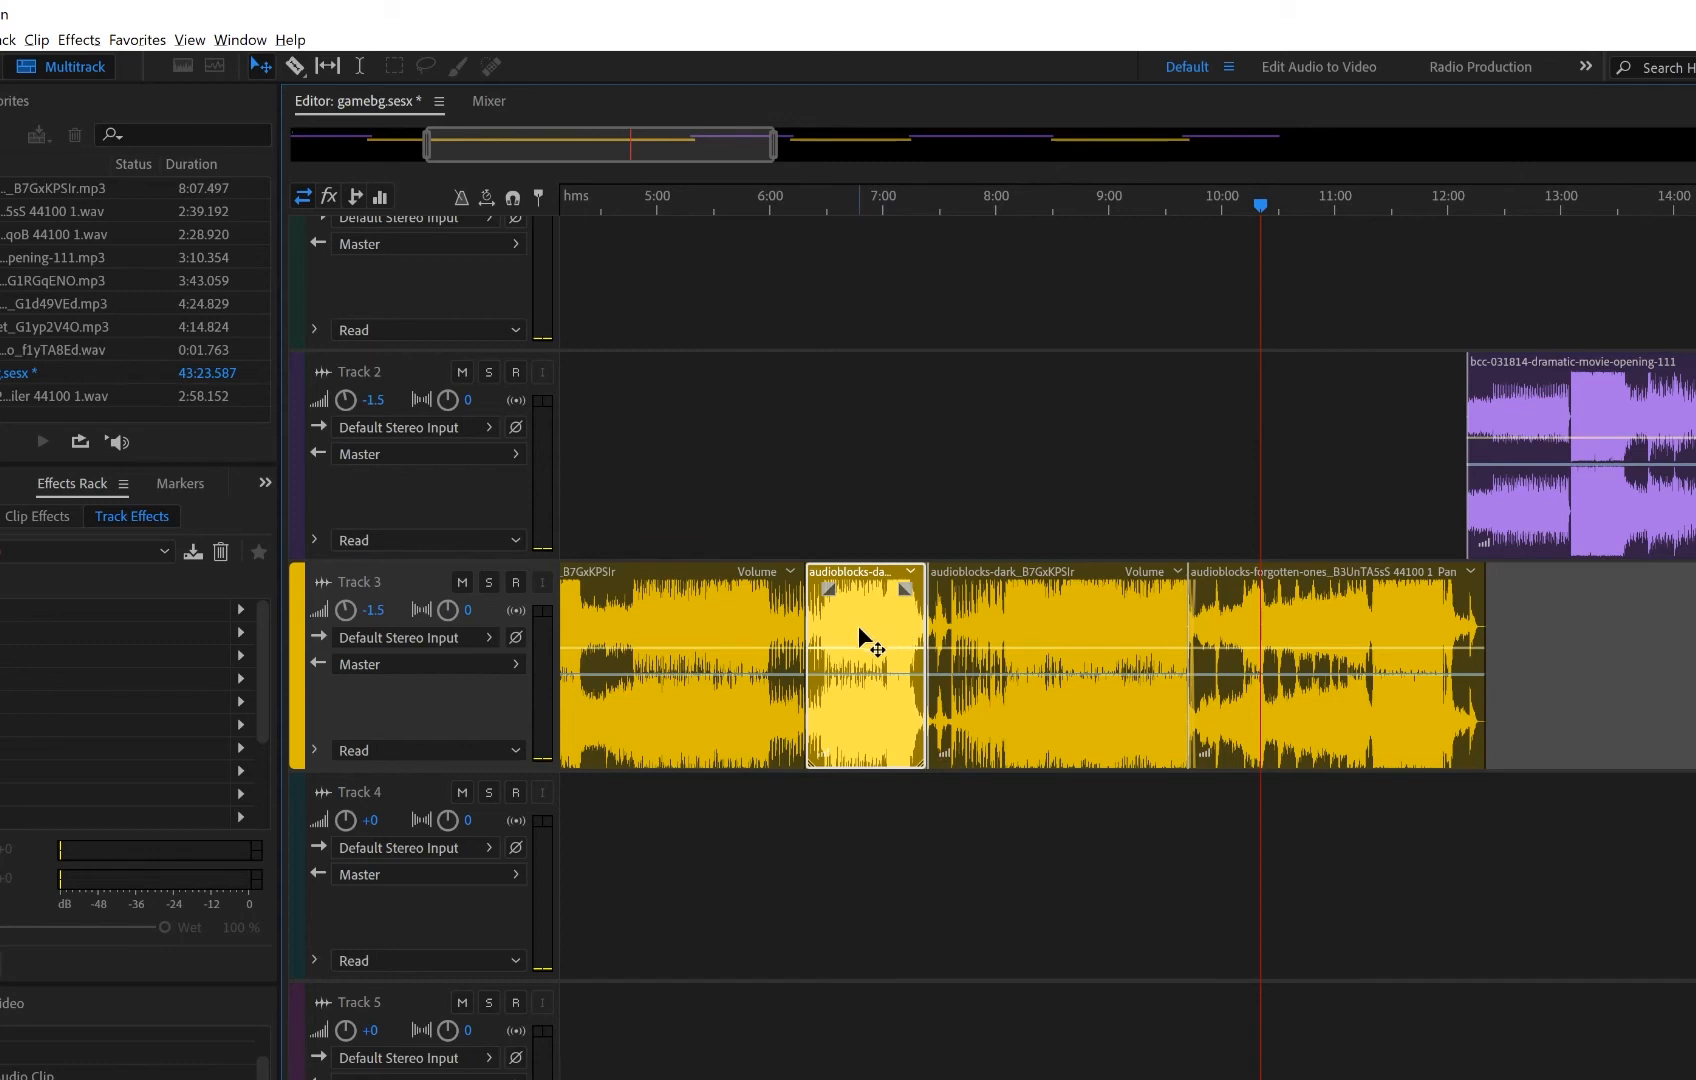
key("ctrl+shift+m")
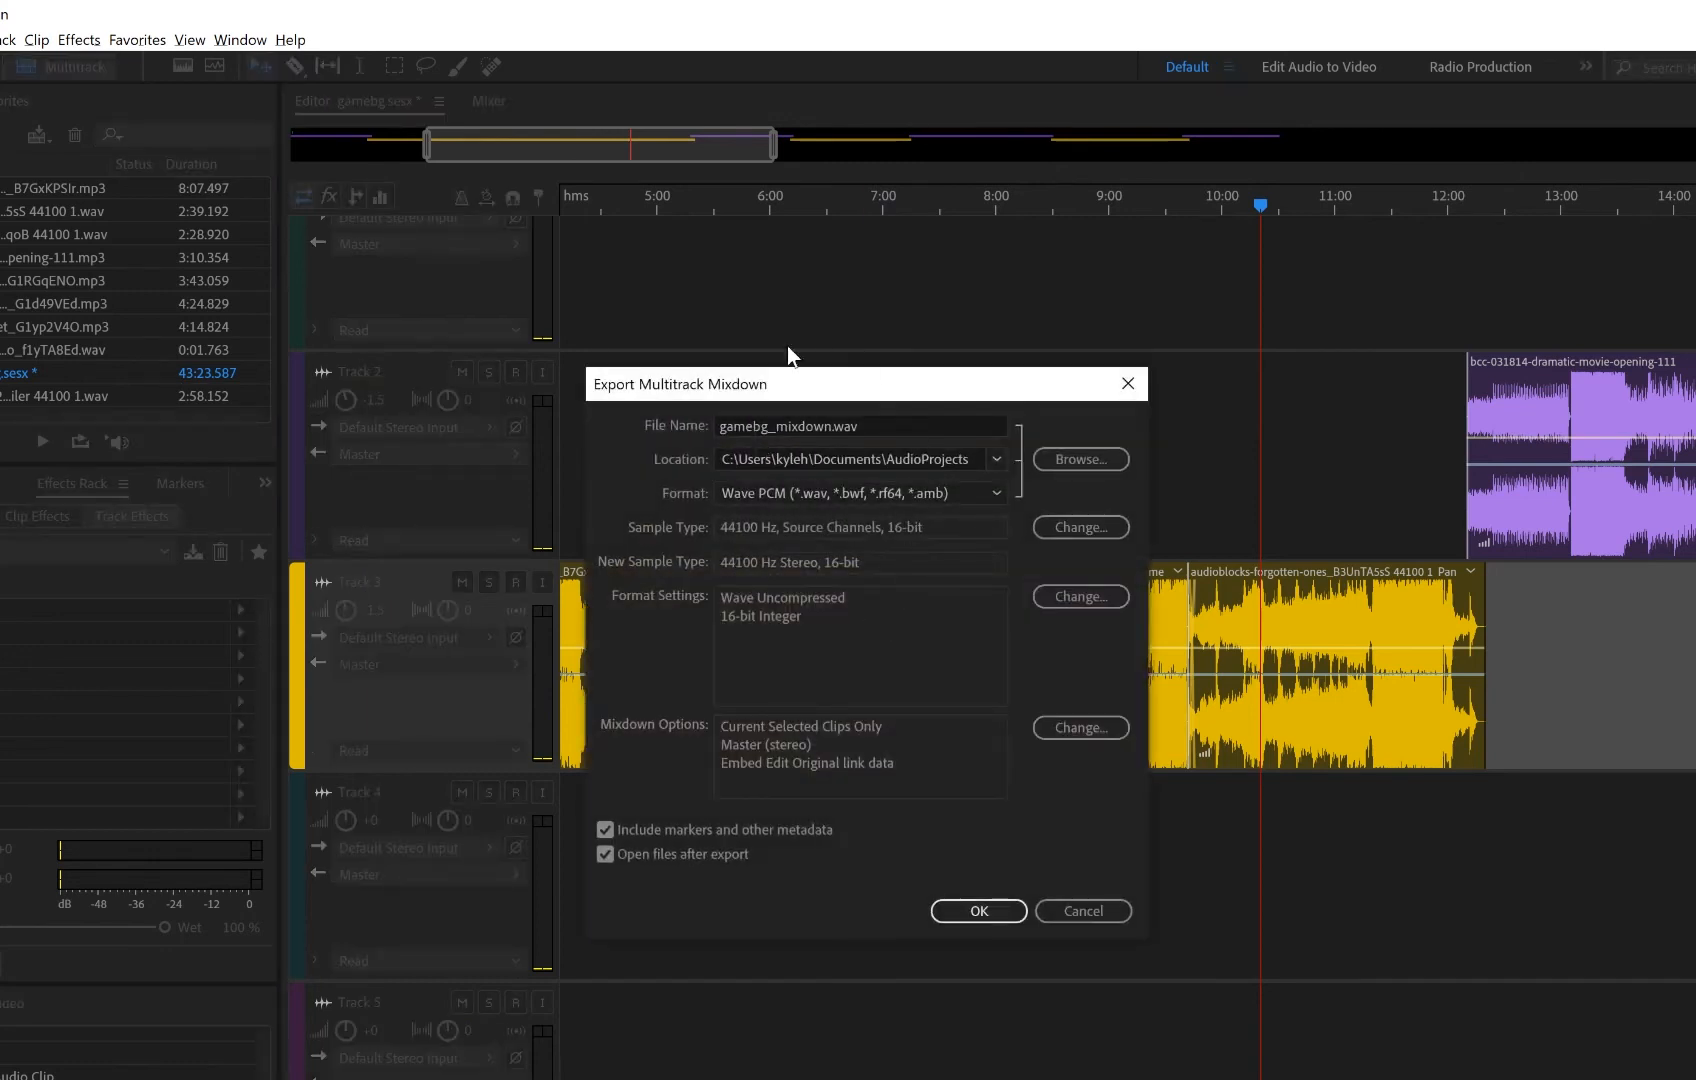
left_click_drag(653, 385, 779, 375)
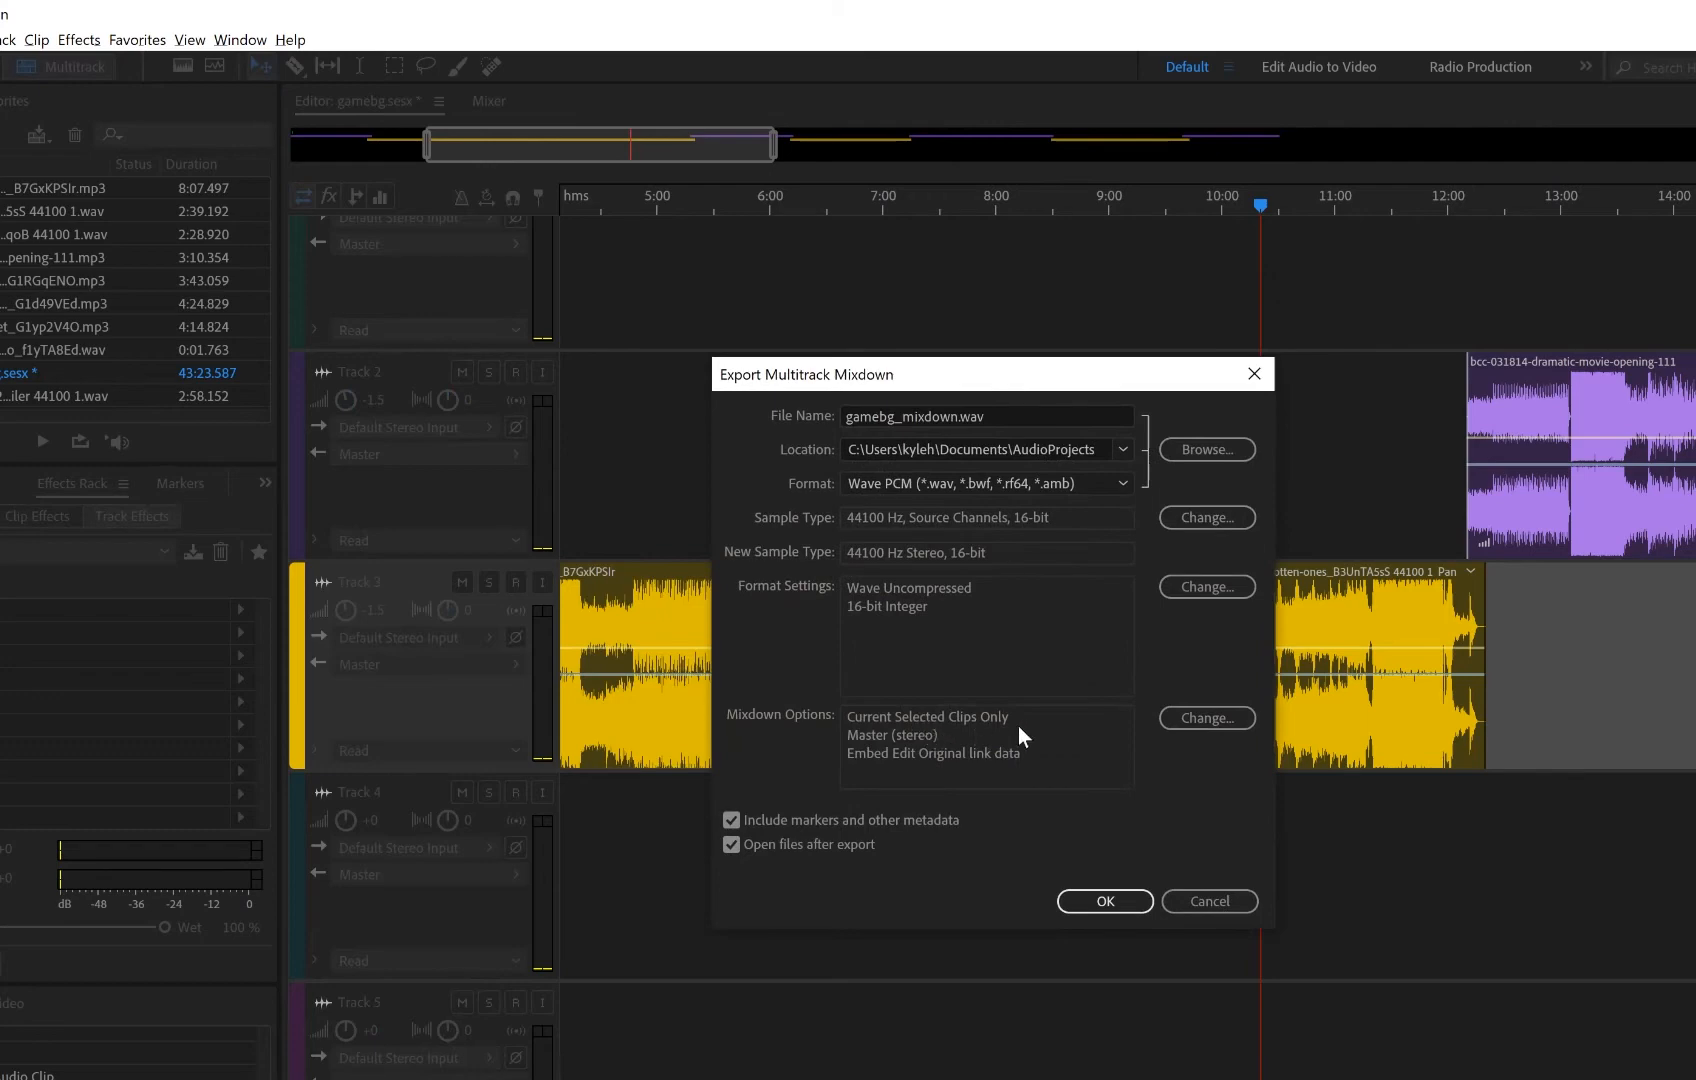
left_click(1060, 901)
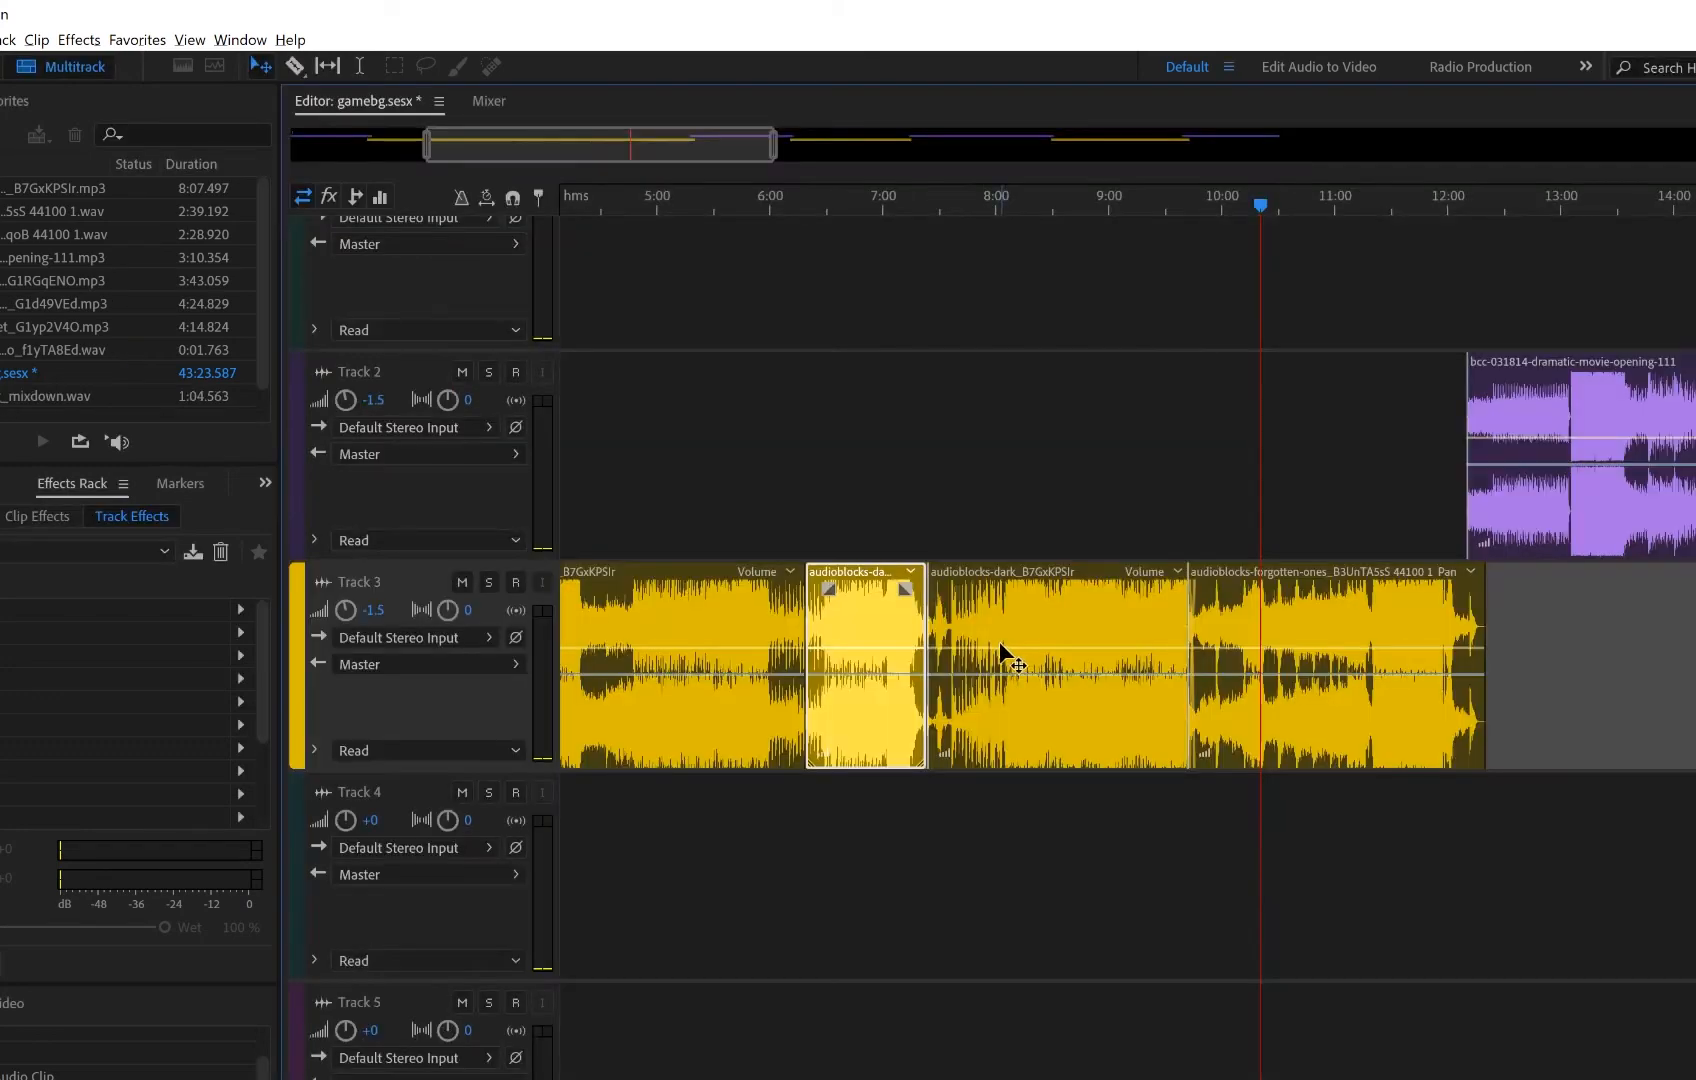
- Split the audioblocks-dark clip on Track 3 with the Razor at about 7:50 and 8:20
key("r")
left_click(977, 615)
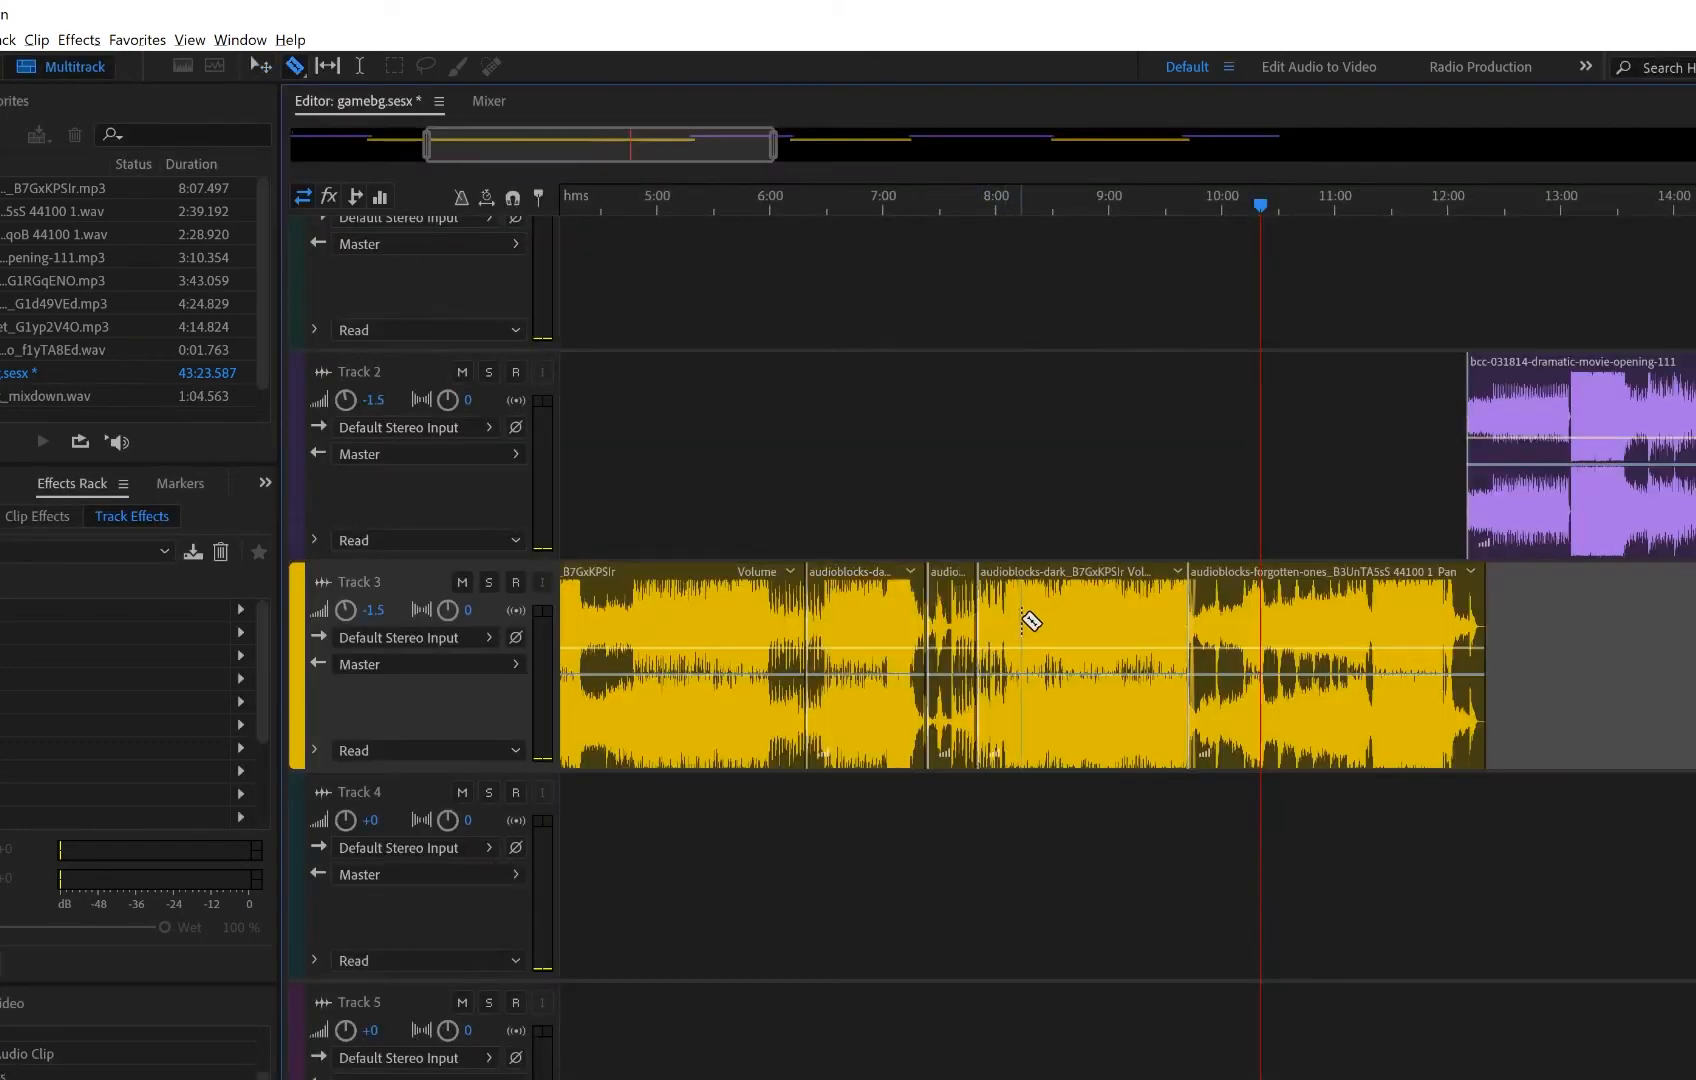
left_click(1034, 610)
key("v")
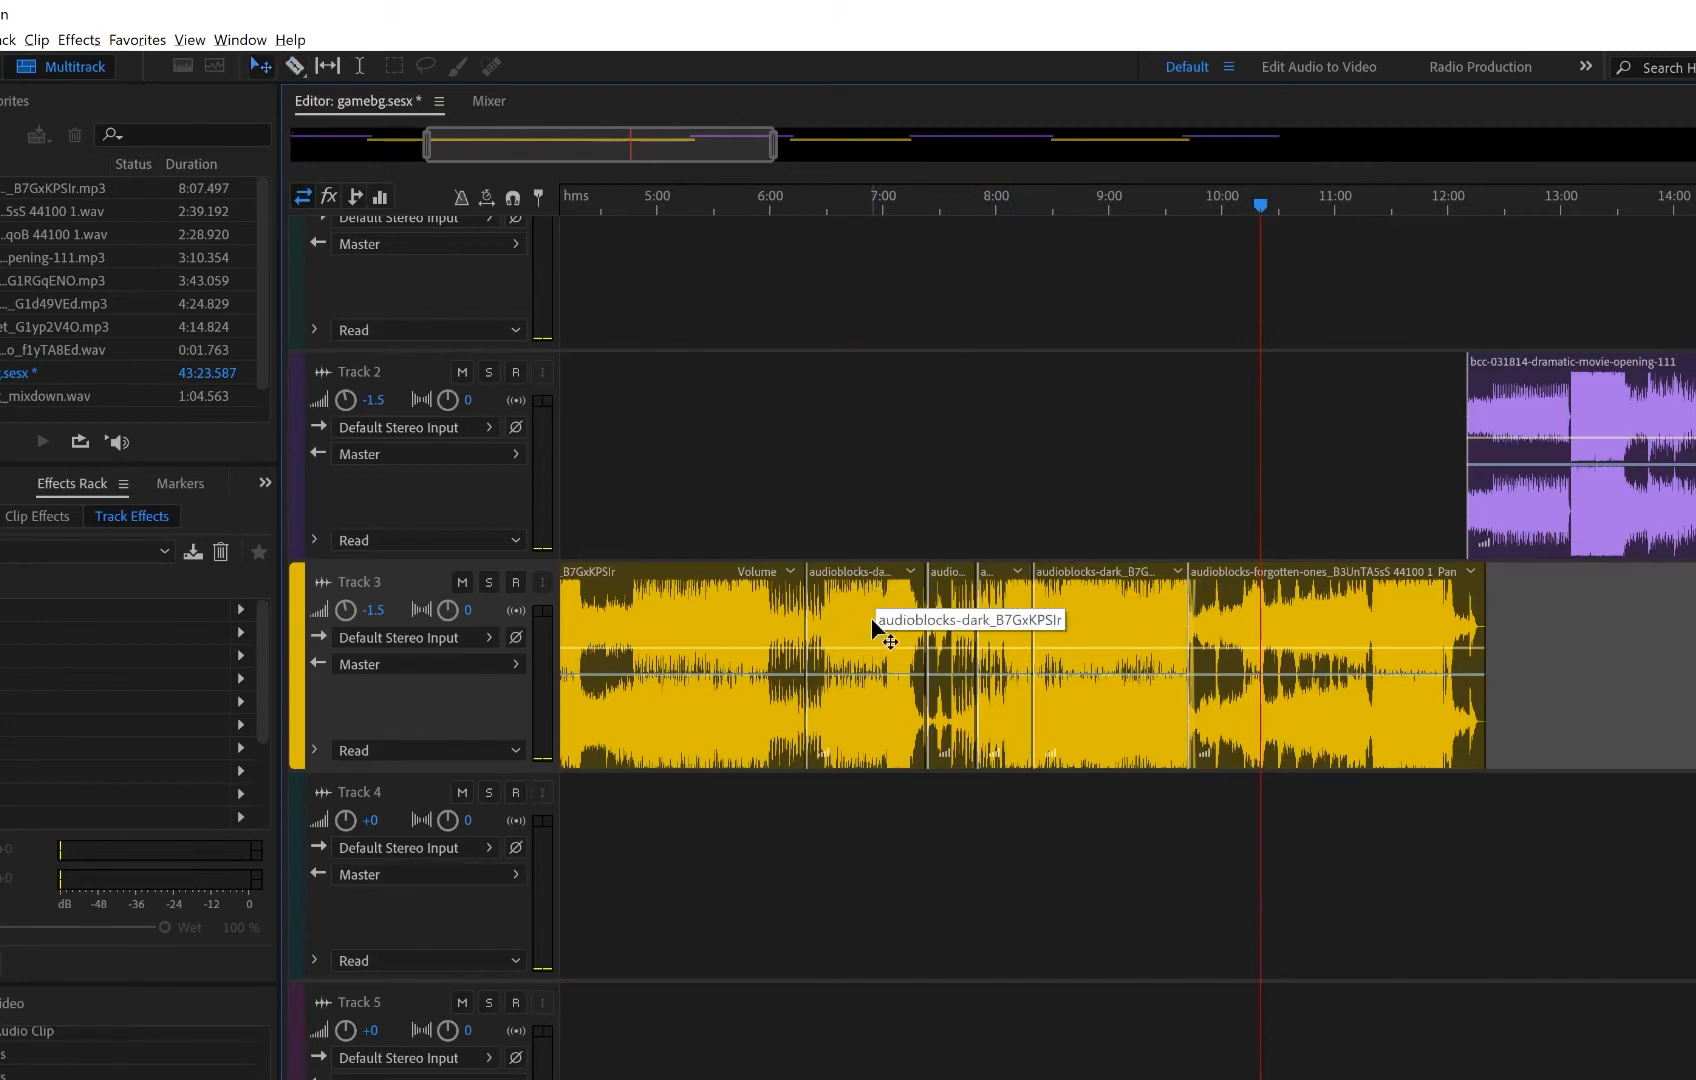
- Select the three adjacent segments between about 6:20 and 8:20, open the mixdown export for selected clips, and cancel it
left_click(868, 617)
left_click(955, 607, "ctrl")
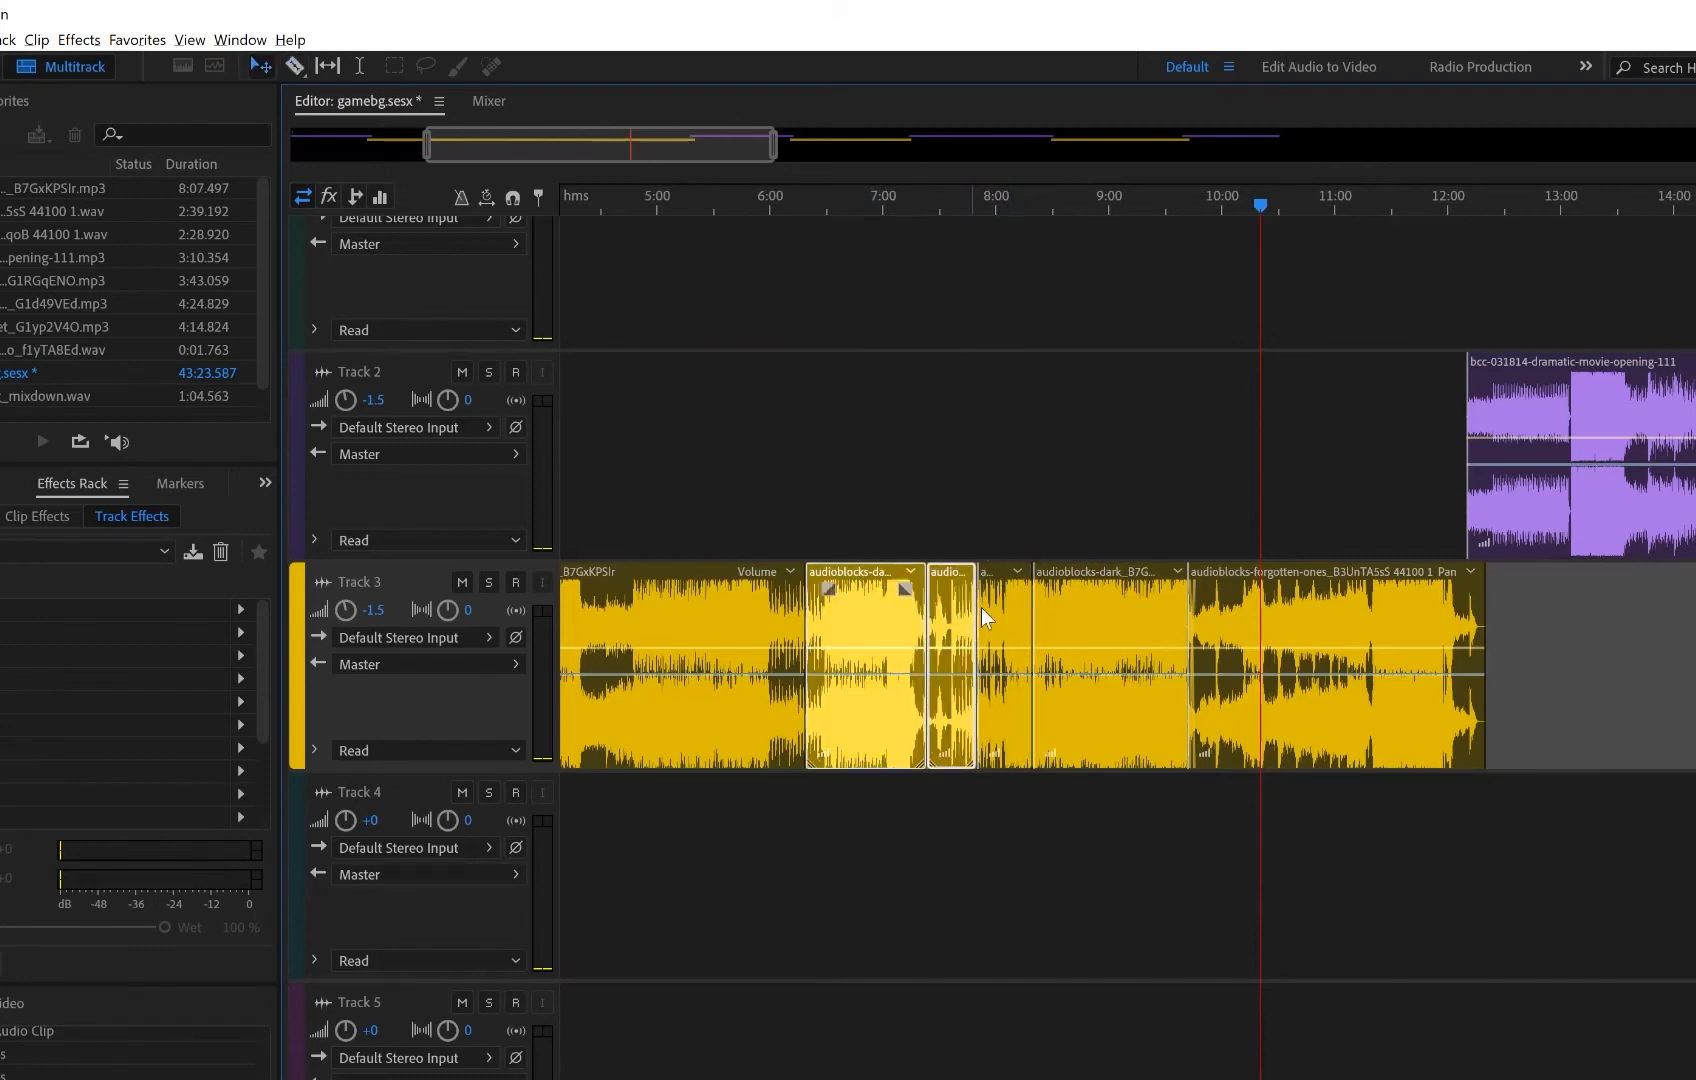
left_click(1005, 615, "ctrl")
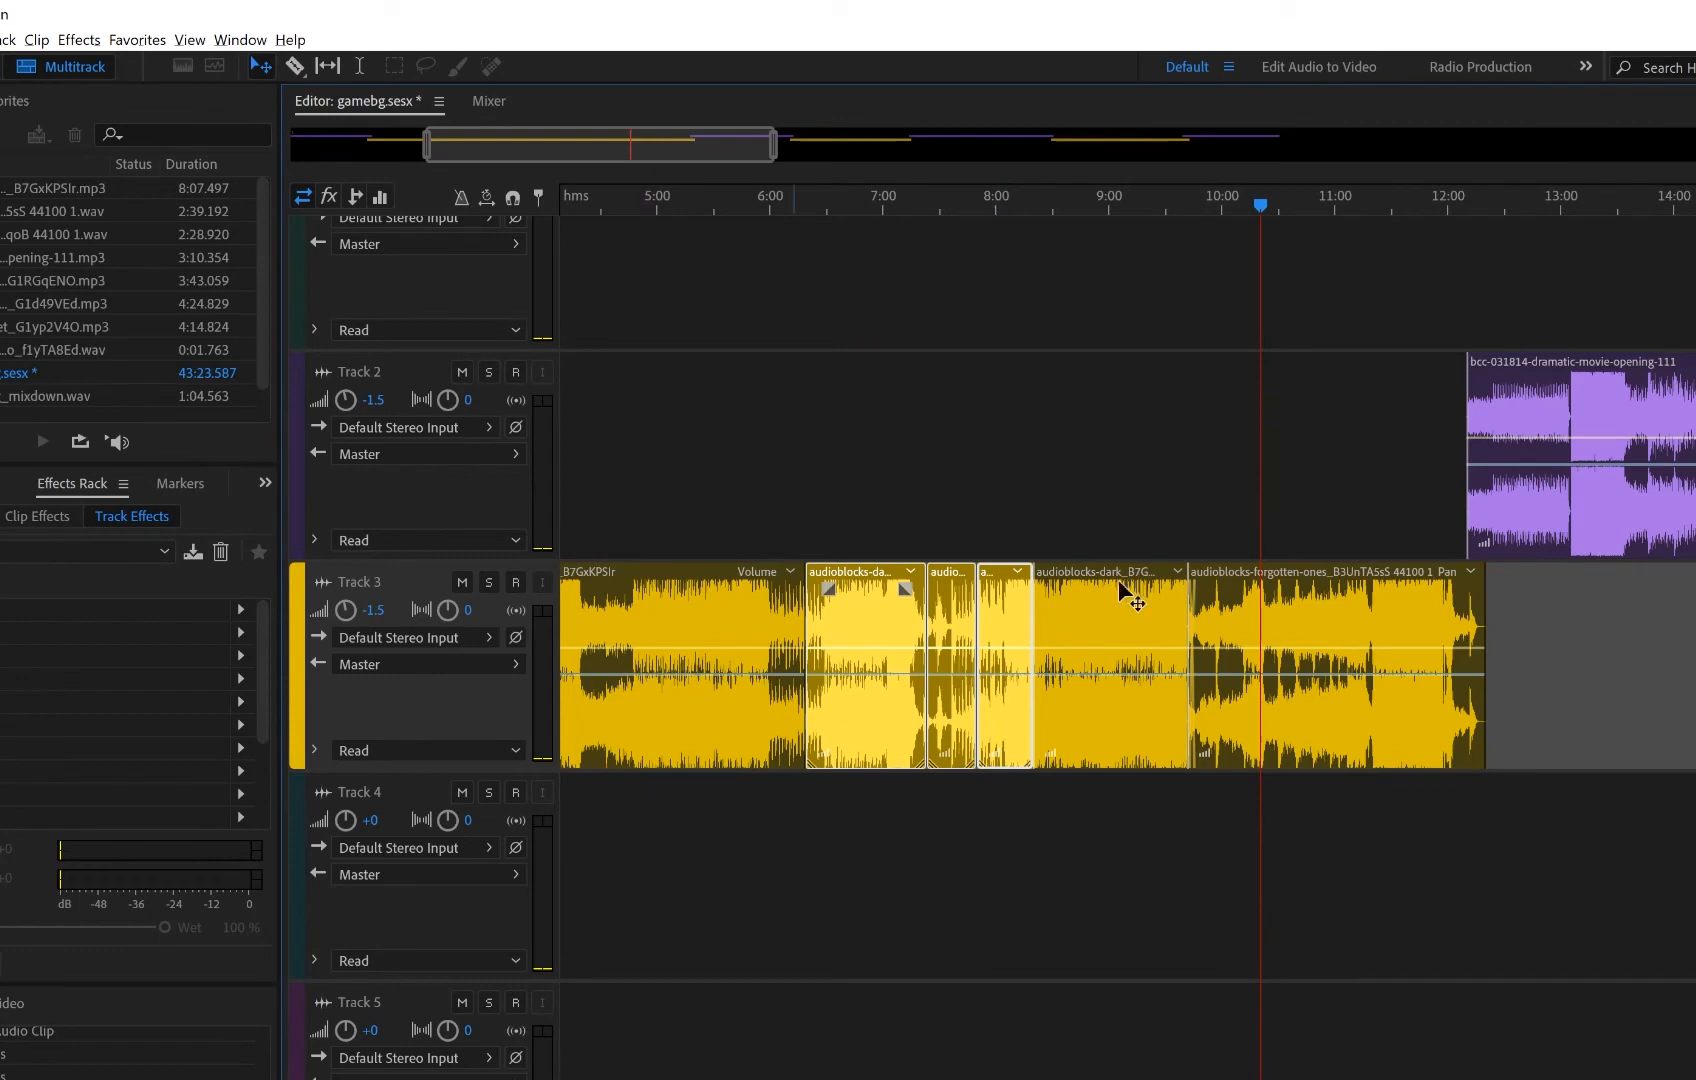
key("ctrl+alt+shift+m")
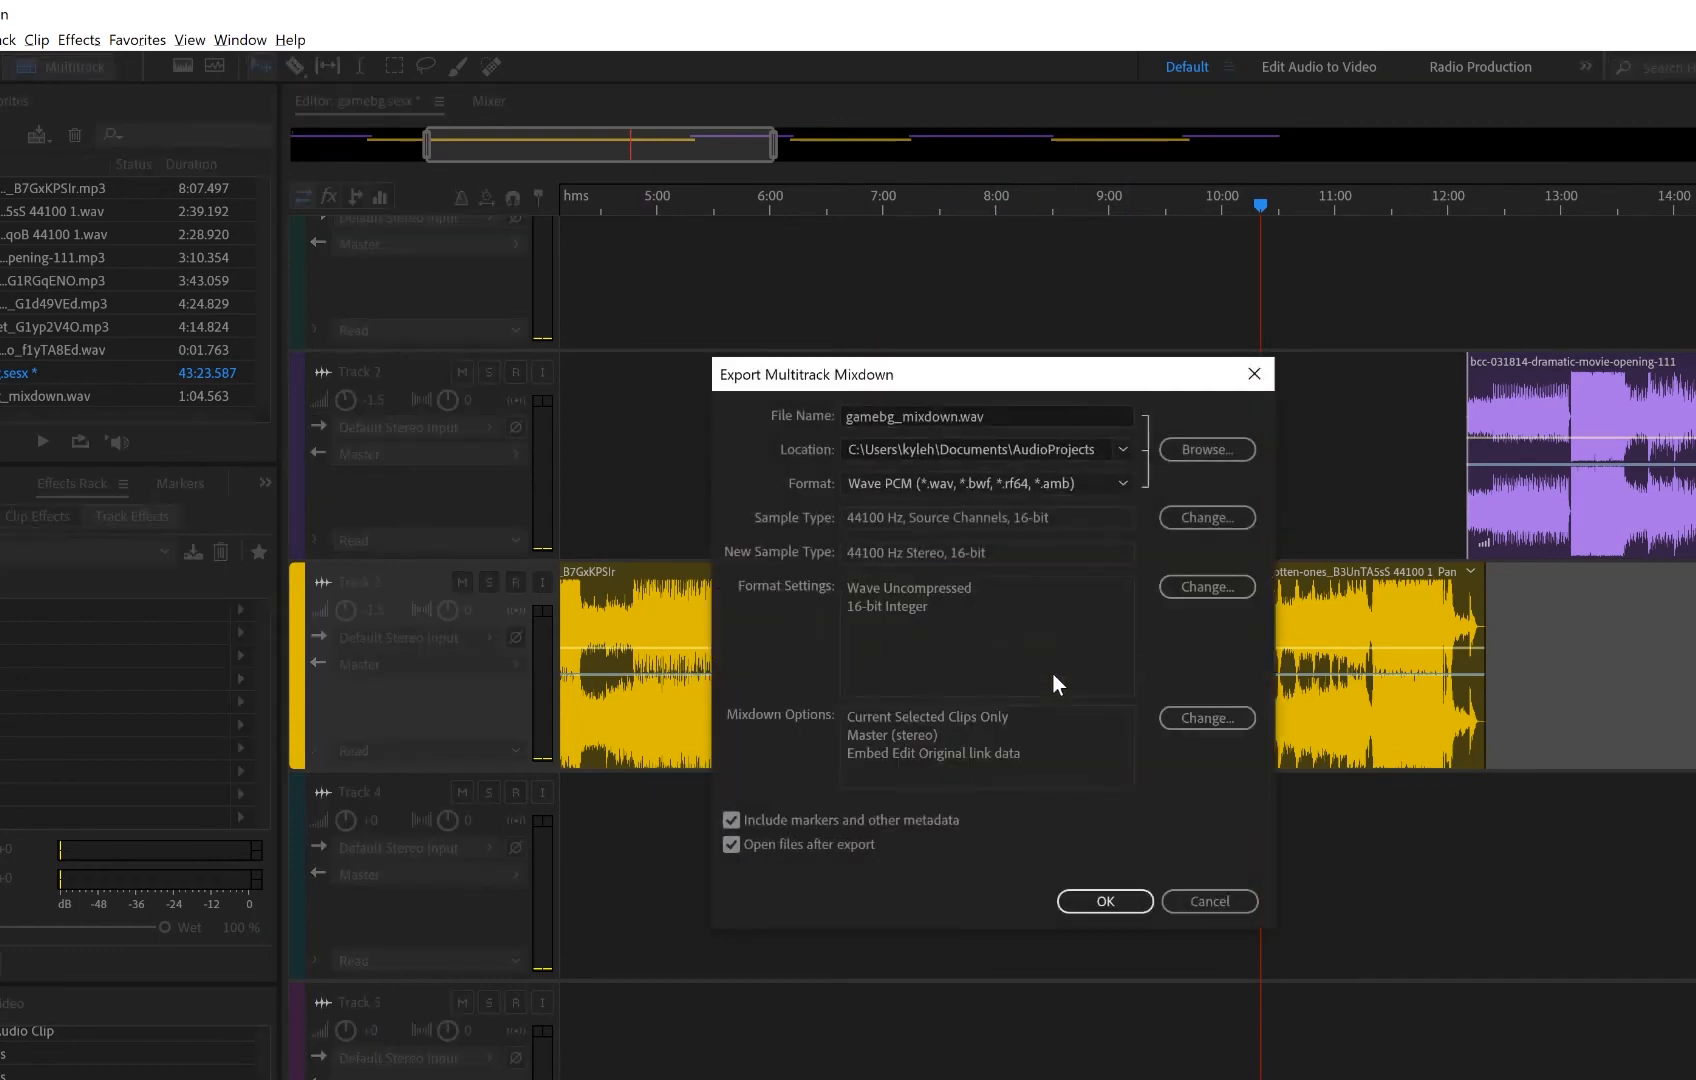
left_click(1220, 904)
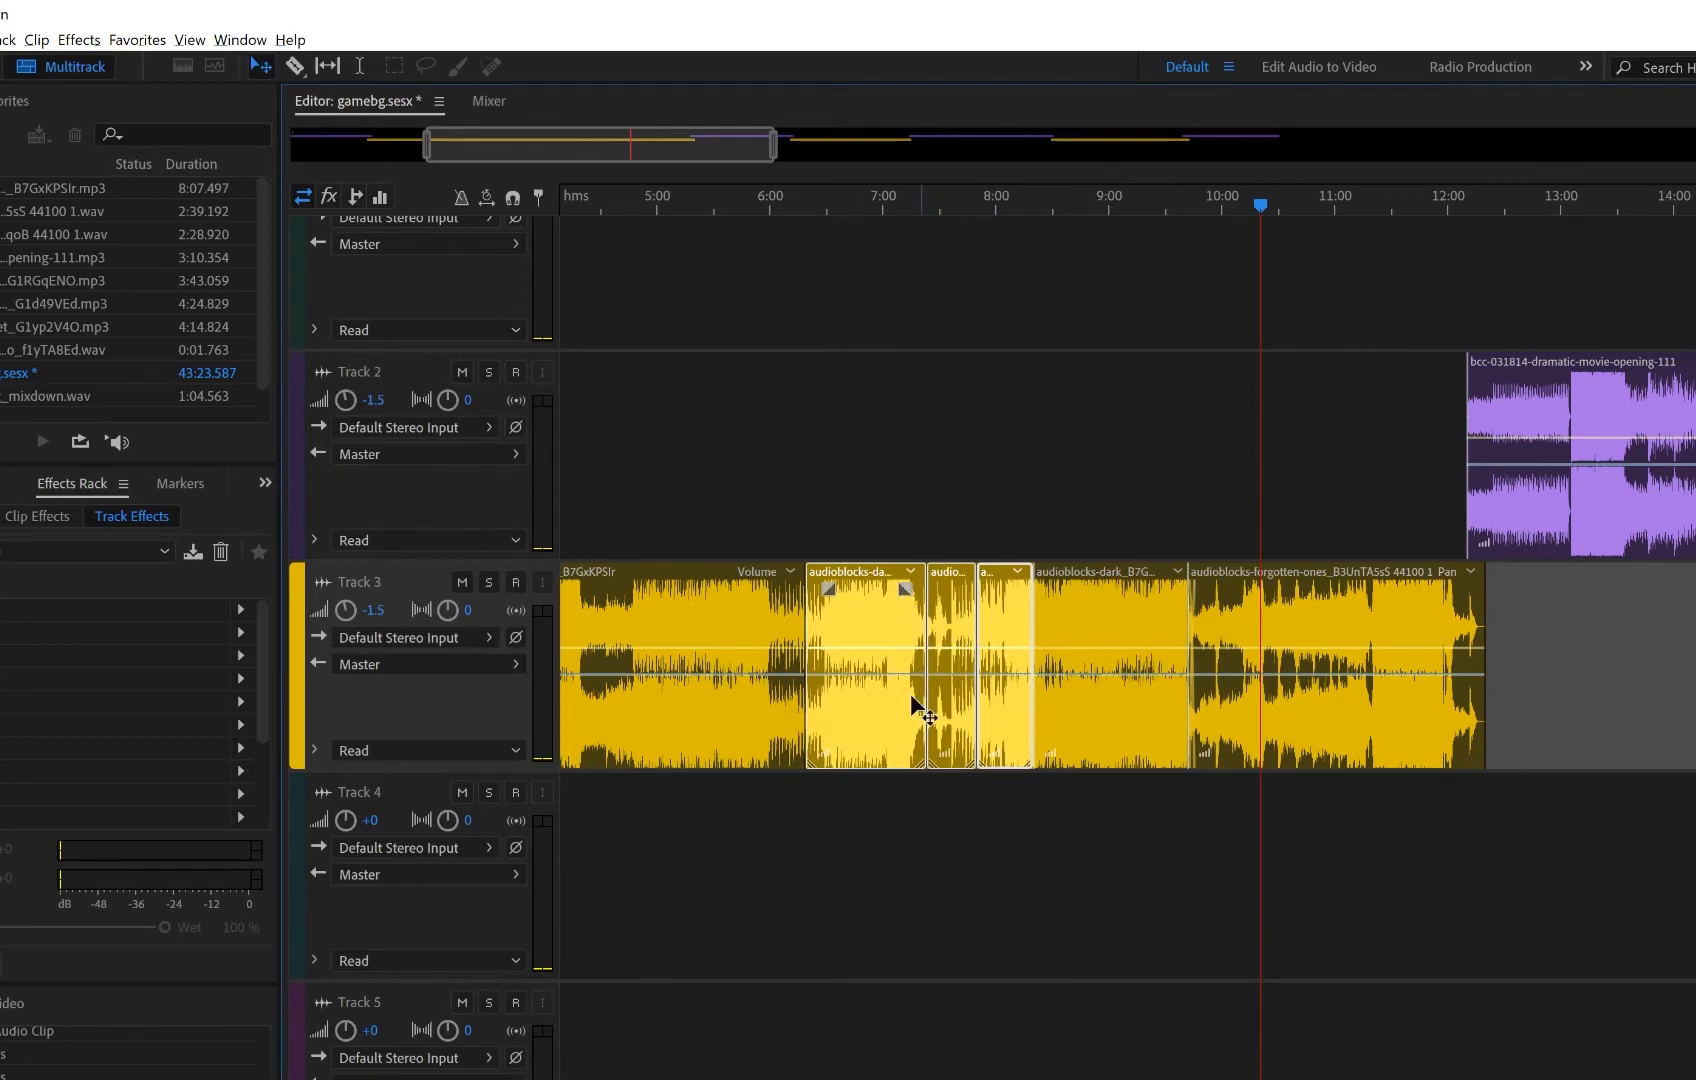
- Review the default output and default input device options in the Audio Hardware preferences and leave without saving changes
left_click(1033, 462)
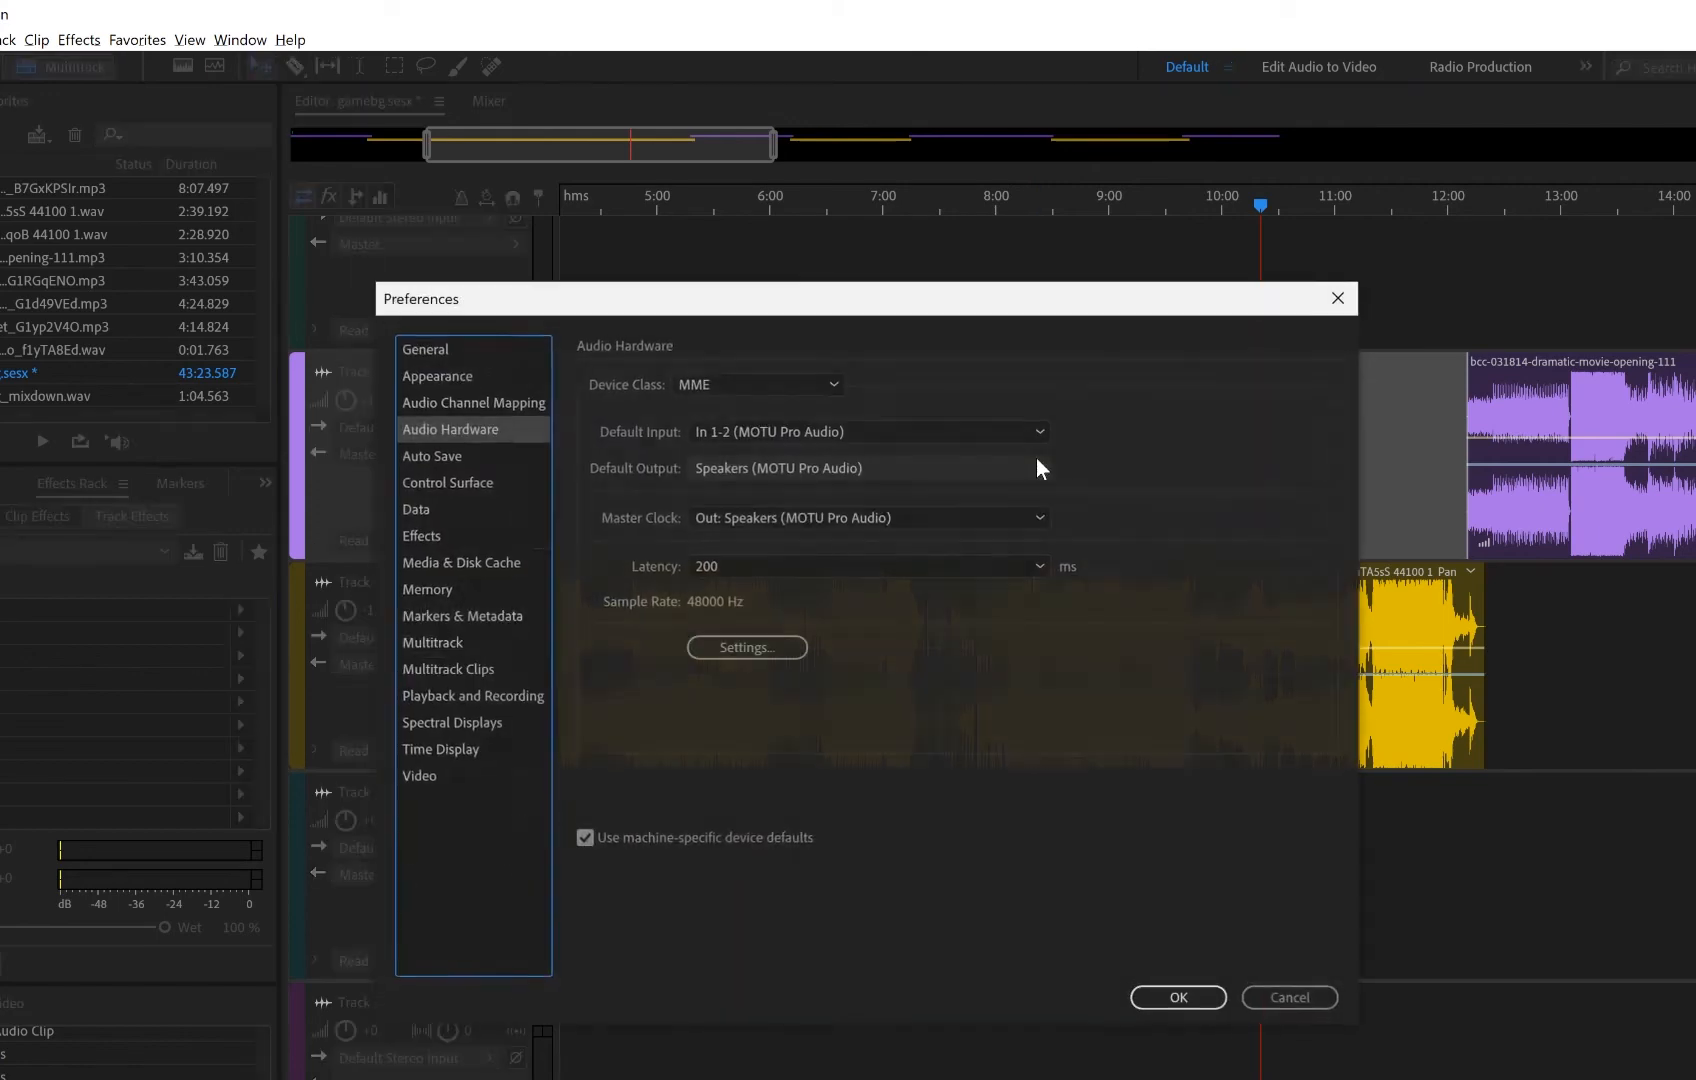
left_click(741, 465)
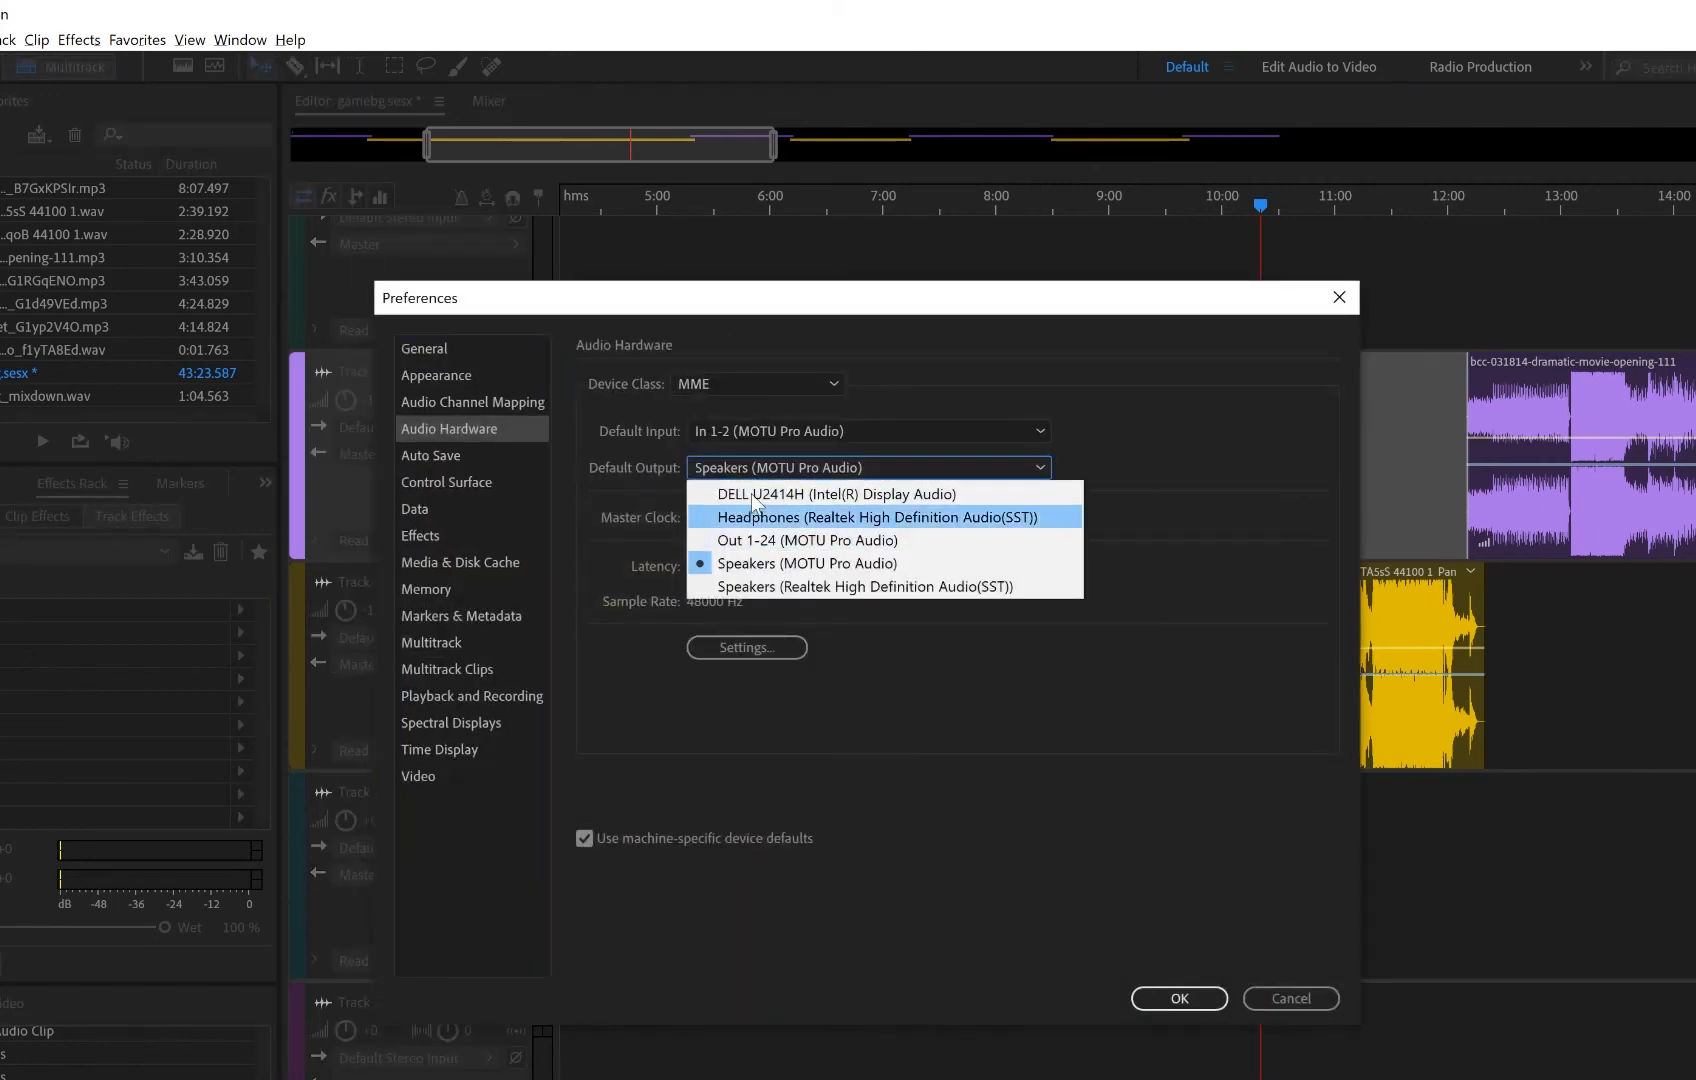
left_click(735, 435)
left_click(1053, 347)
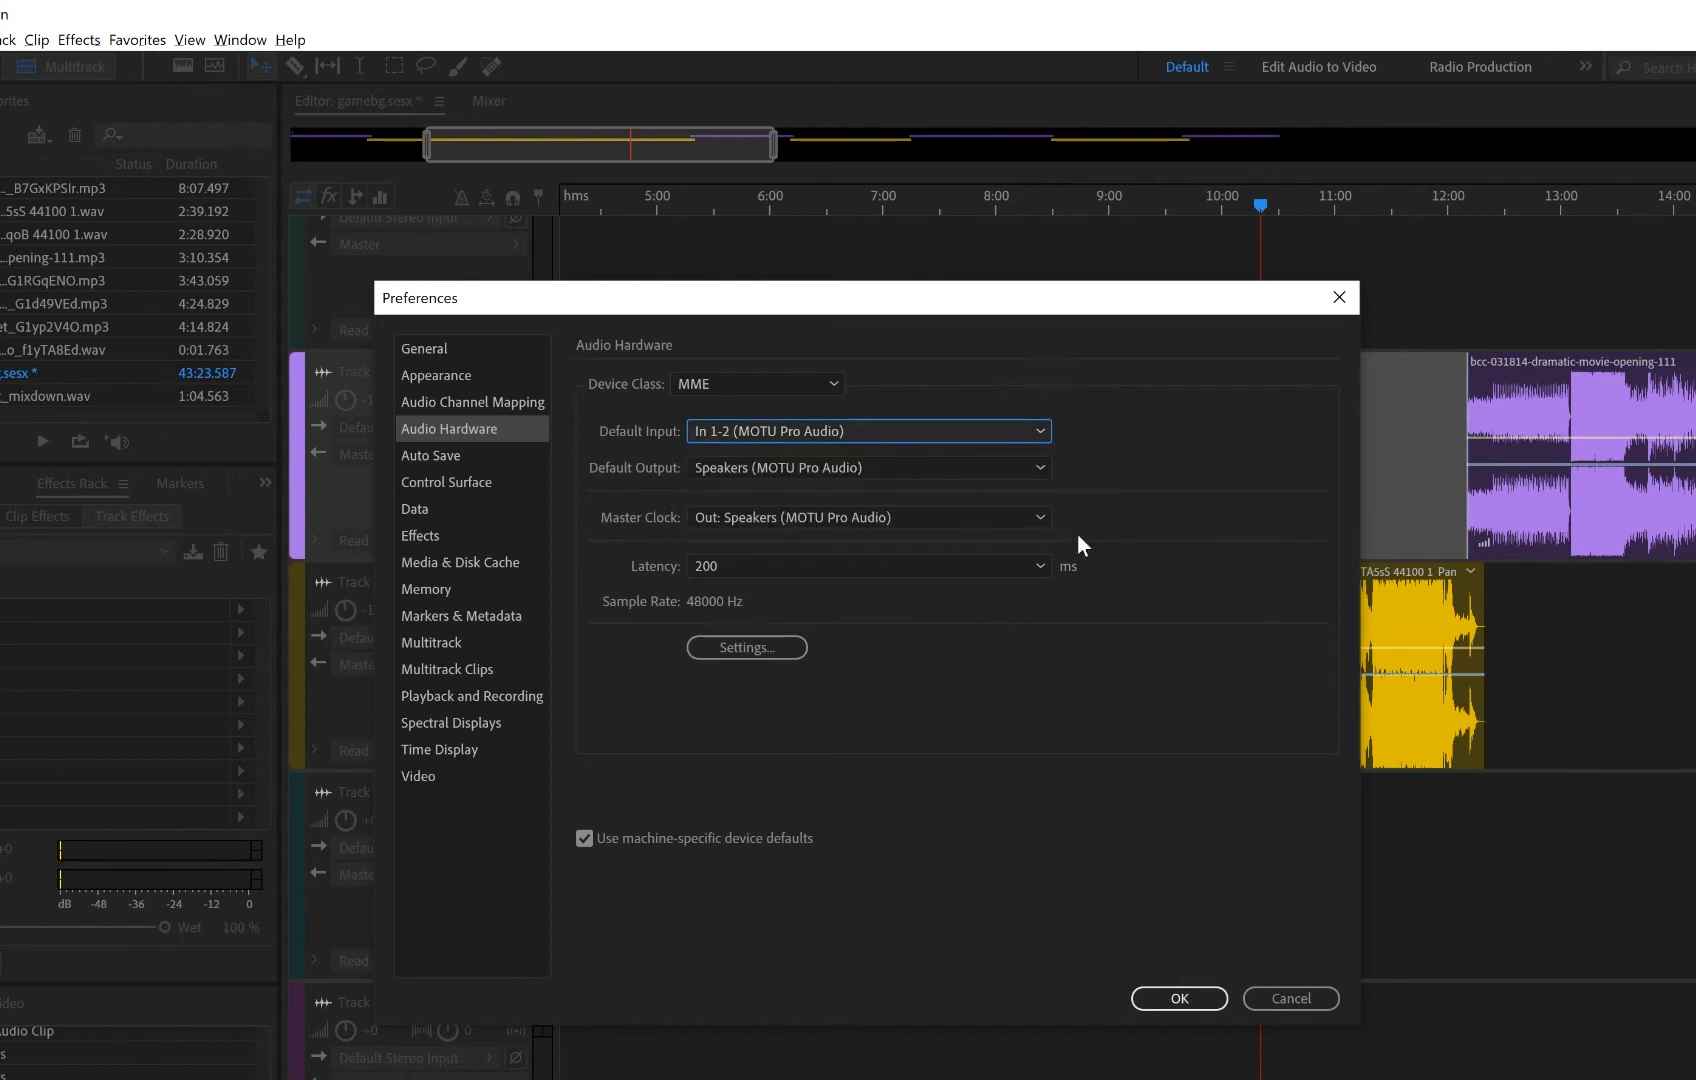
left_click(1272, 990)
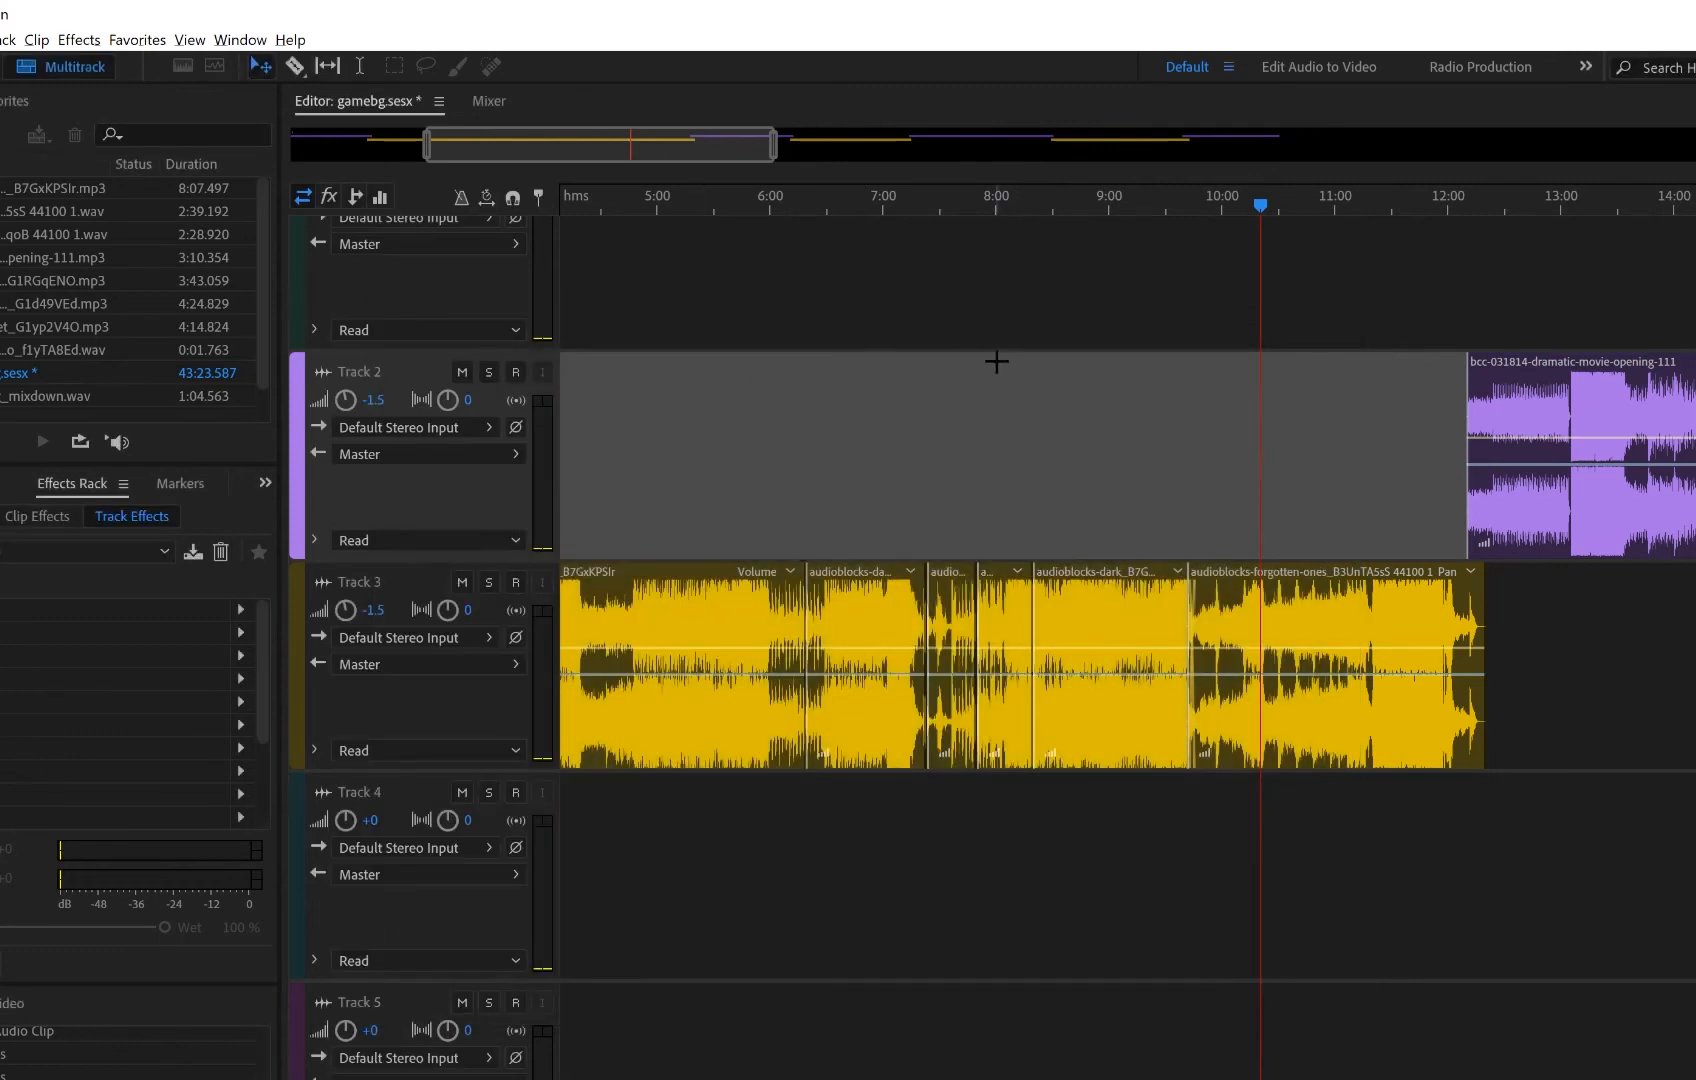
- Slide the Track 3 segment starting at 8:20 about one second earlier to crossfade with the preceding segment, and select that preceding segment
scroll(1034, 208, "up", 10)
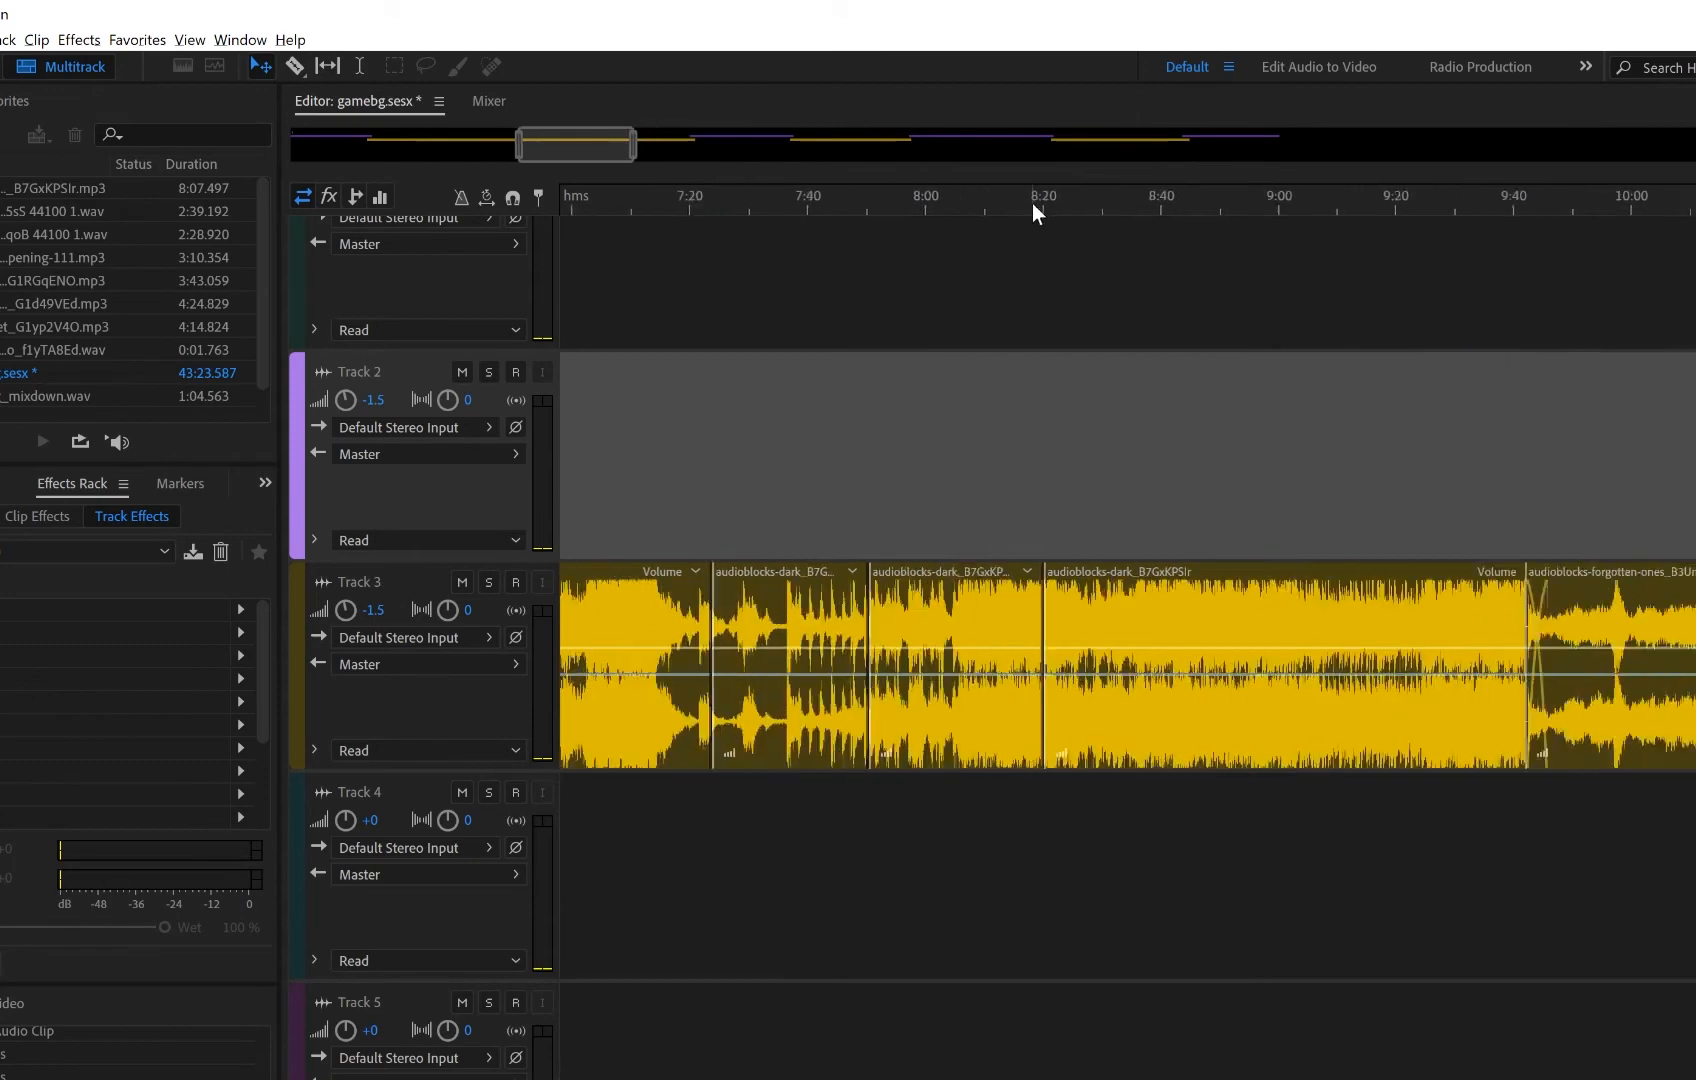
scroll(1108, 208, "up", 5)
left_click_drag(1181, 594, 1052, 605)
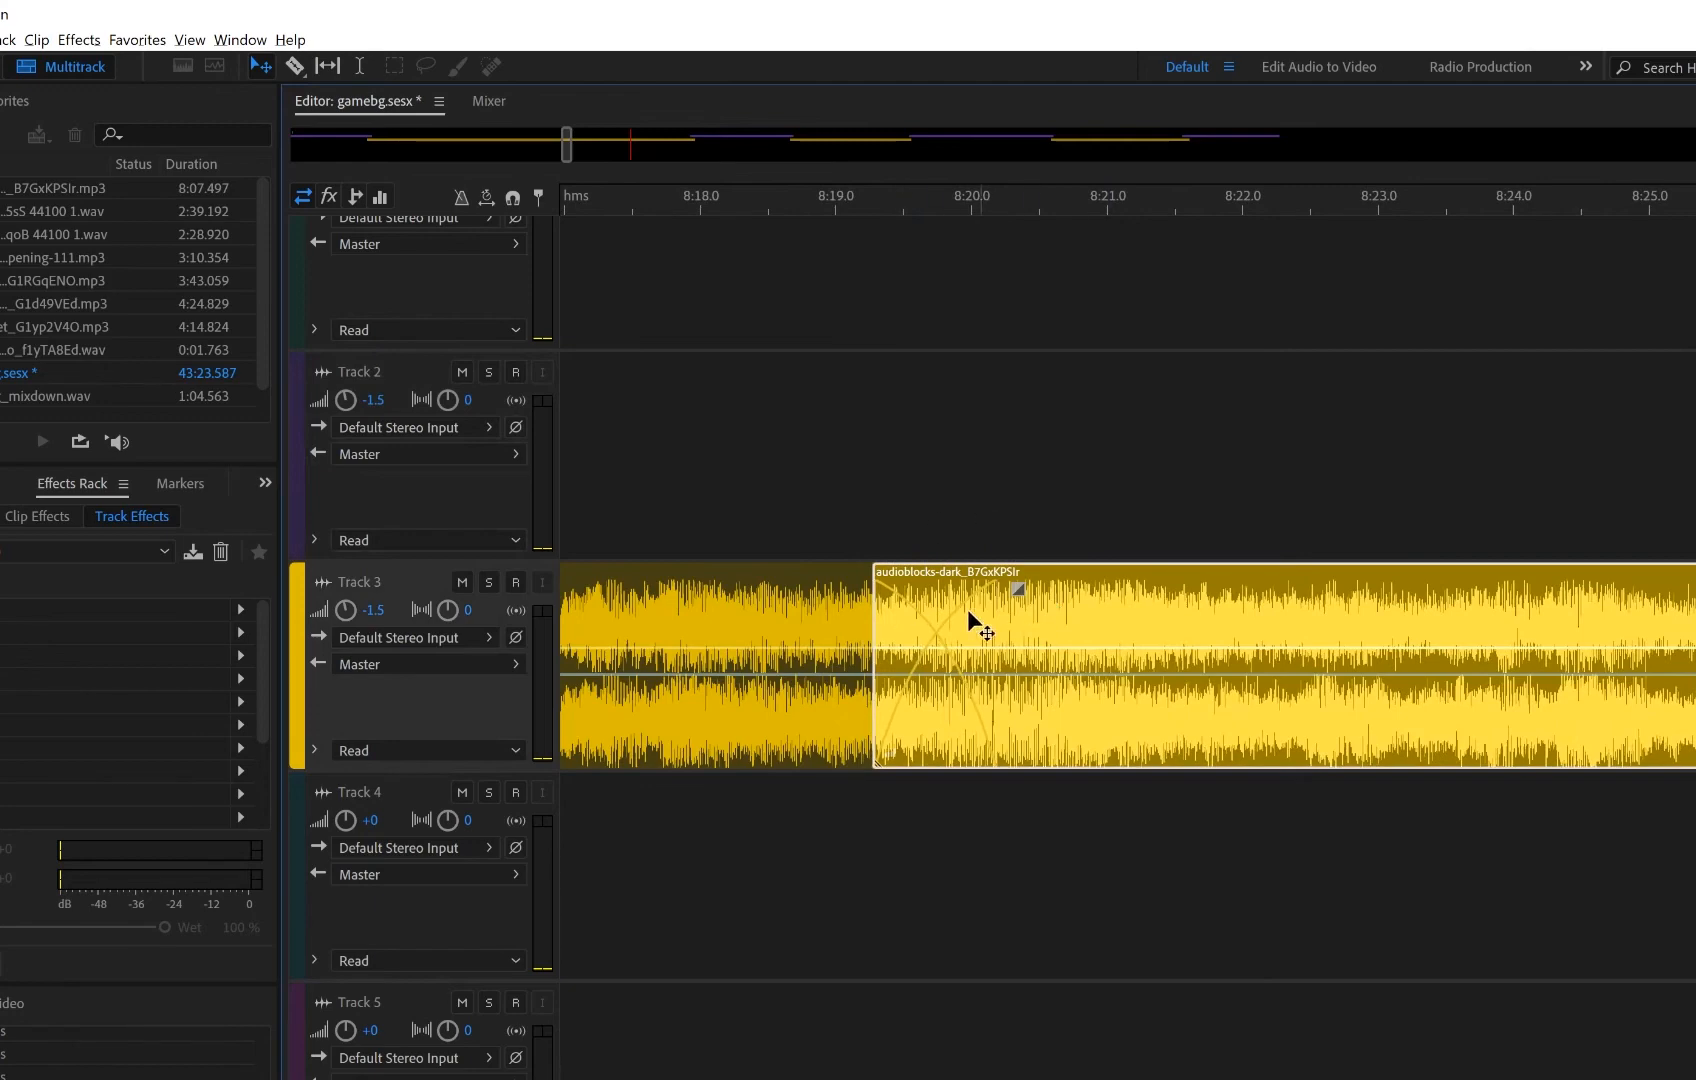
scroll(911, 196, "up", 3)
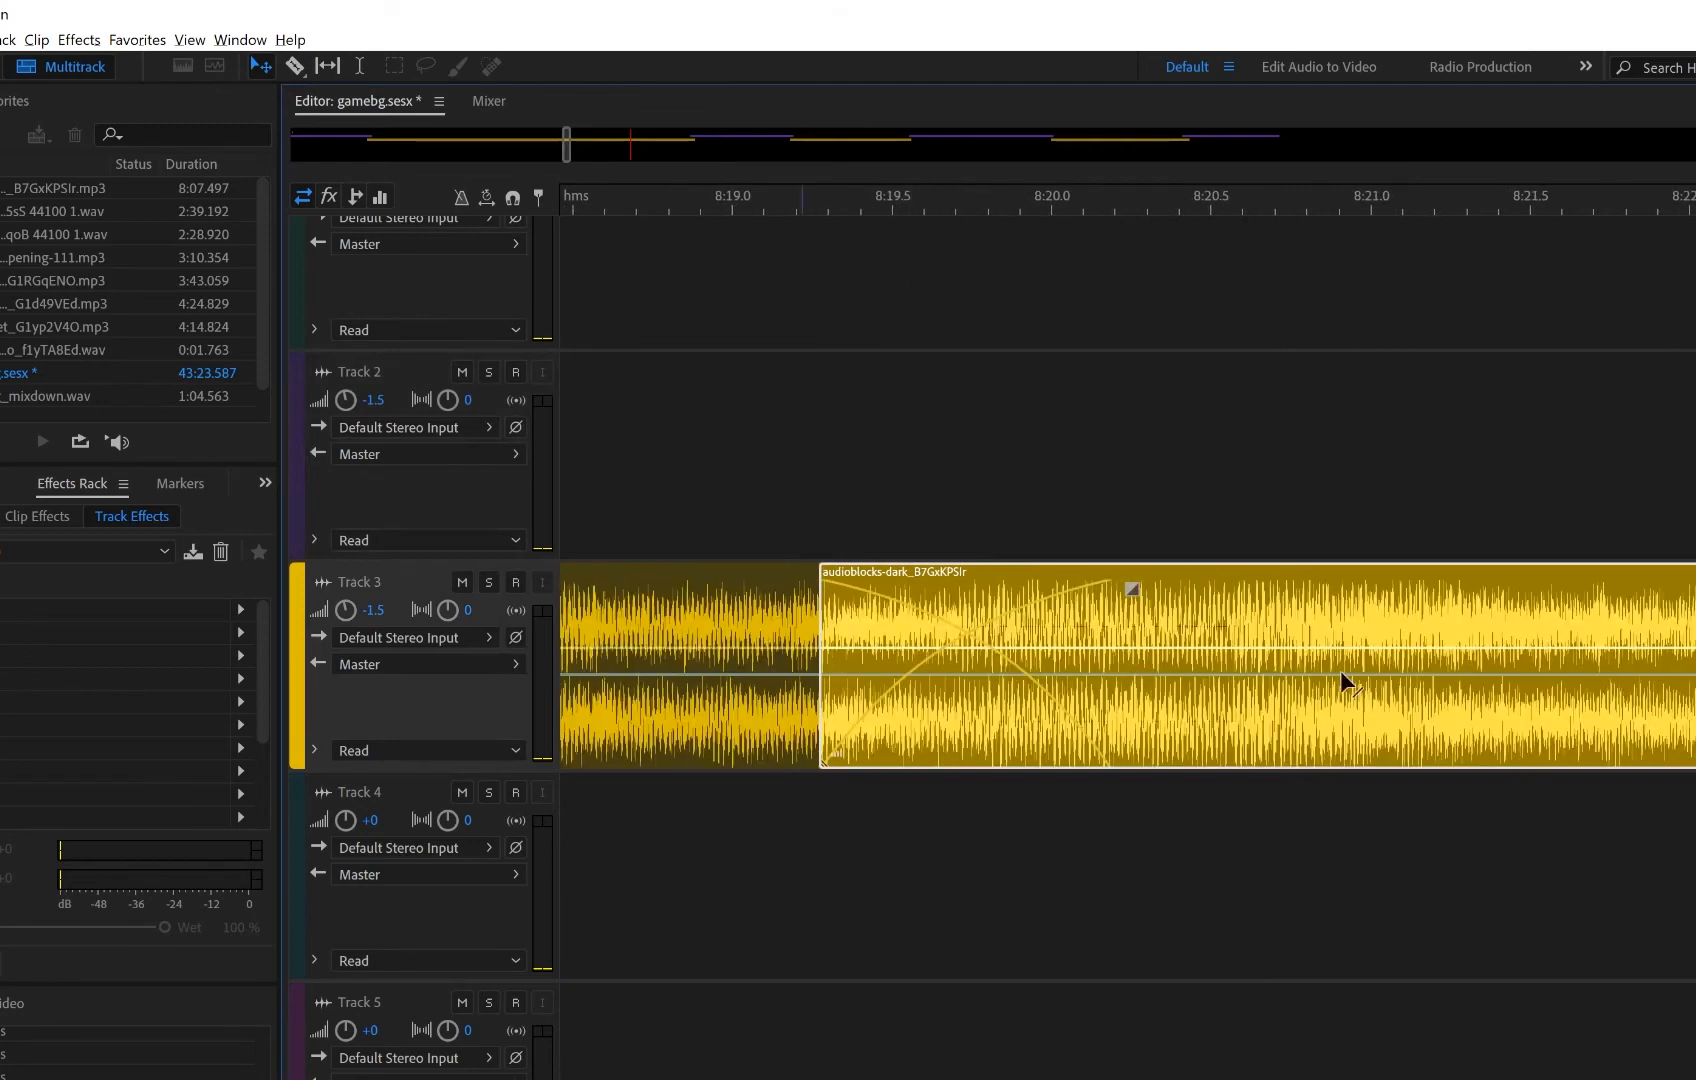
left_click(752, 648)
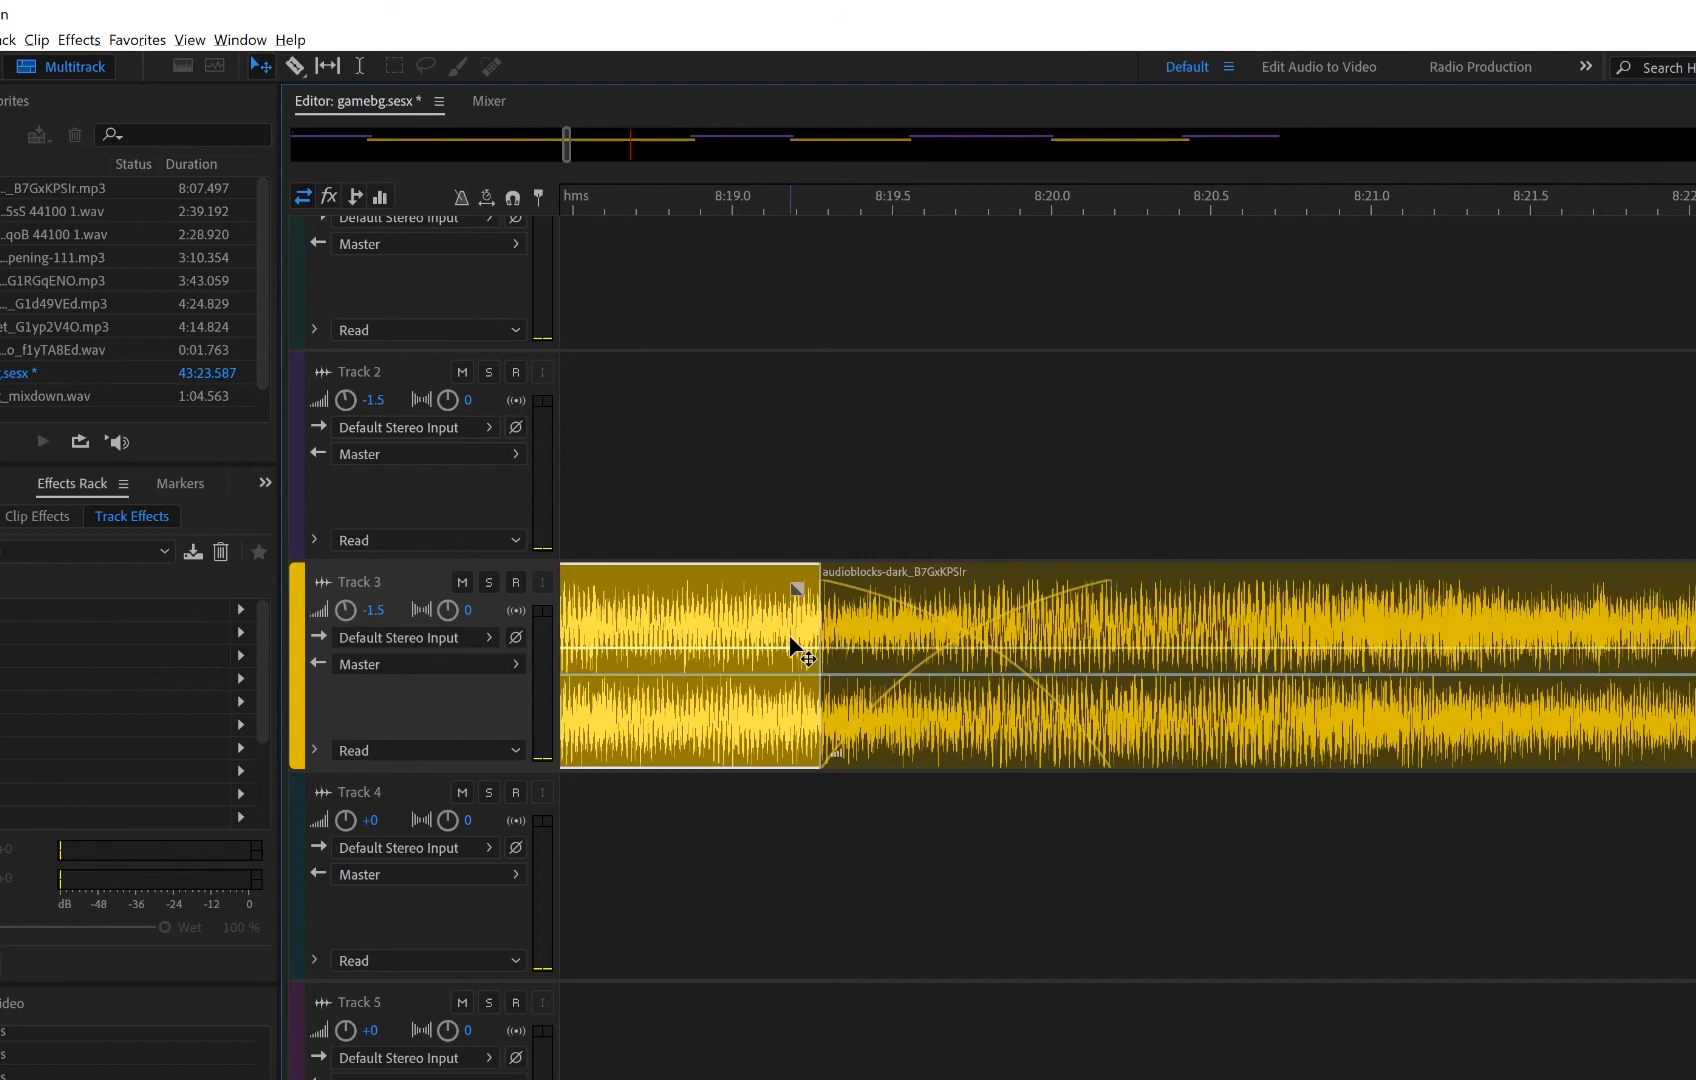
- Bring each overlapping Track 3 segment to the front in turn, trimming the earlier one's end to about 8:19.9 and the later one's start to about 8:19.0
right_click(764, 624)
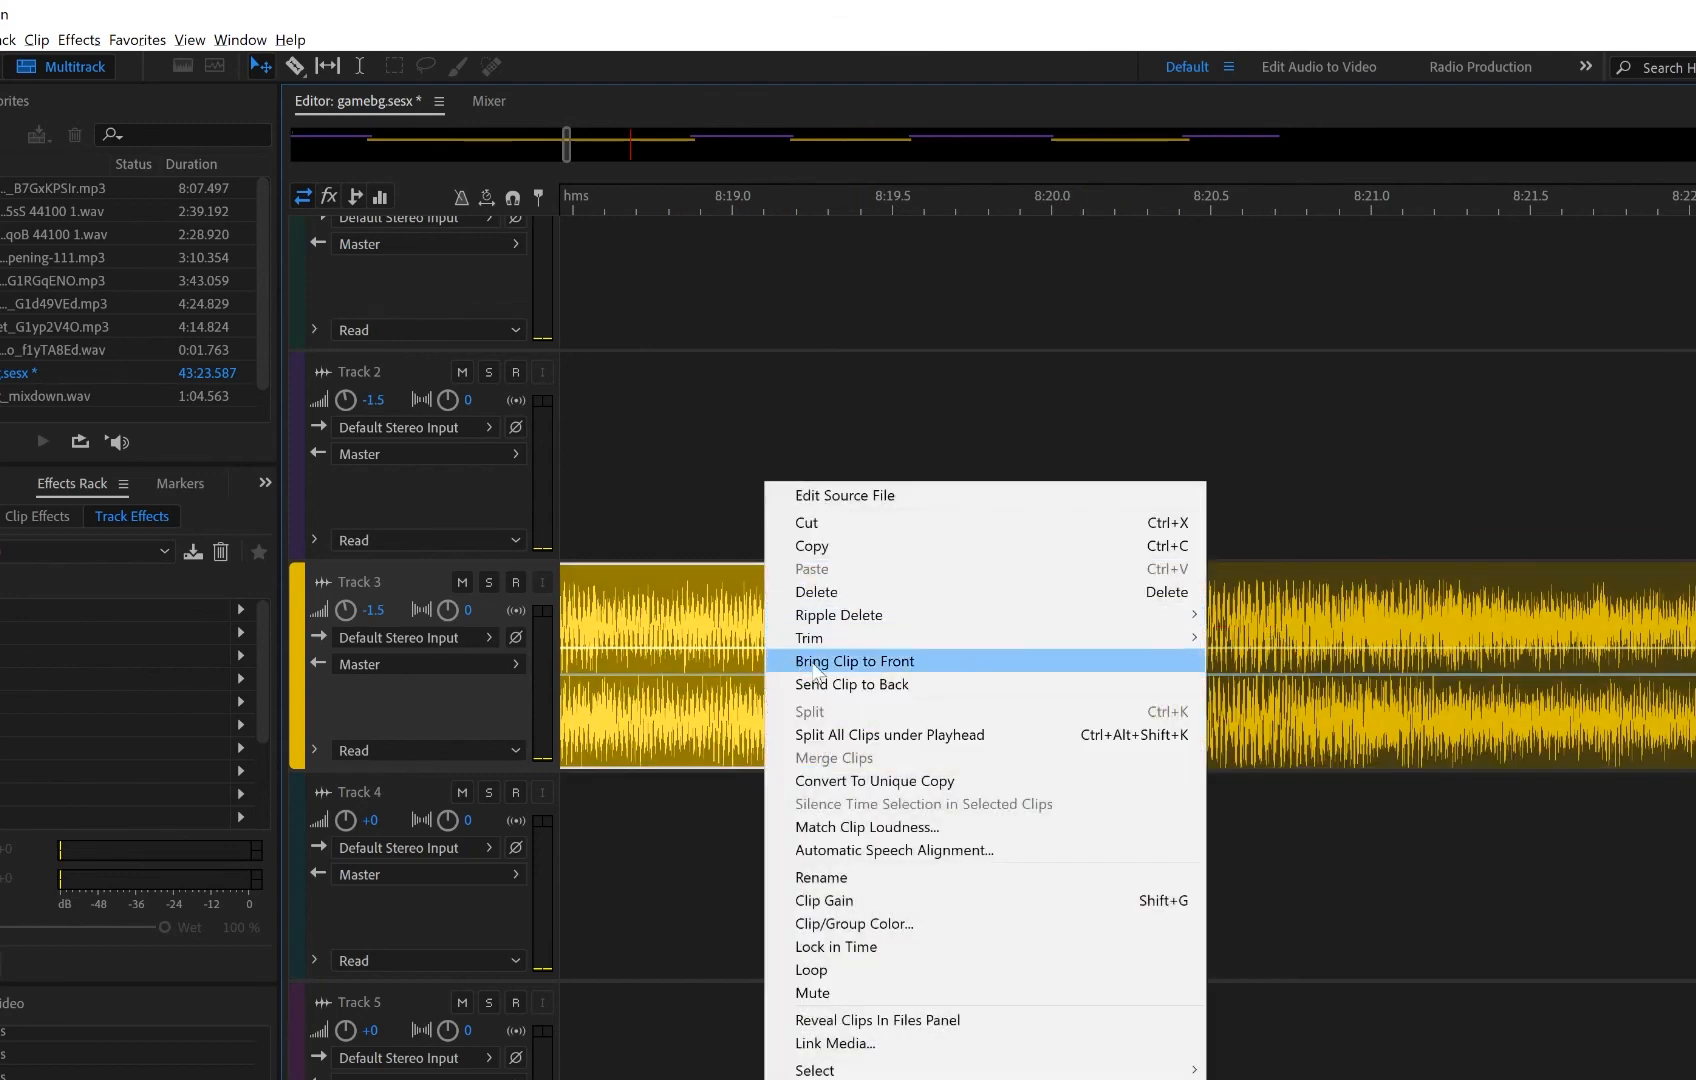
left_click(814, 661)
left_click_drag(1098, 632, 1002, 639)
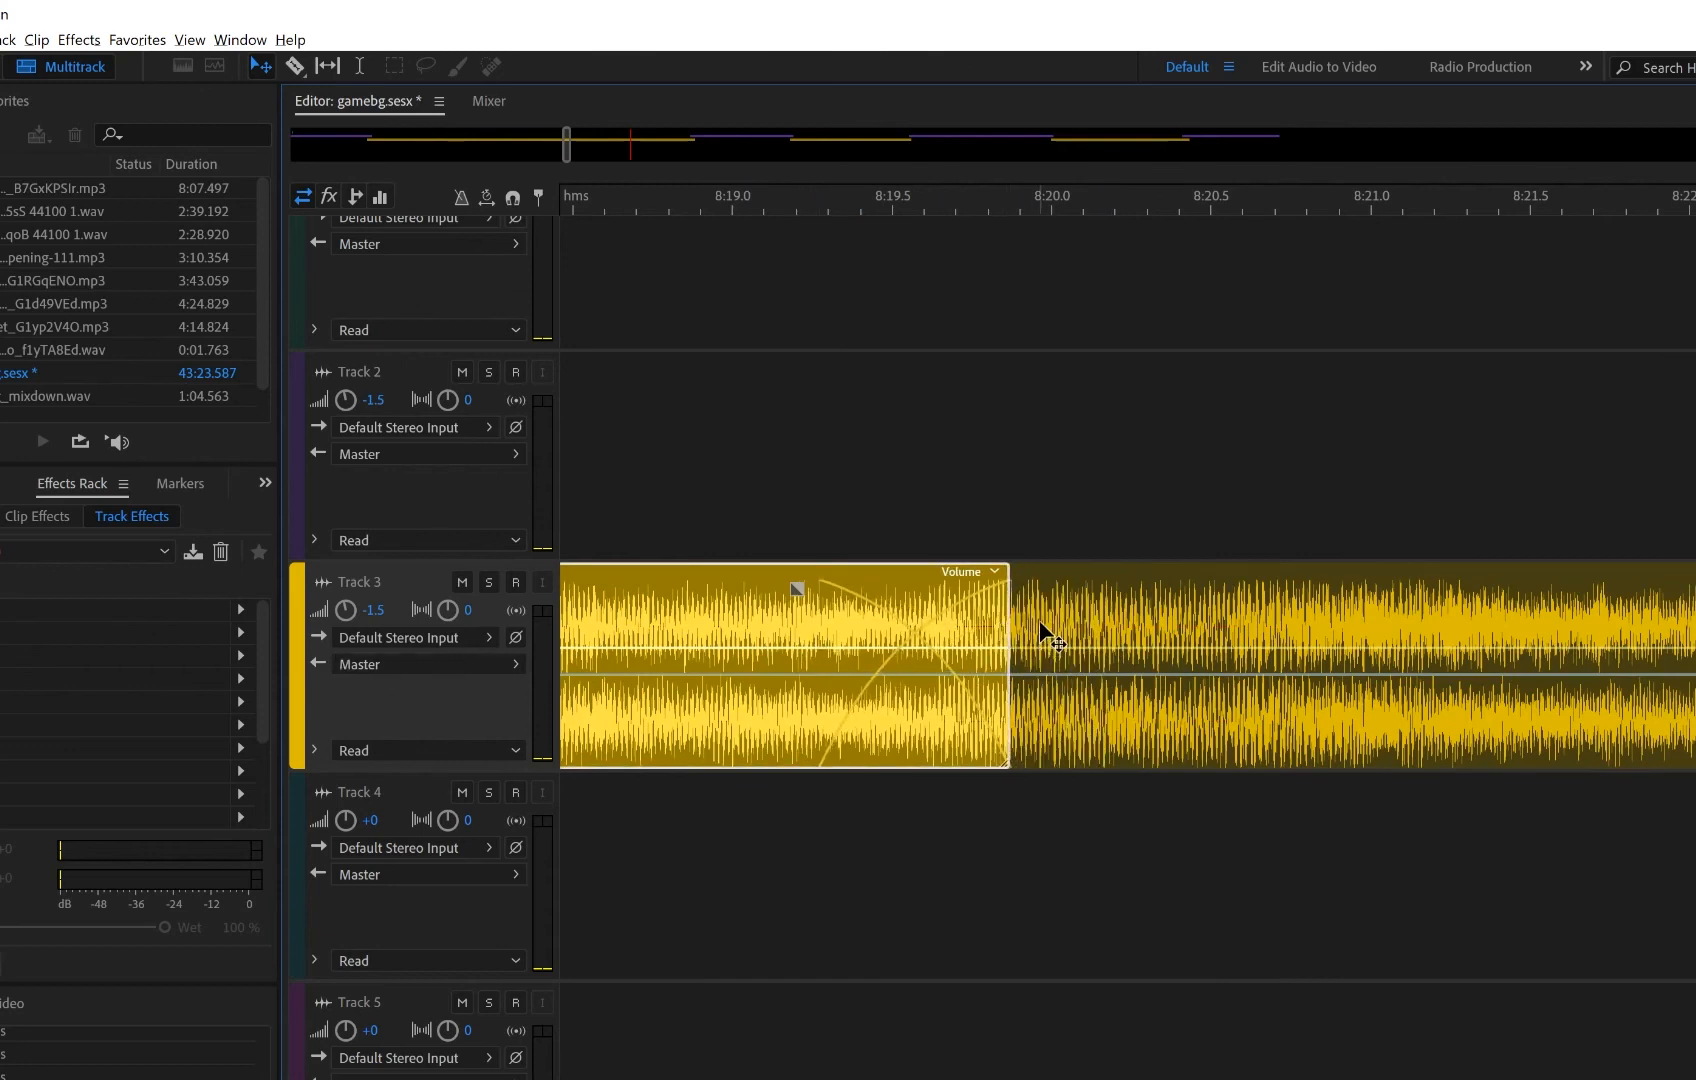
right_click(1040, 628)
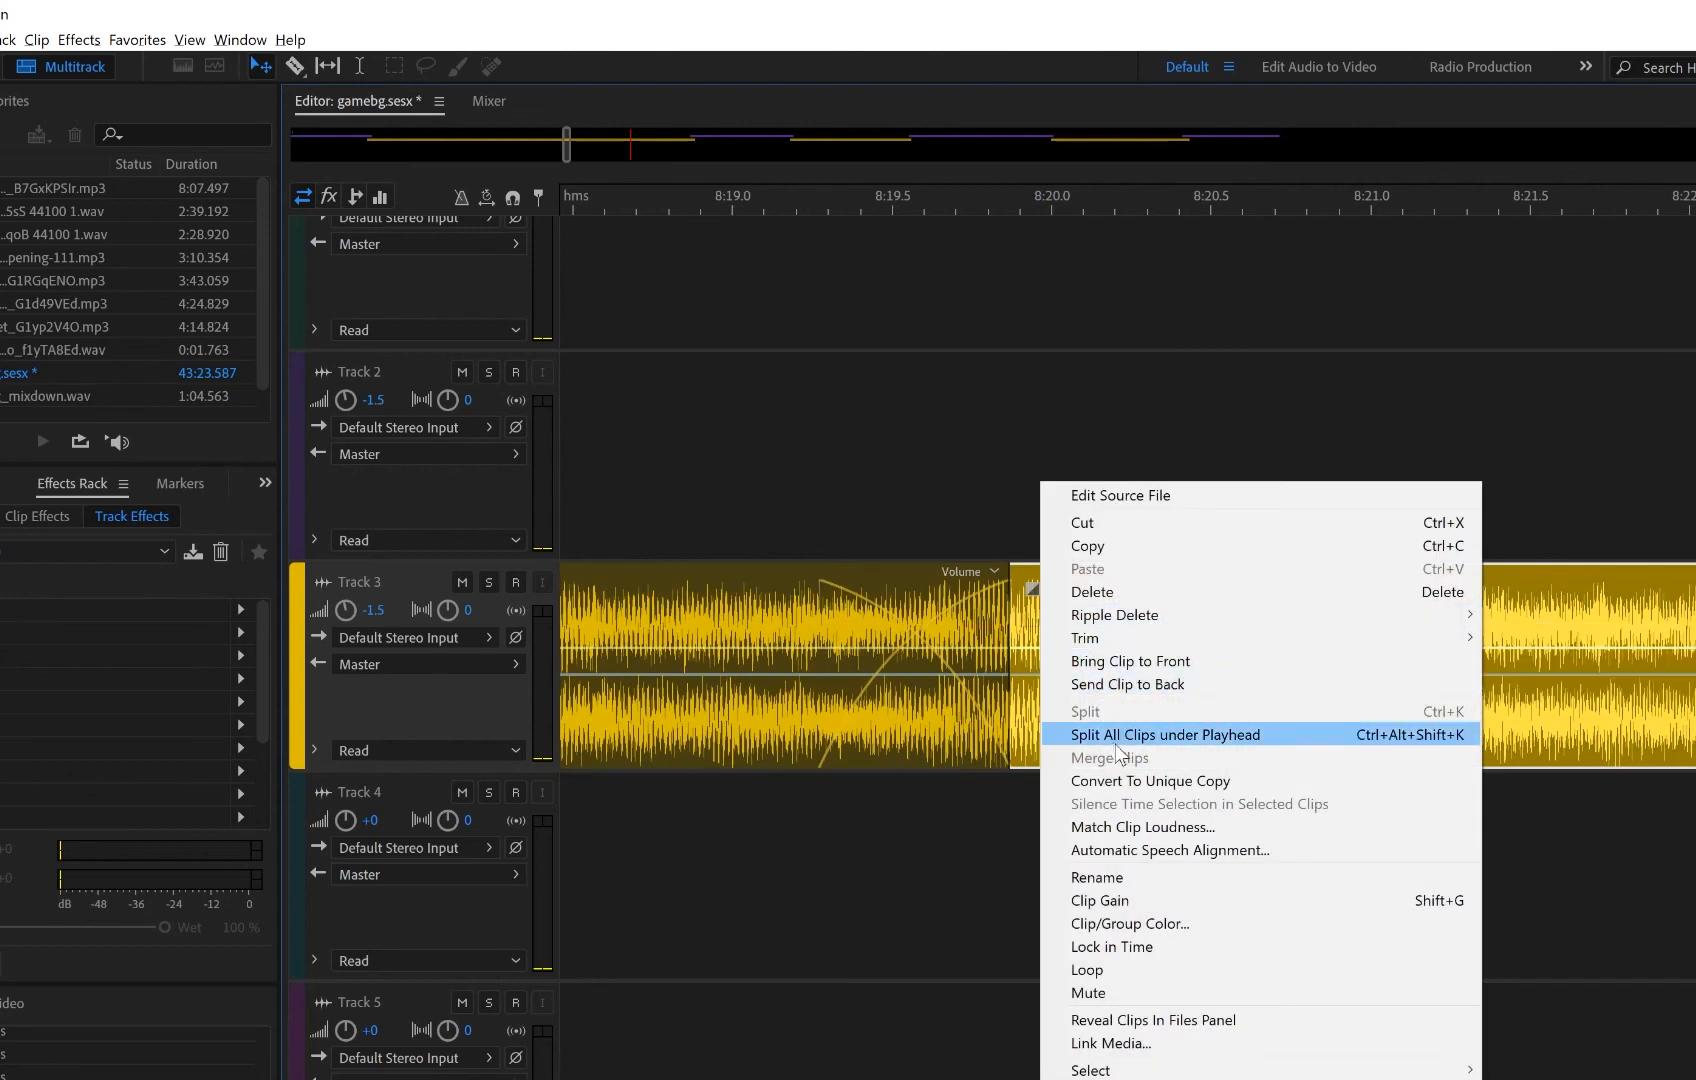
left_click(1130, 661)
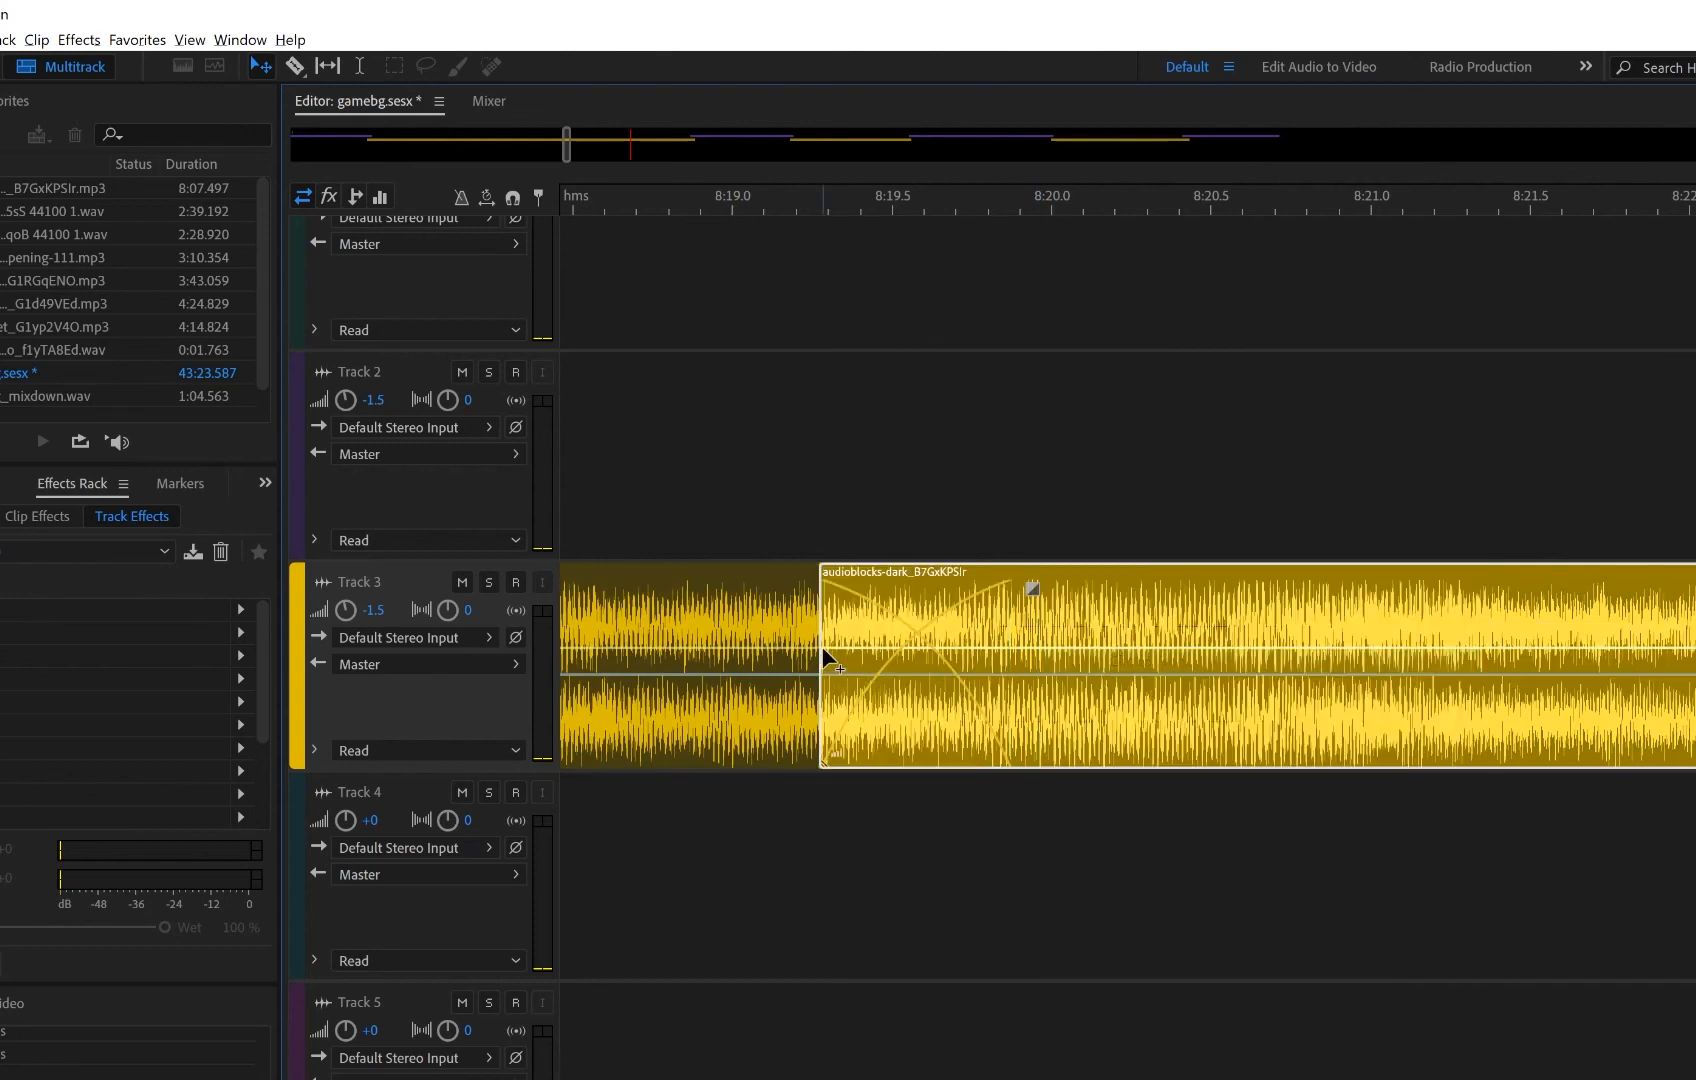
left_click_drag(820, 633, 727, 625)
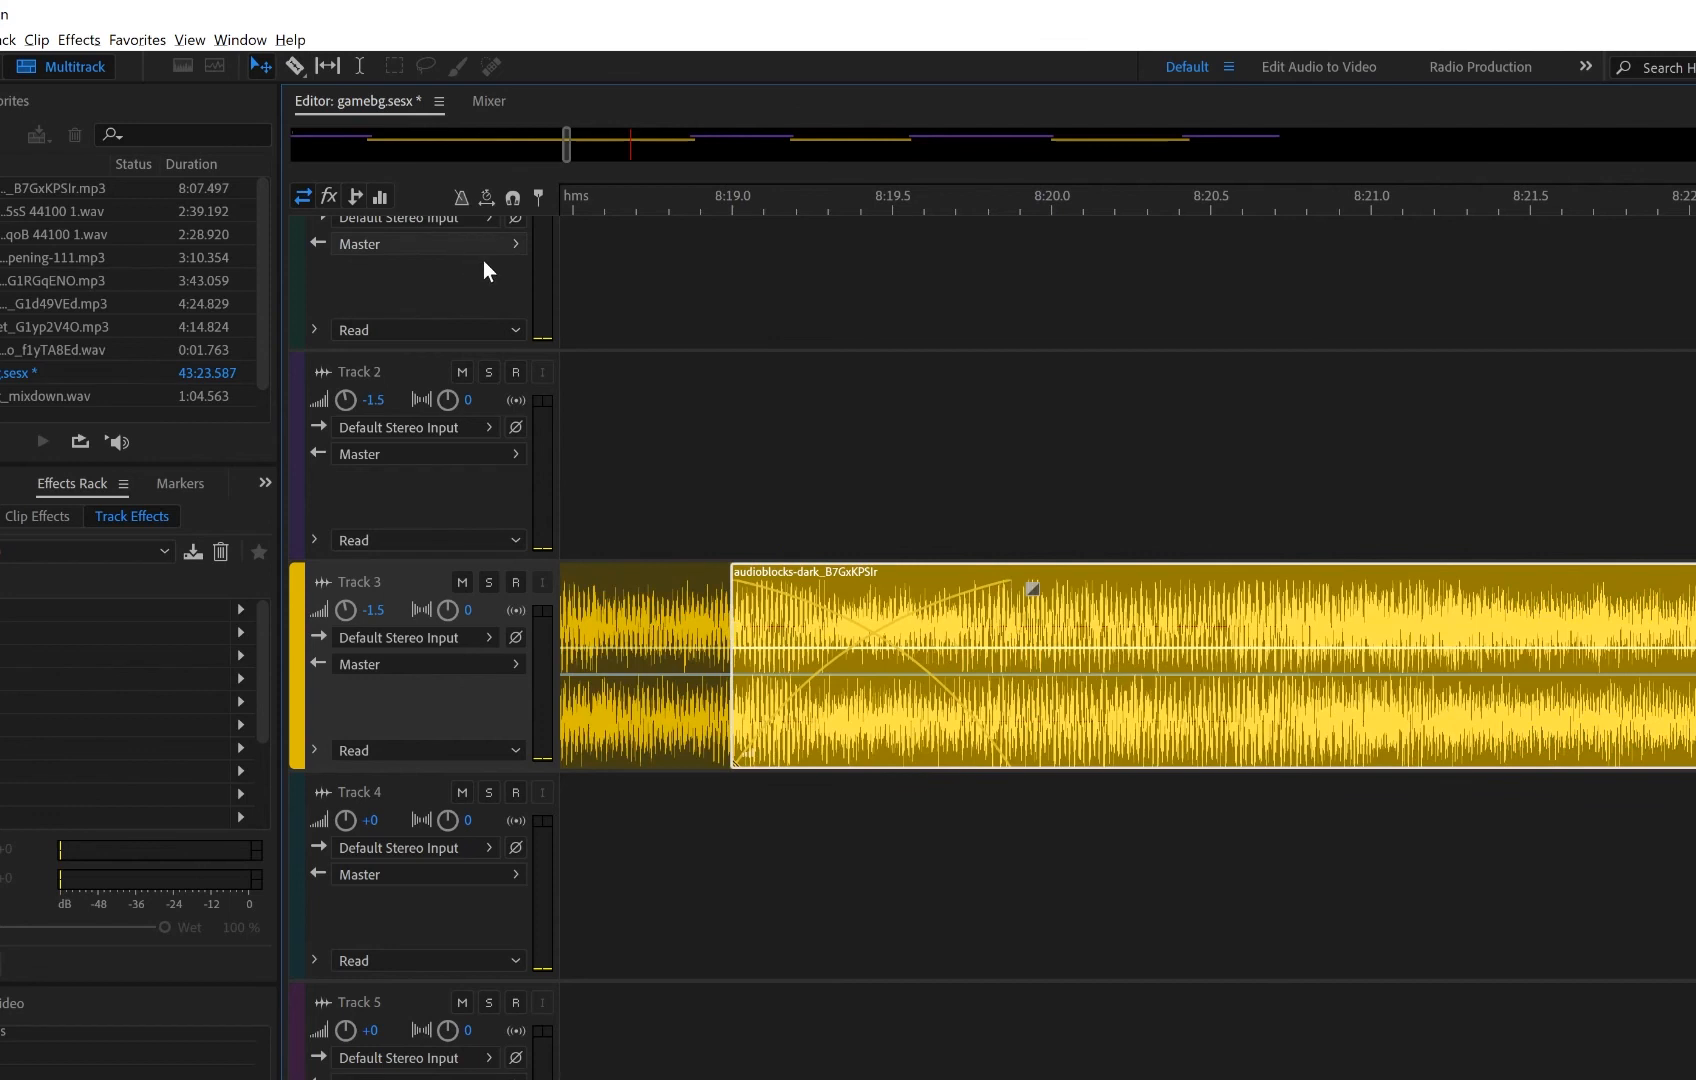
- Enable "Bring clips to front when selecting them" in the Multitrack Clips preferences and save the change
left_click(0, 40)
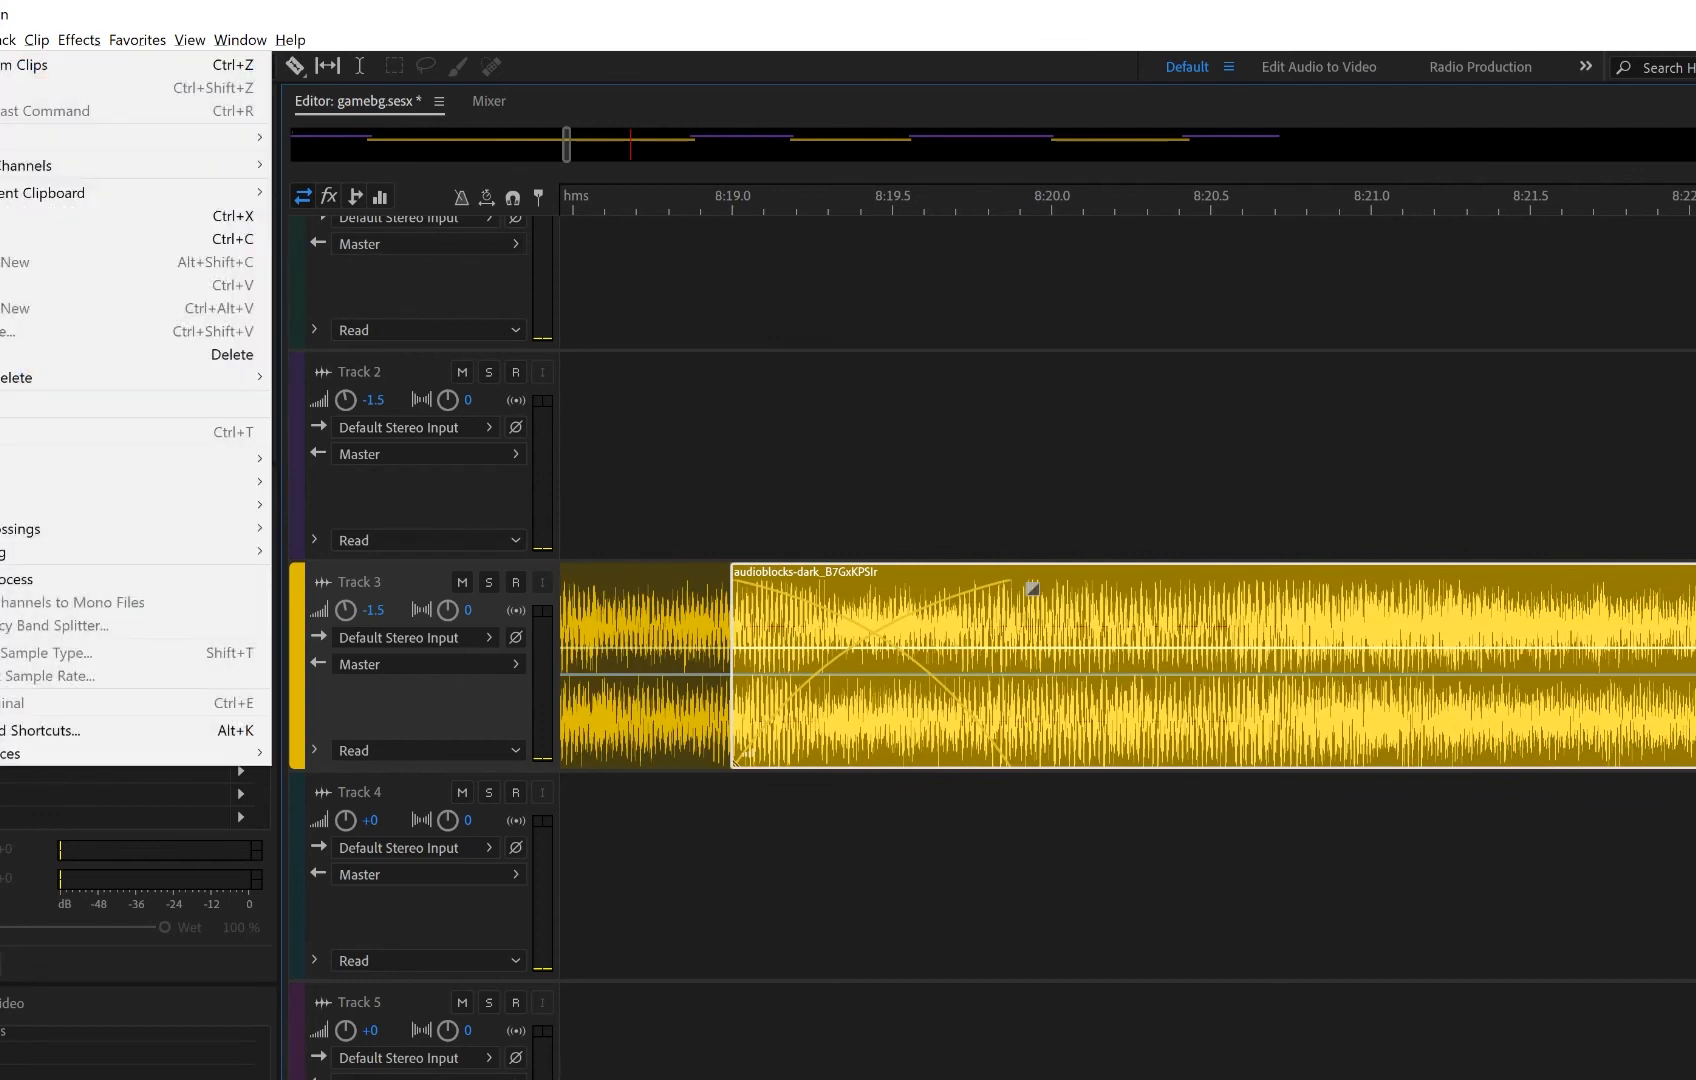
mouse_move(30, 757)
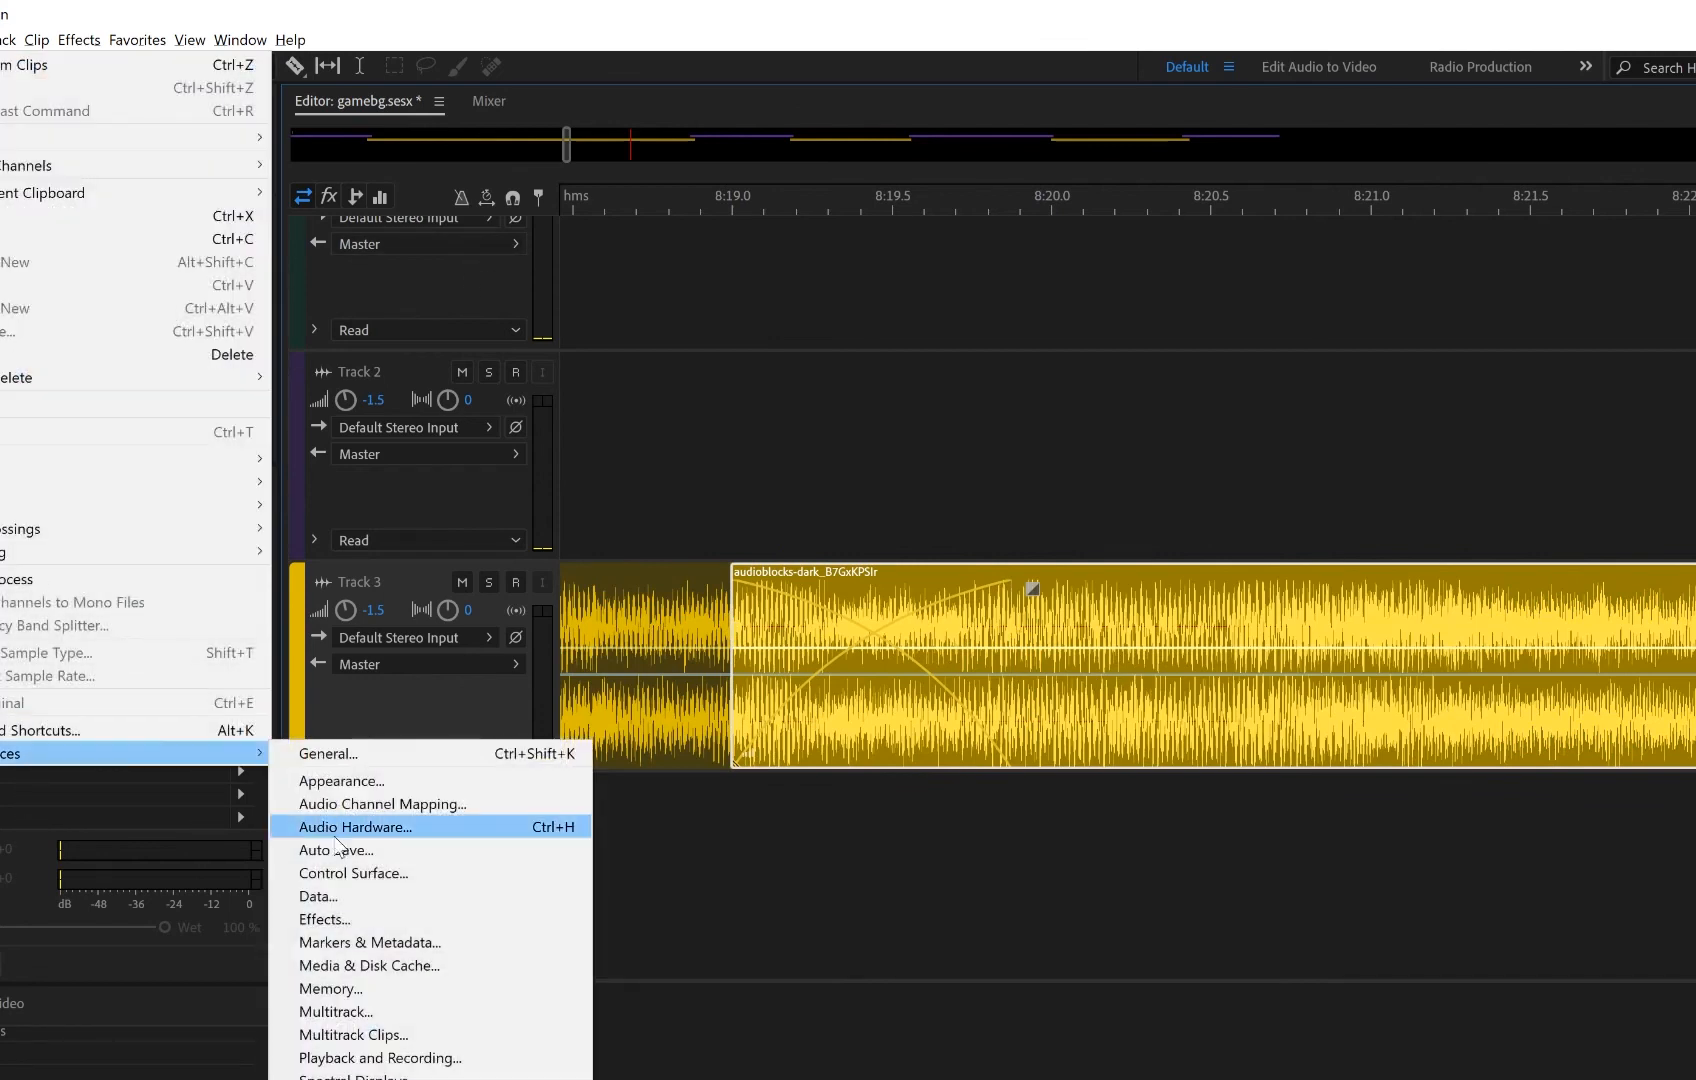
left_click(352, 1035)
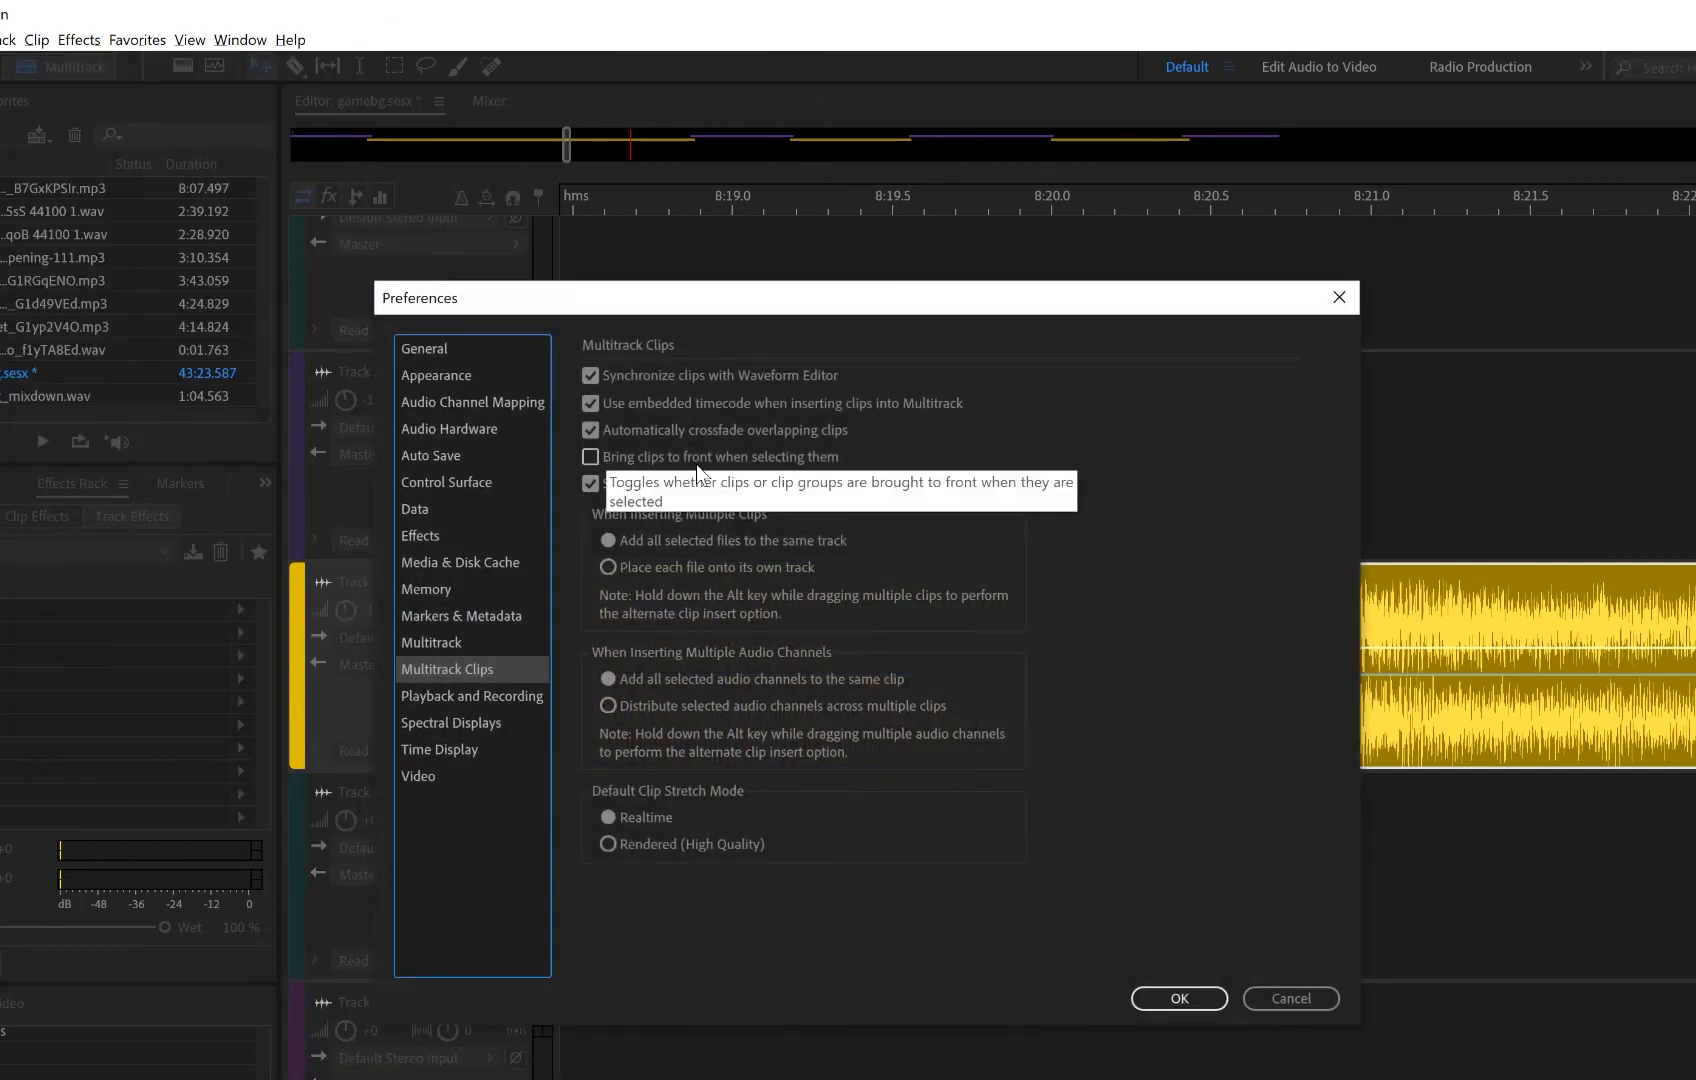
left_click(591, 457)
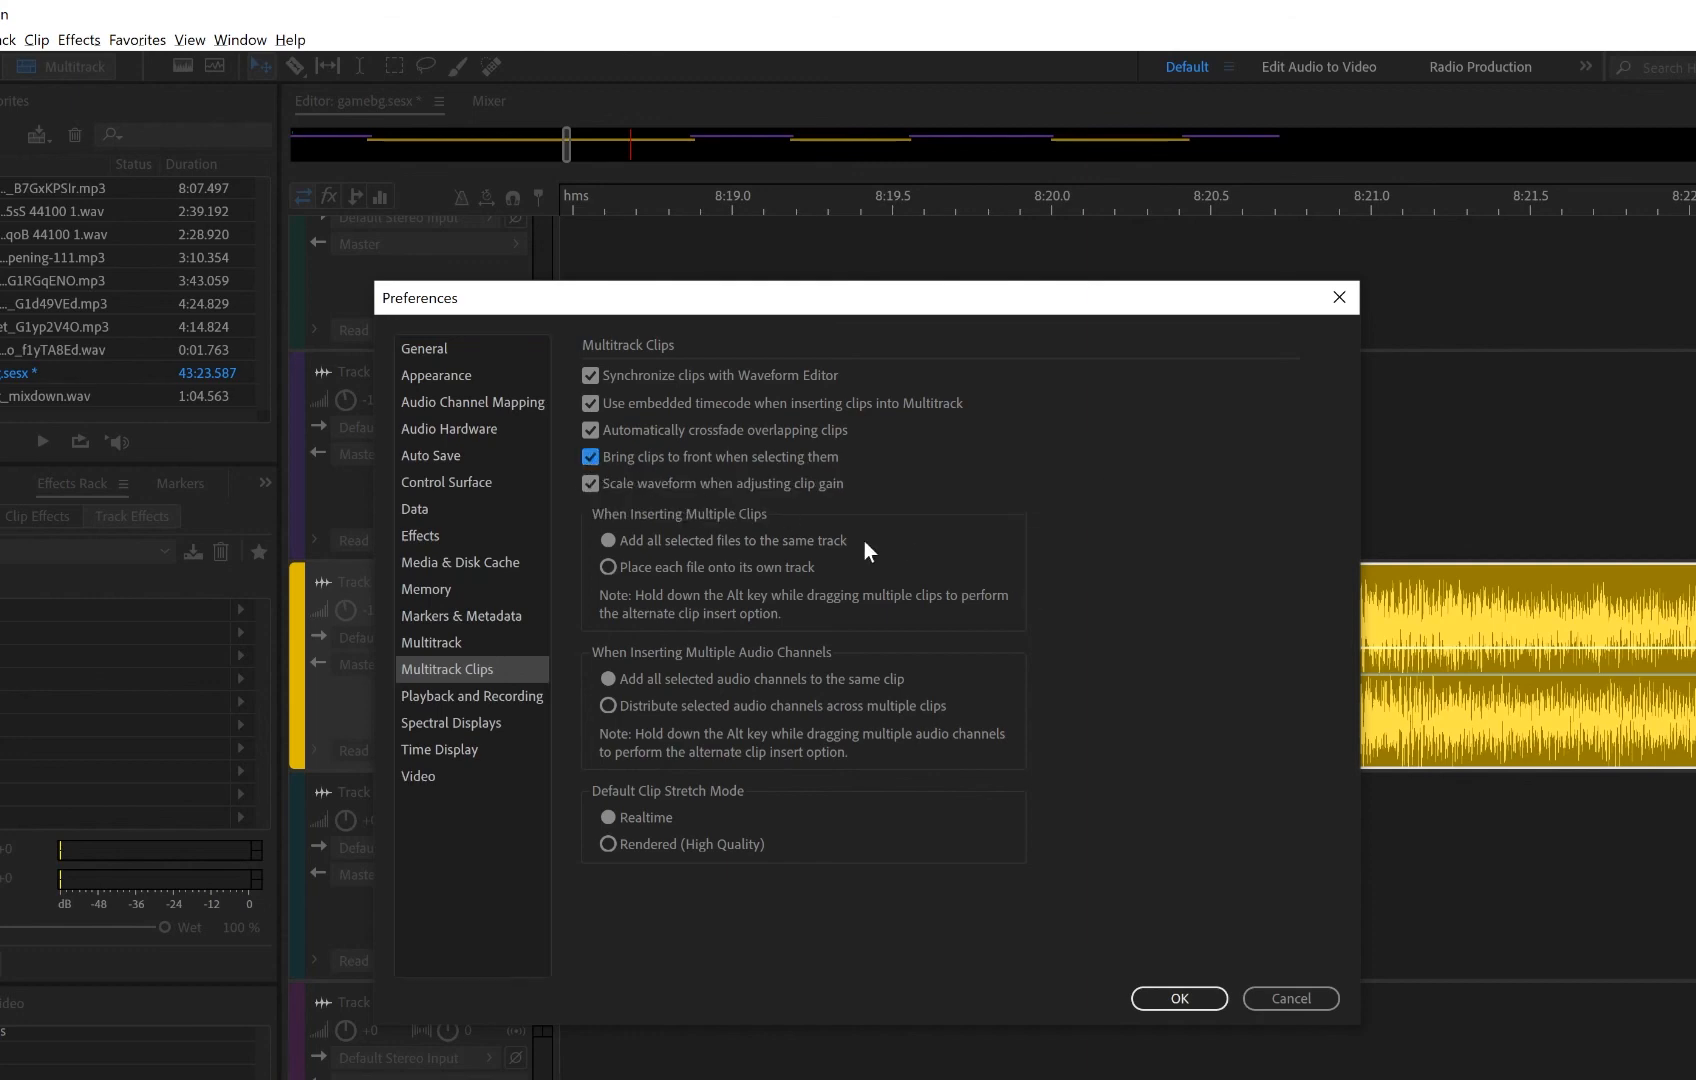
left_click(1178, 998)
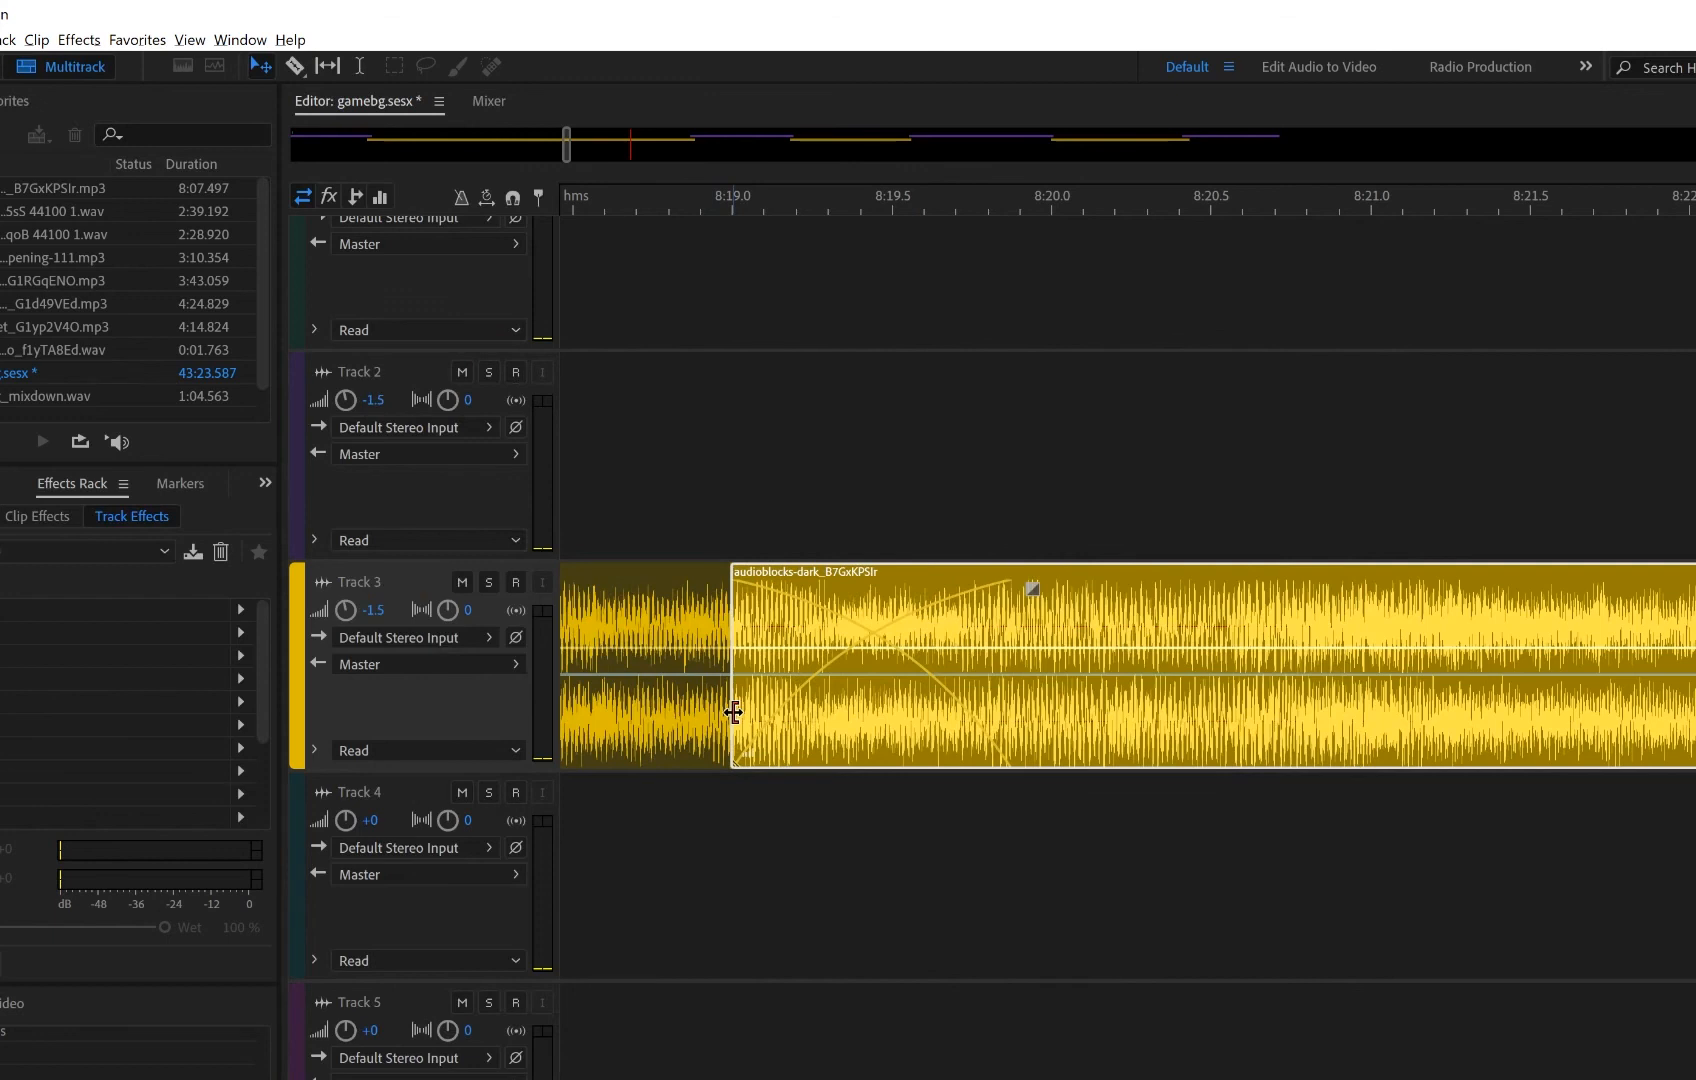
- Shorten the Track 3 crossfade by trimming the earlier segment's end to about 8:19.6 and the later segment's start to about 8:19.4
left_click_drag(733, 712, 829, 706)
left_click(776, 714)
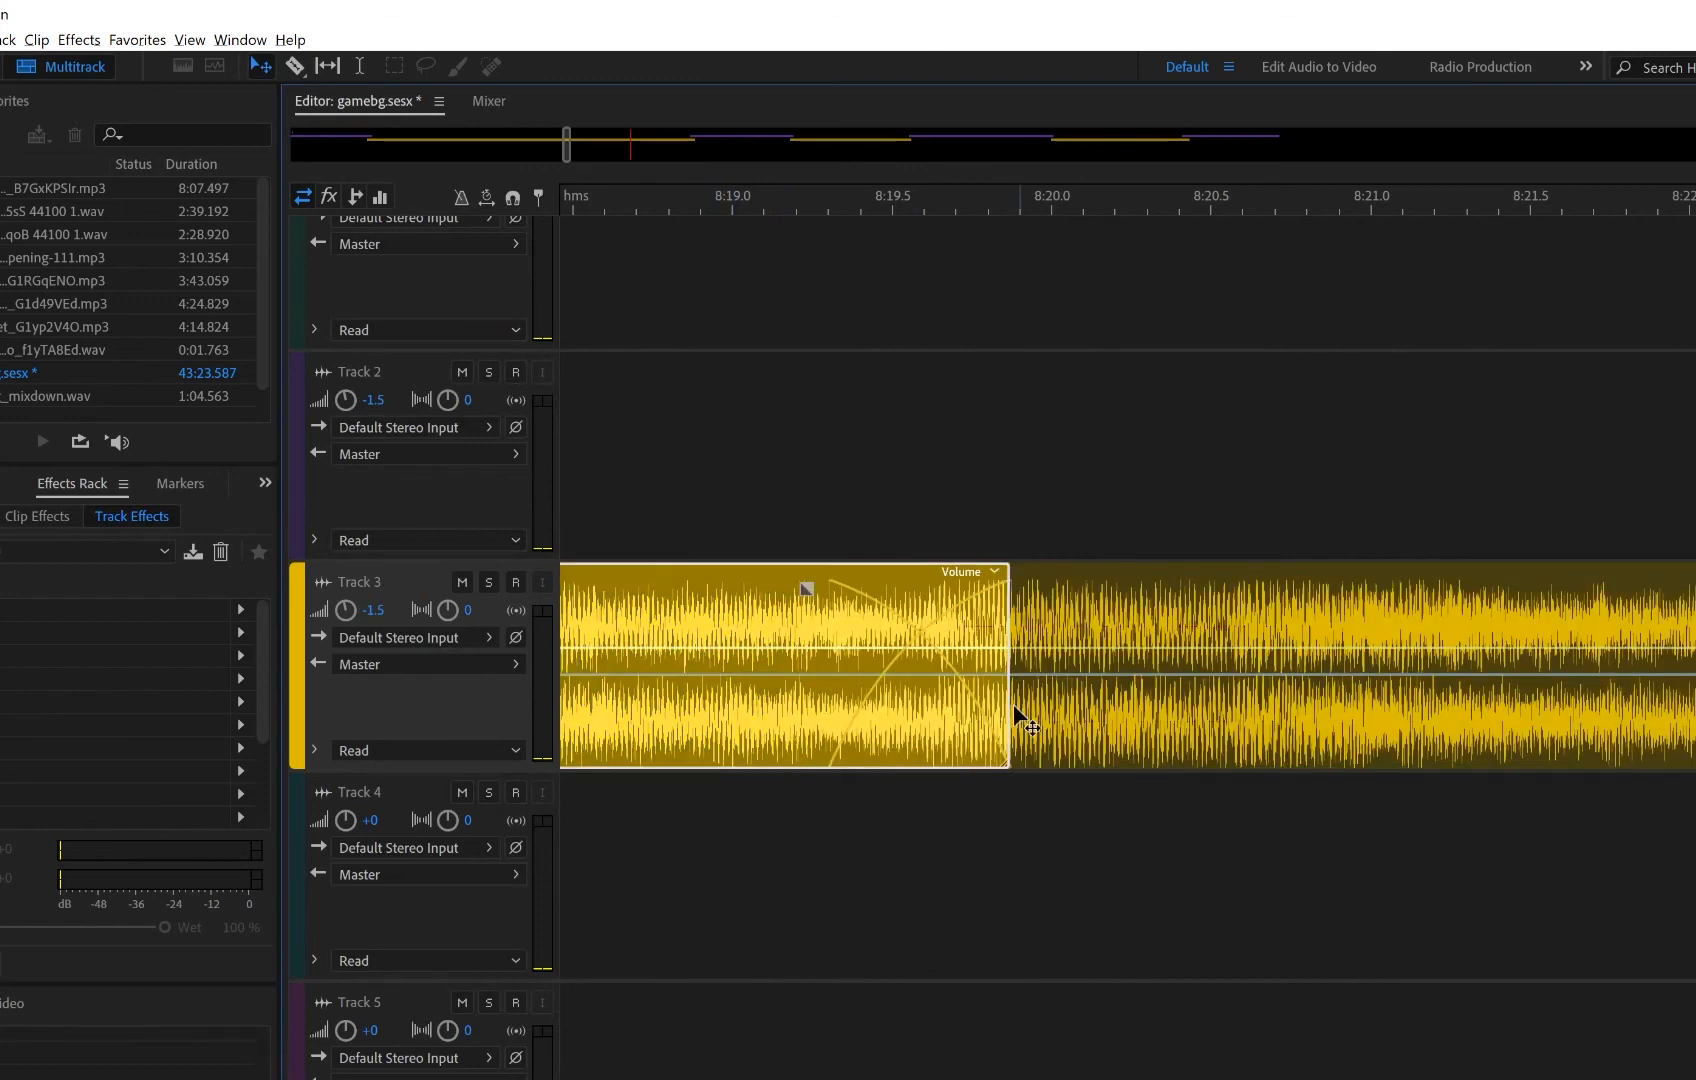
left_click_drag(1007, 702, 924, 708)
left_click(982, 611)
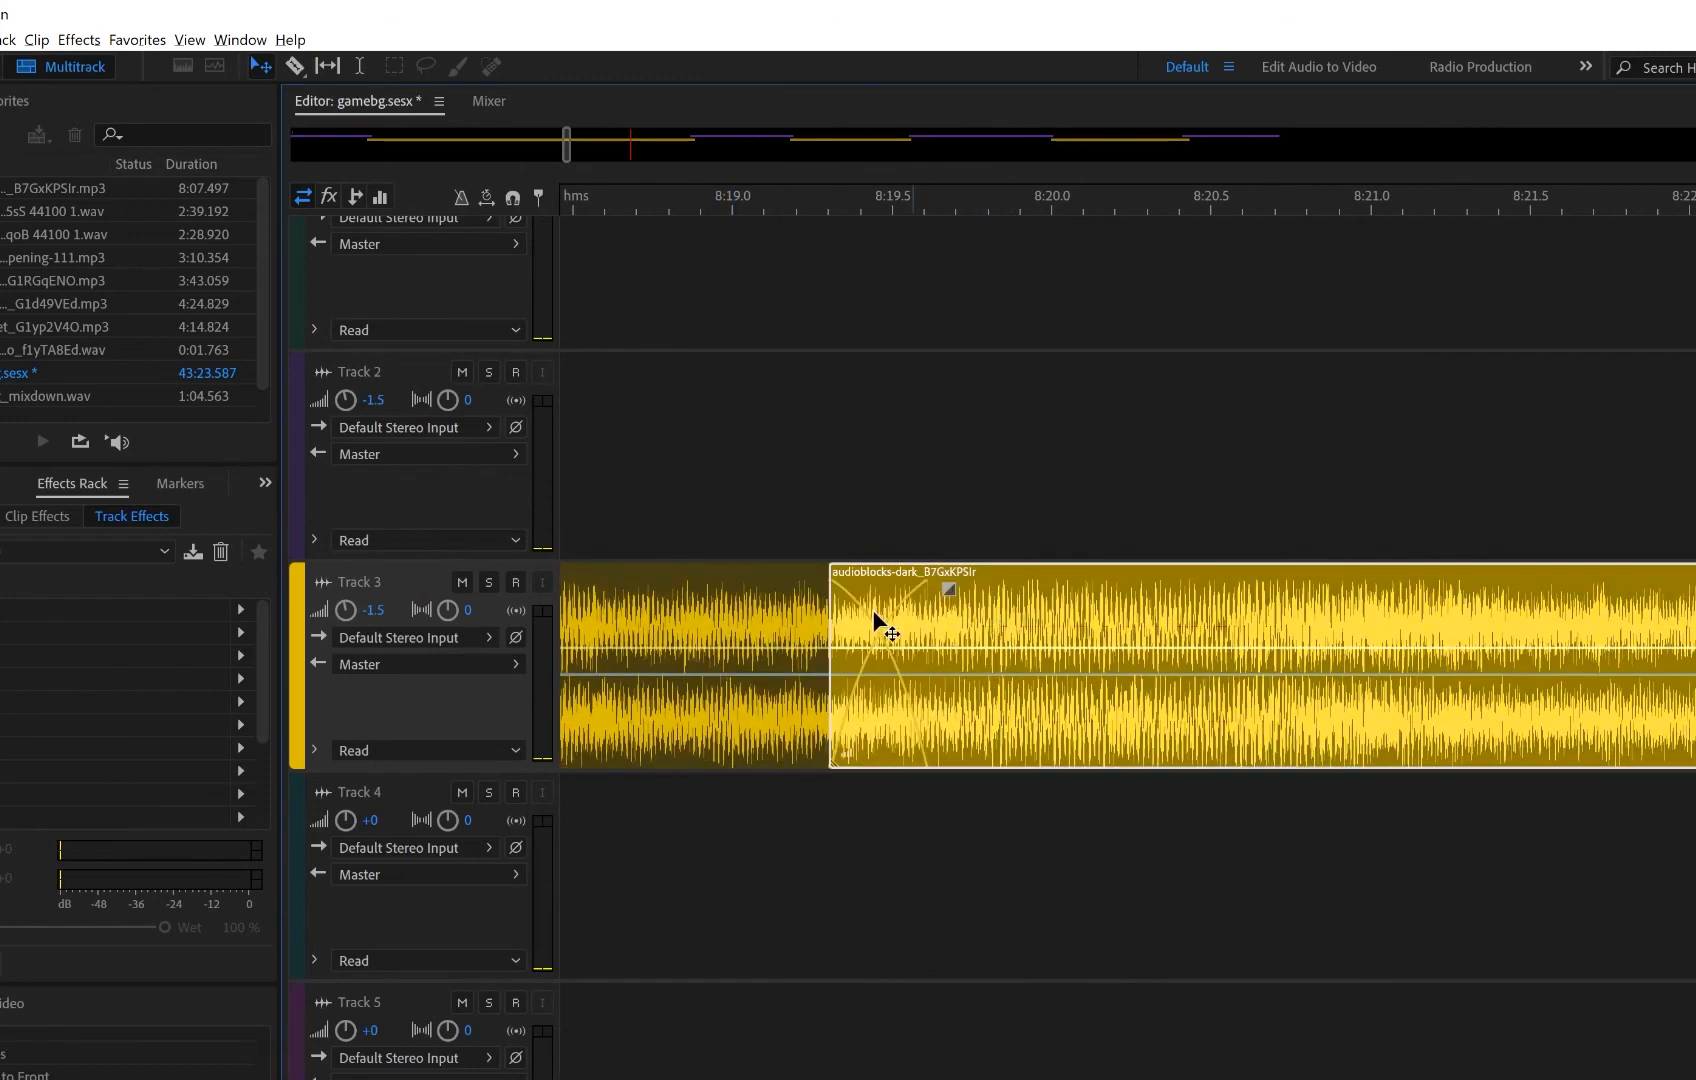
left_click_drag(831, 614, 872, 614)
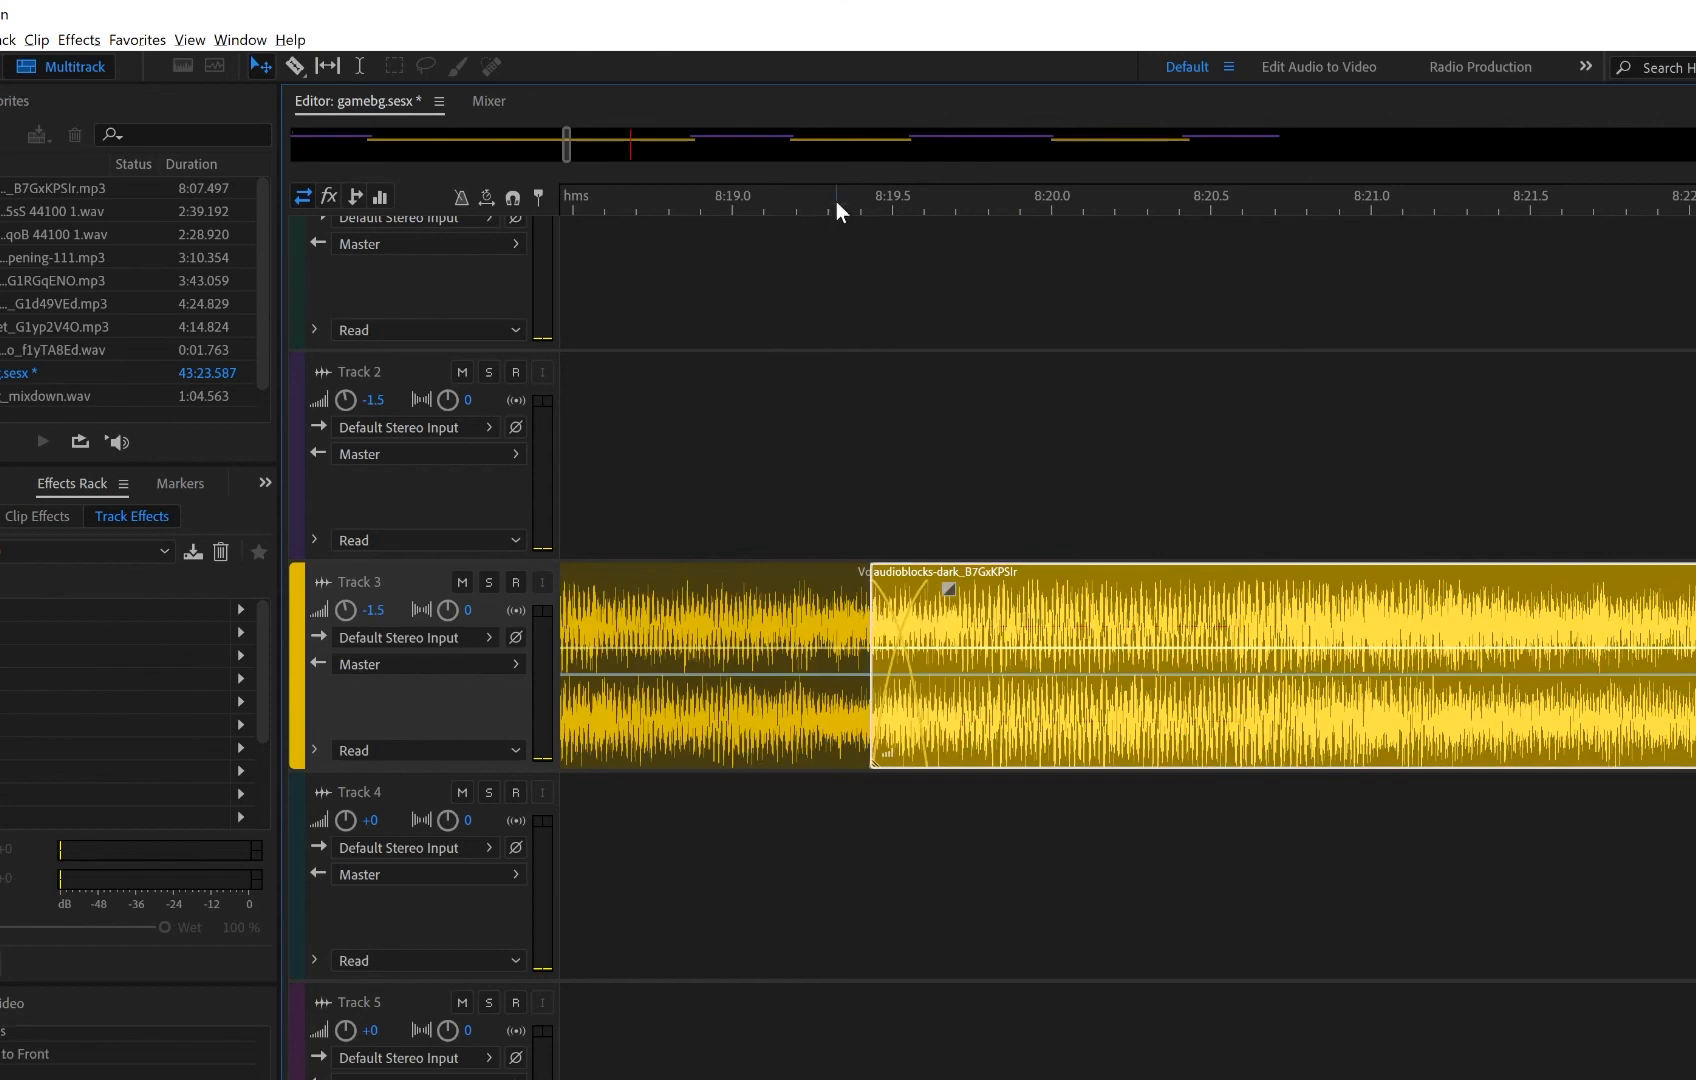
- Examine the clip layout on Tracks 2 and 3 from the session start to about 30:00
scroll(836, 201, "down", 10)
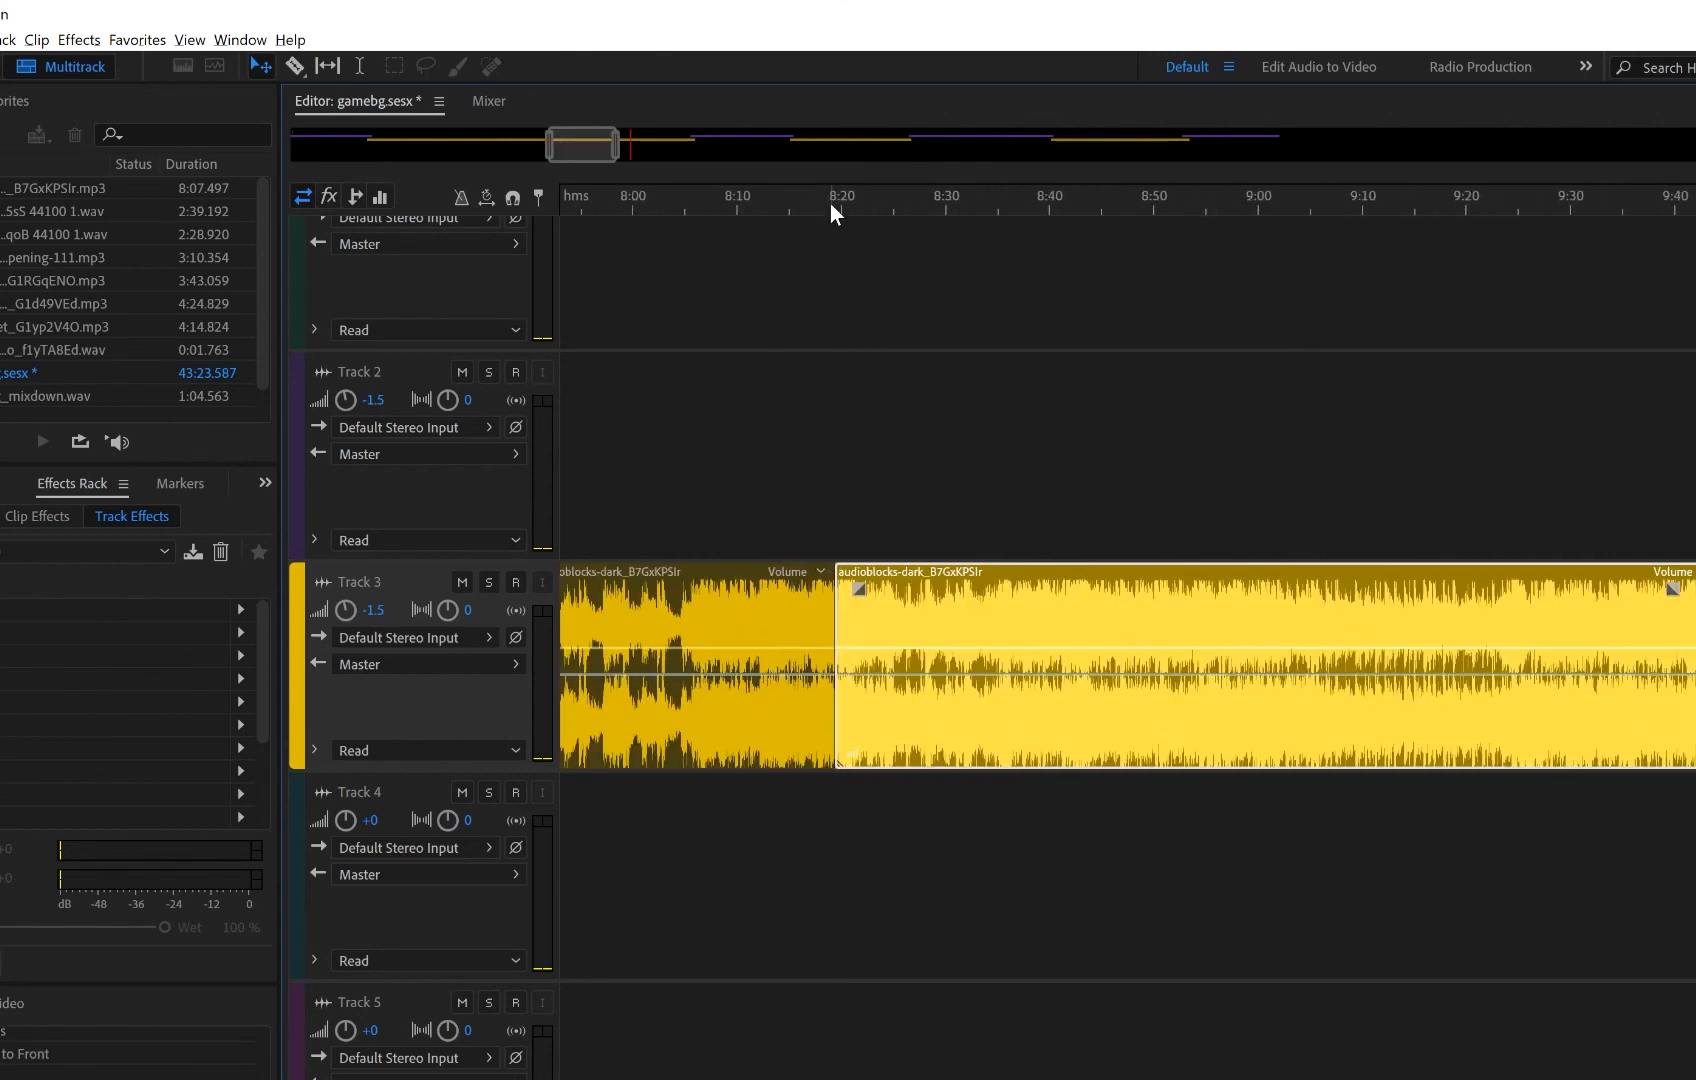
scroll(831, 205, "down", 8)
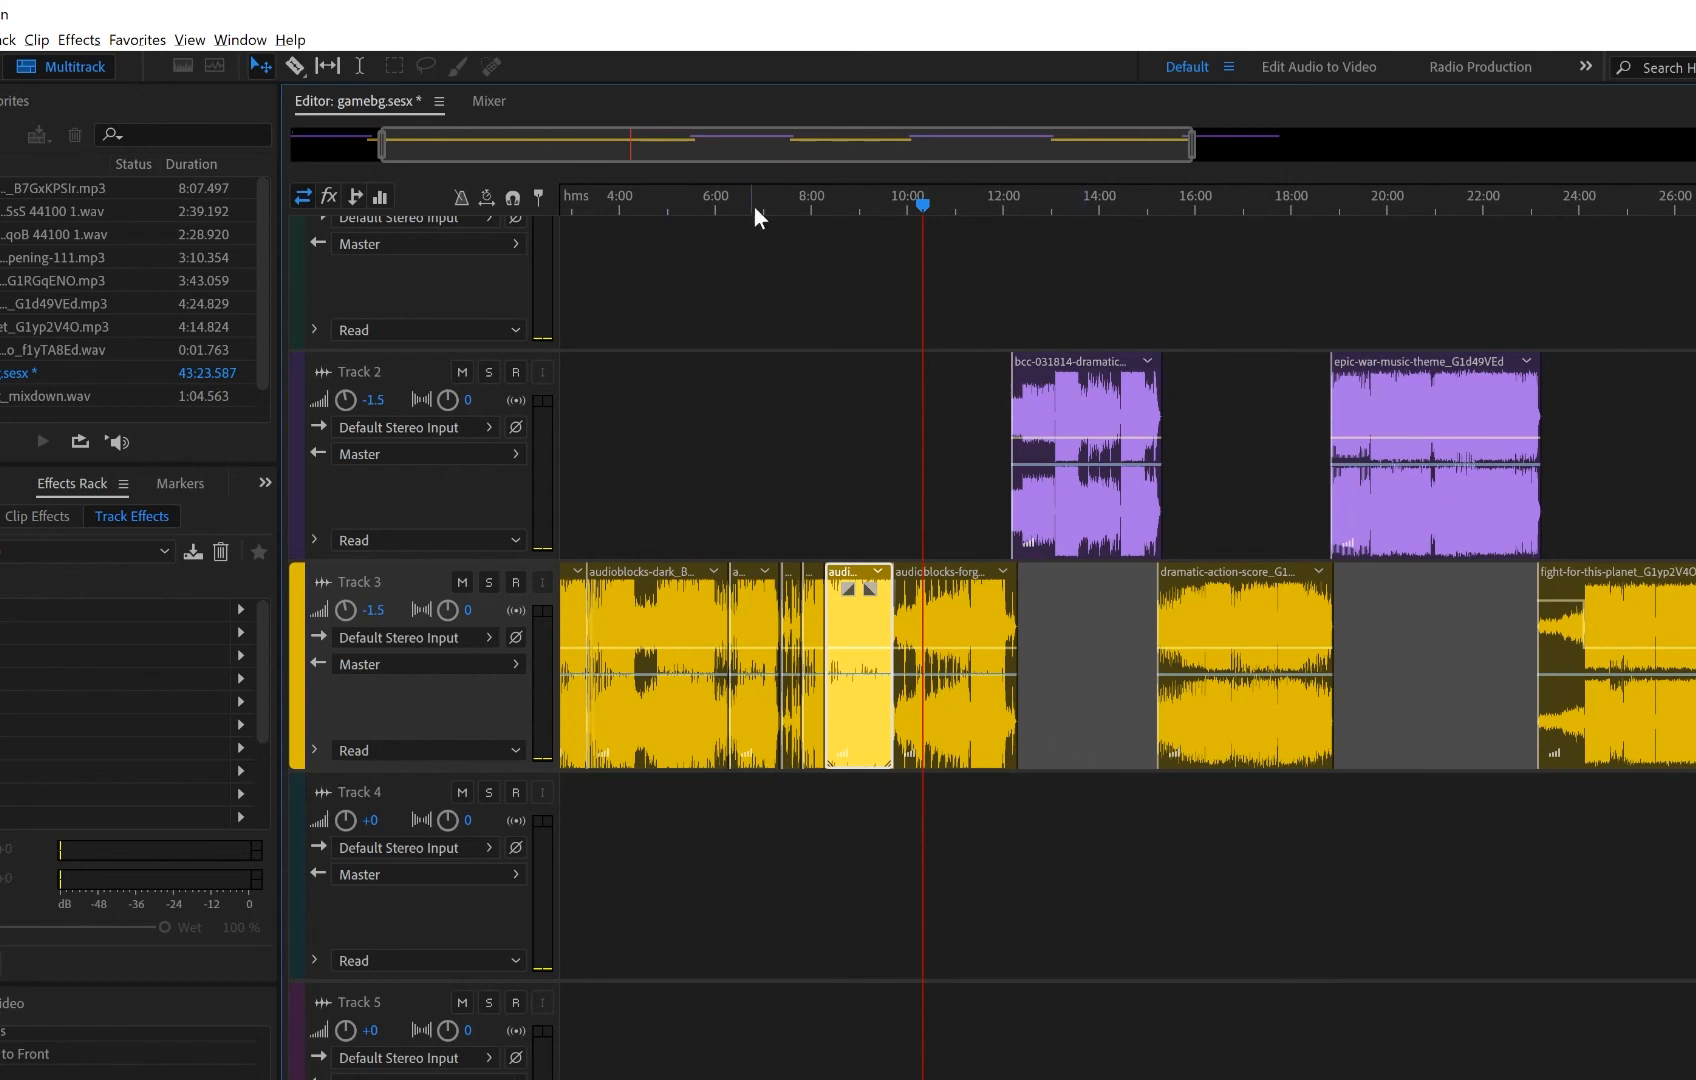
scroll(812, 204, "down", 2)
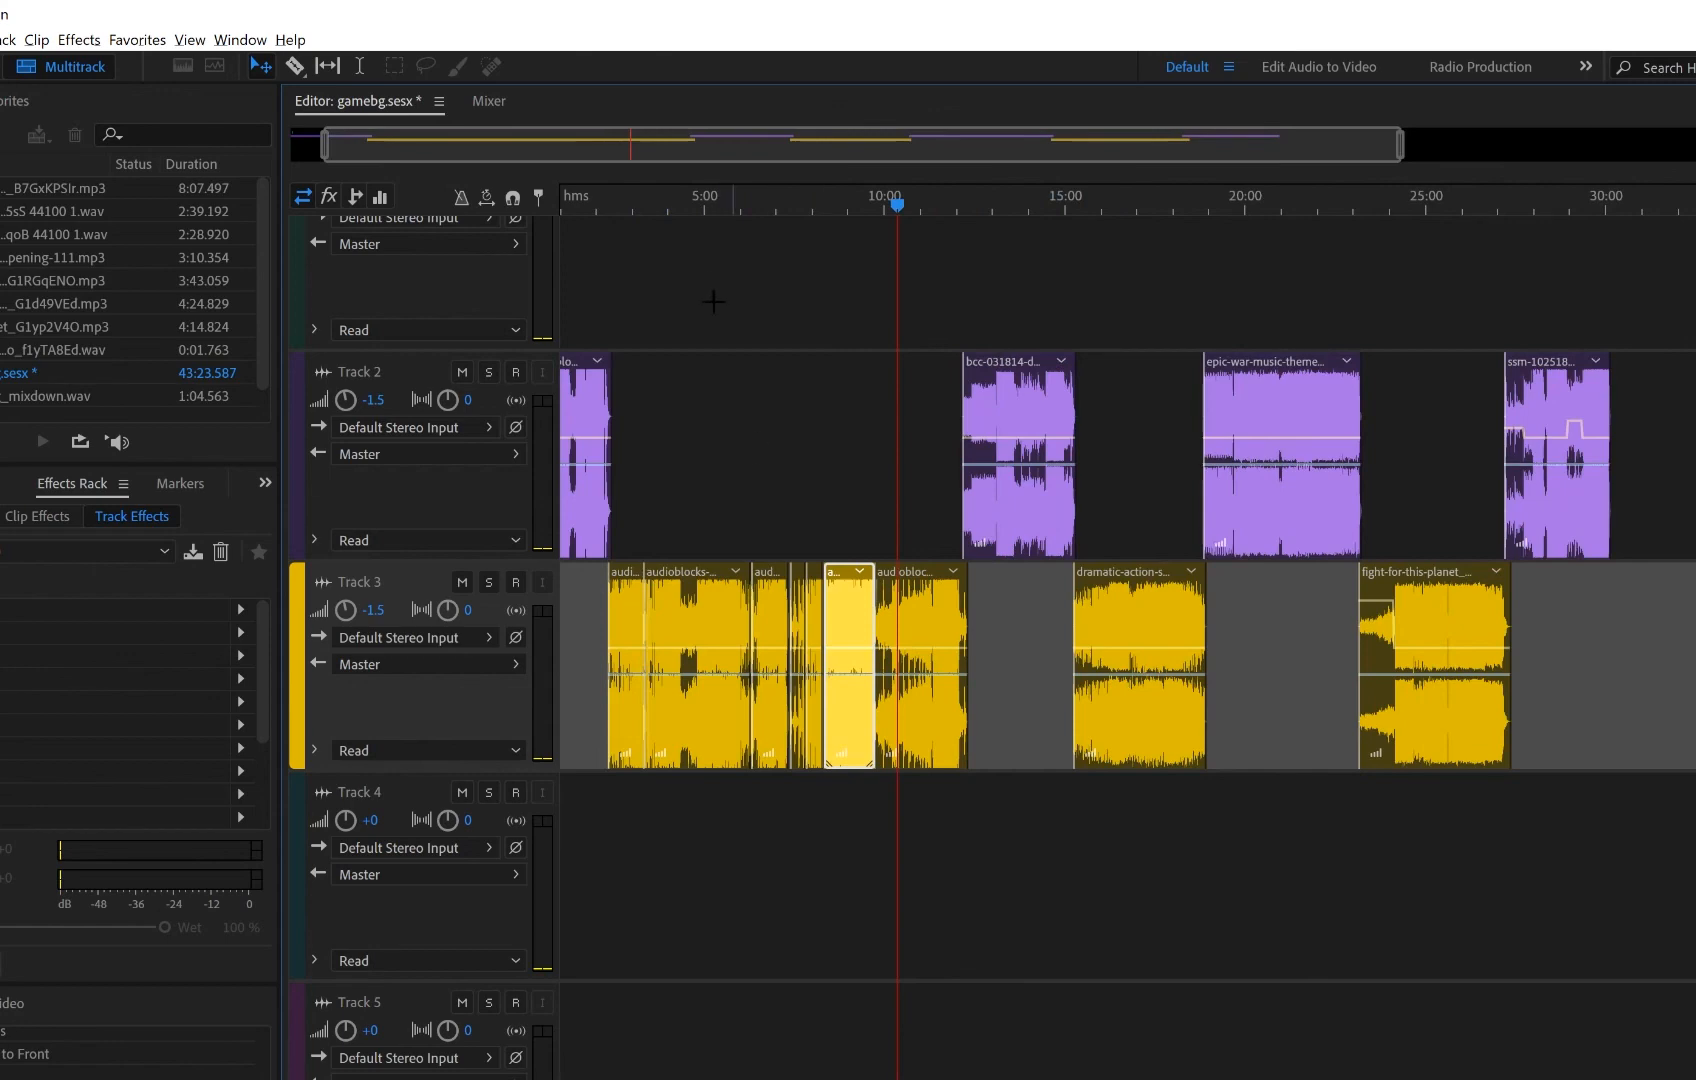
scroll(845, 190, "up", 5)
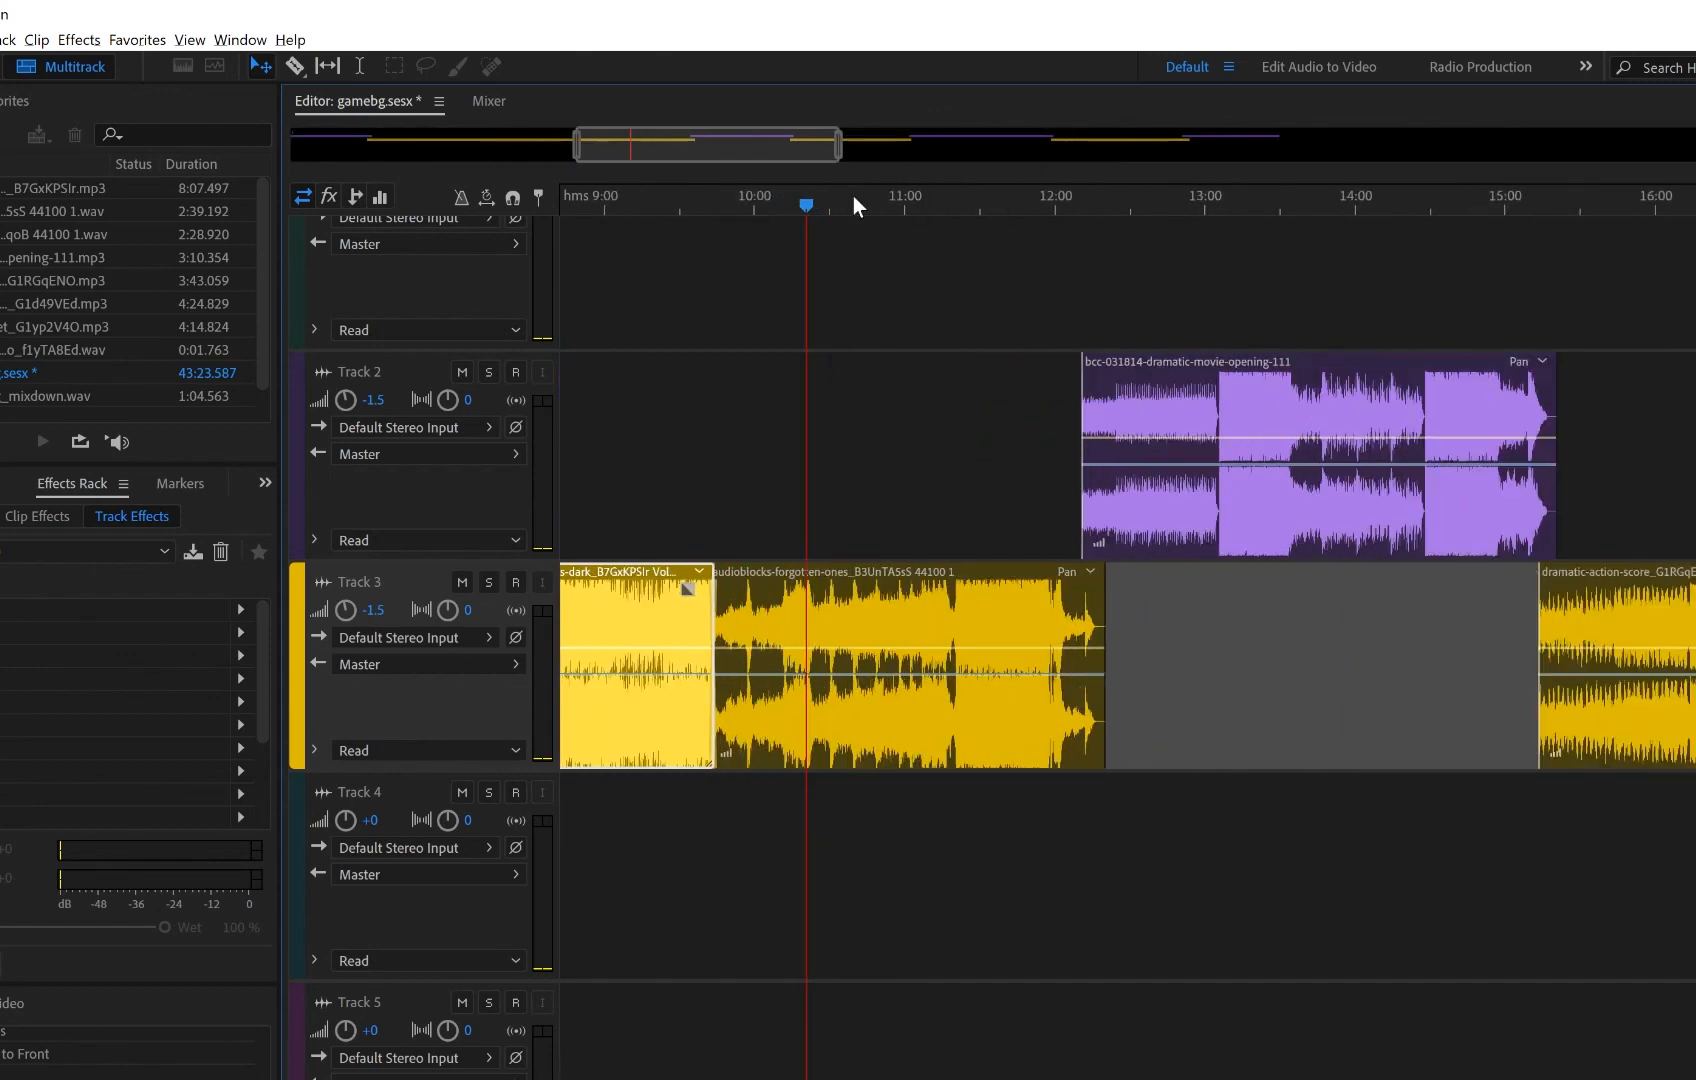
scroll(536, 694, "down", 5)
scroll(546, 694, "up", 5)
scroll(722, 680, "up", 6)
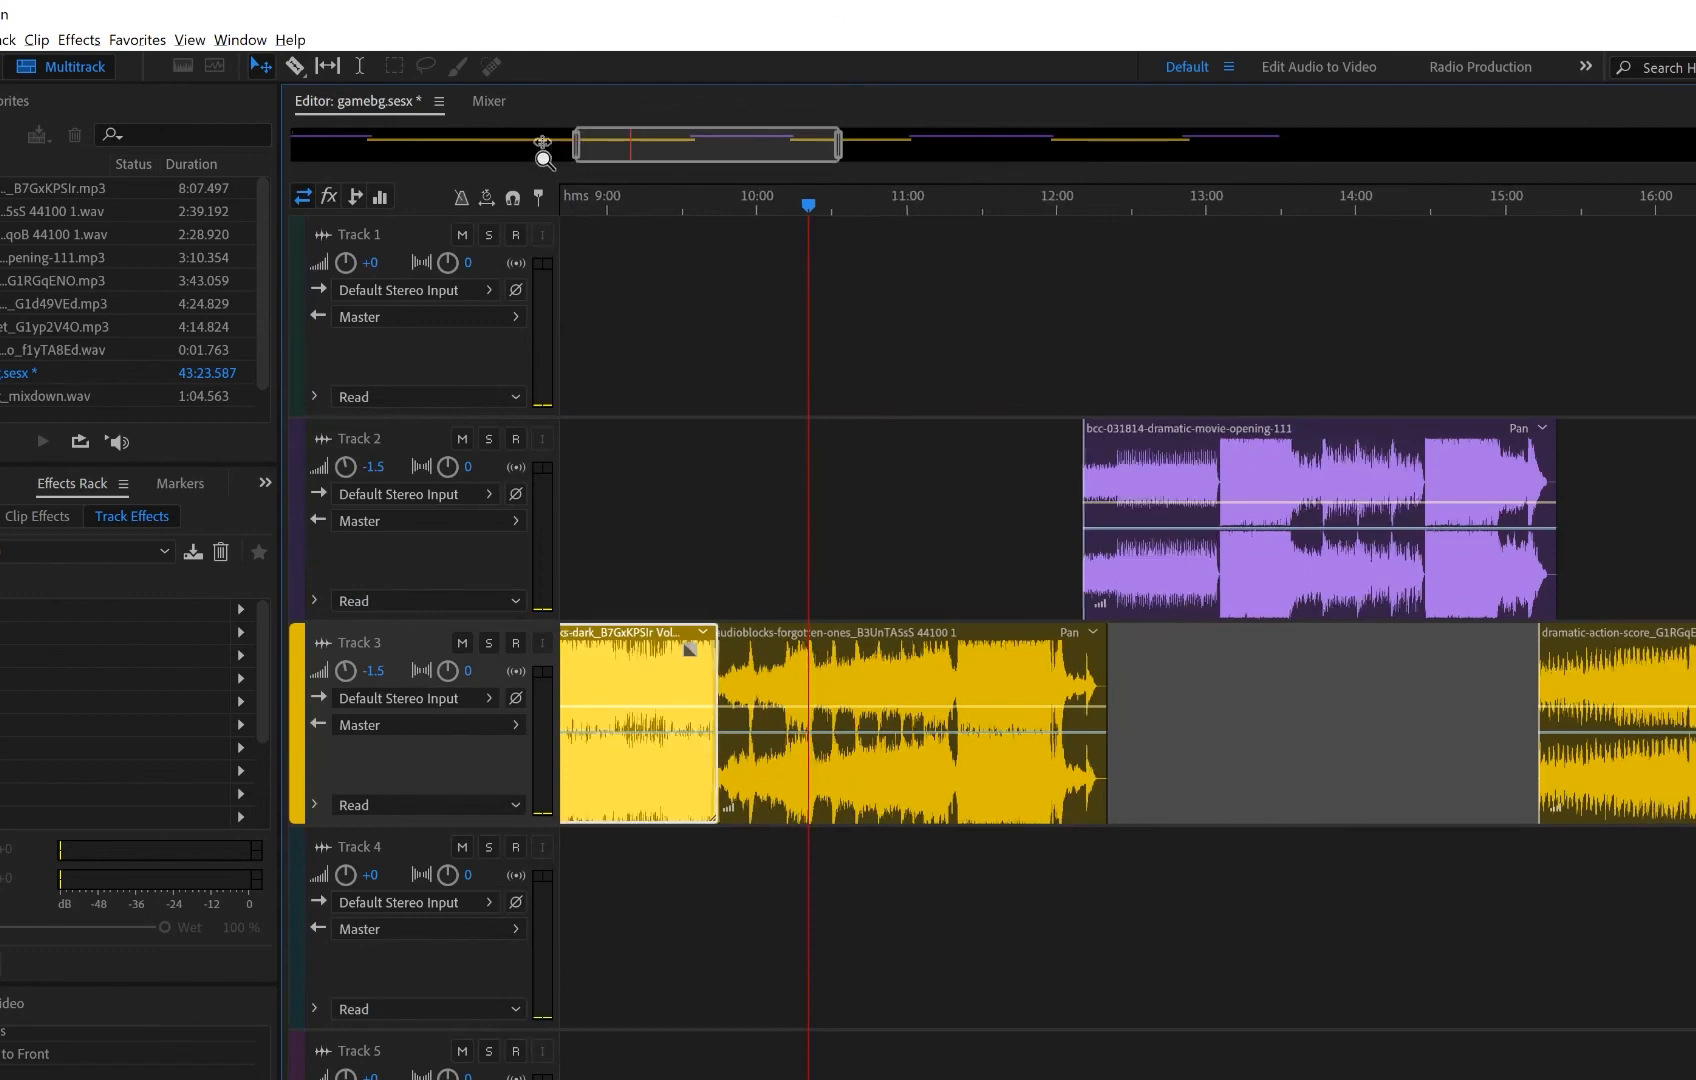
left_click_drag(576, 145, 290, 145)
left_click_drag(838, 148, 1329, 160)
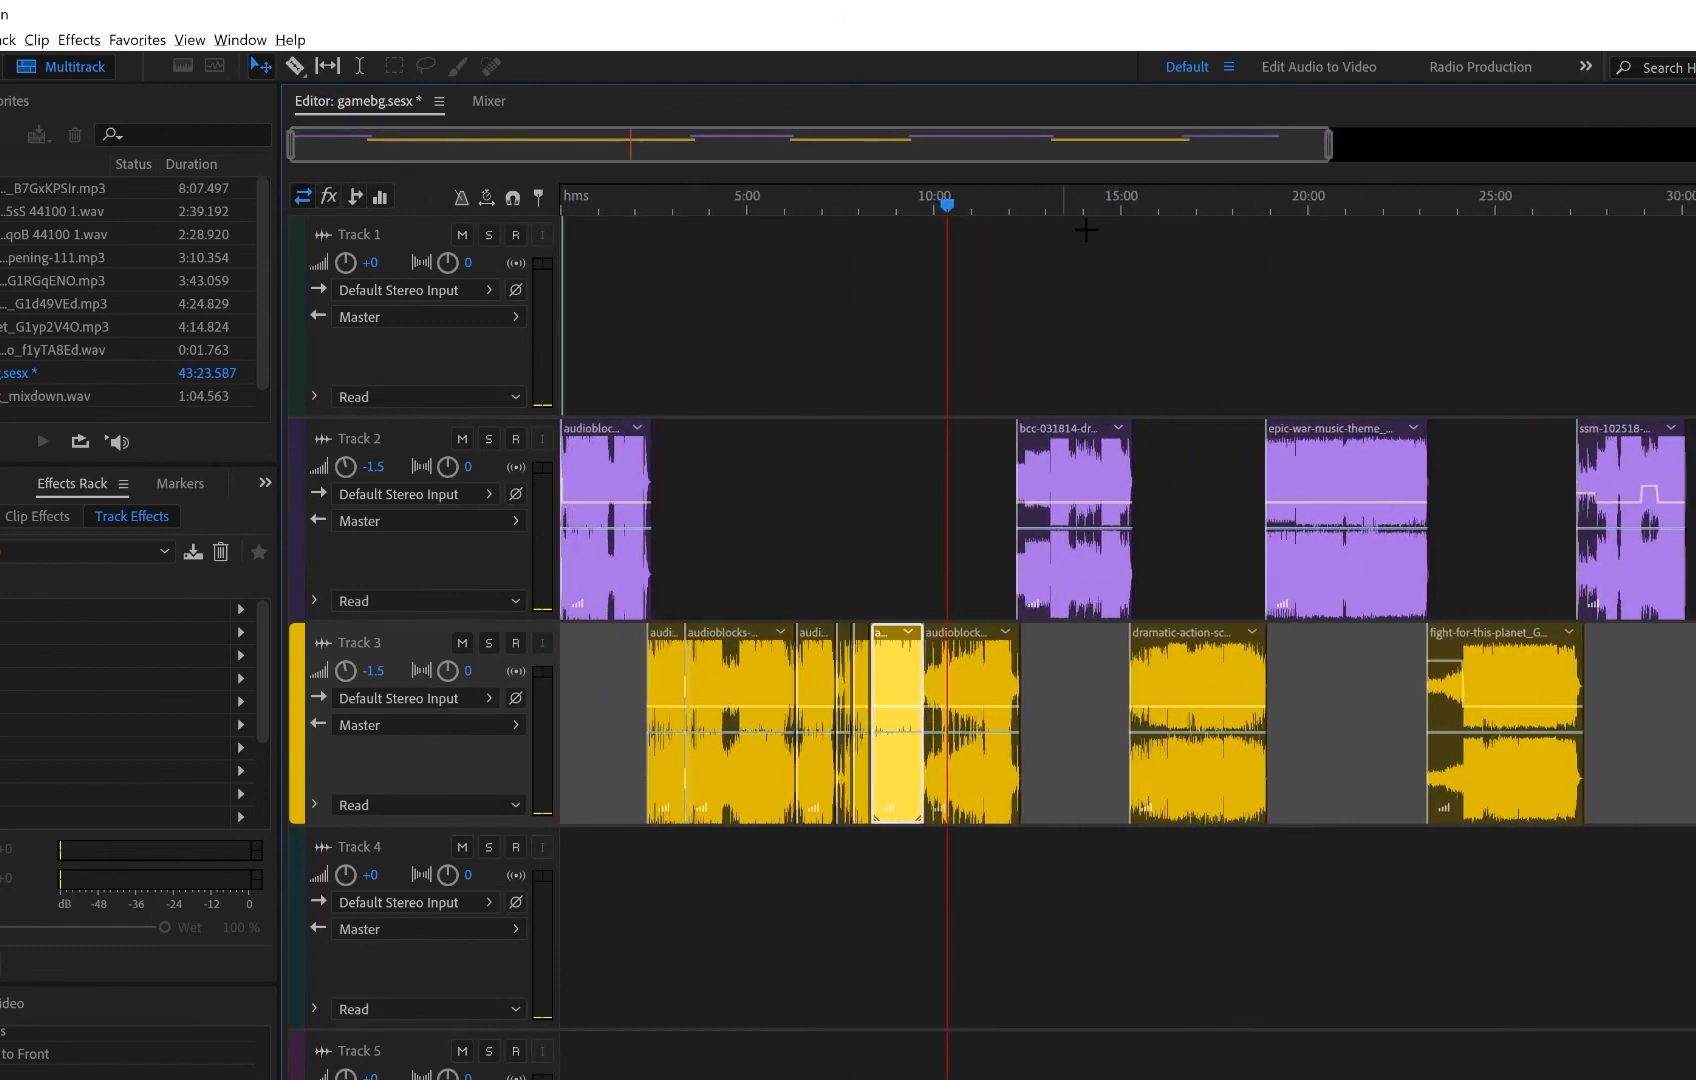